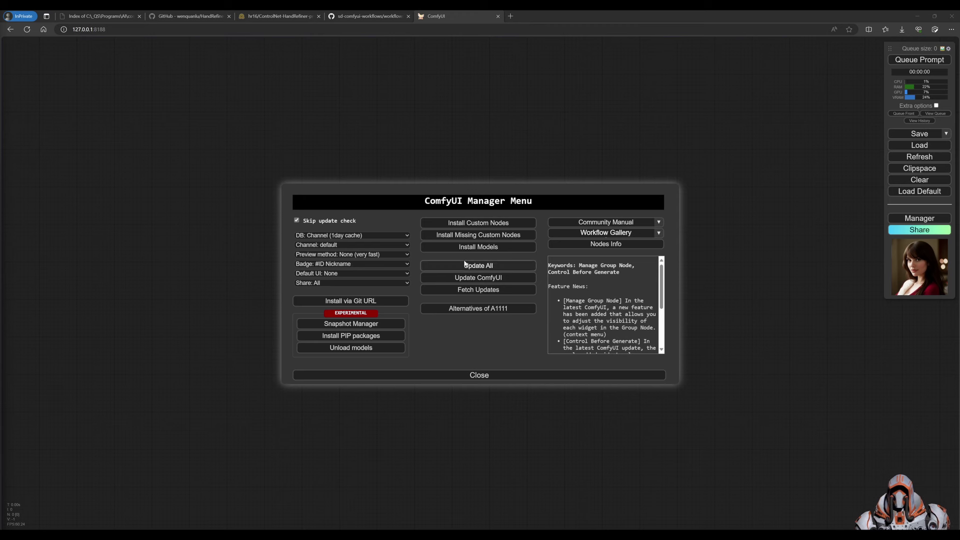
pyautogui.click(487, 222)
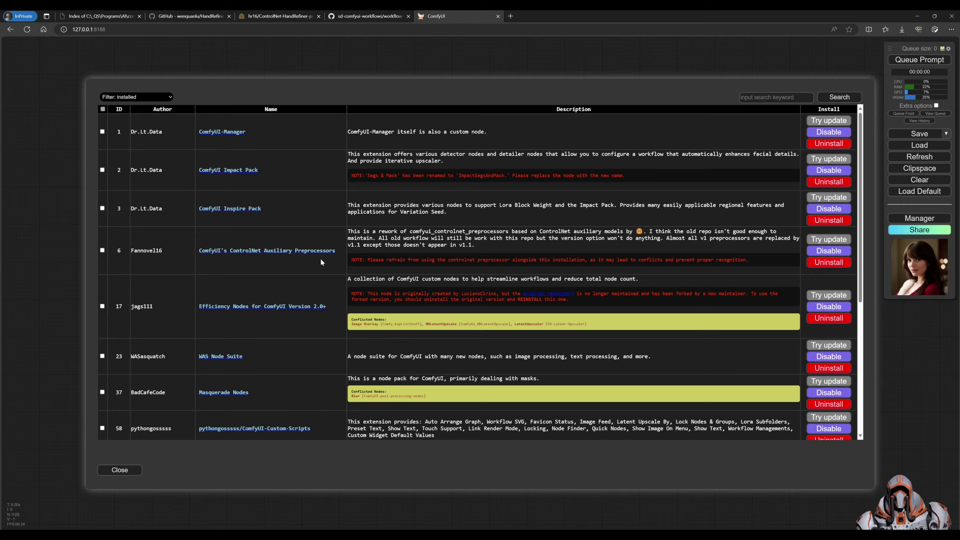
pyautogui.scroll(-3, 299, 332)
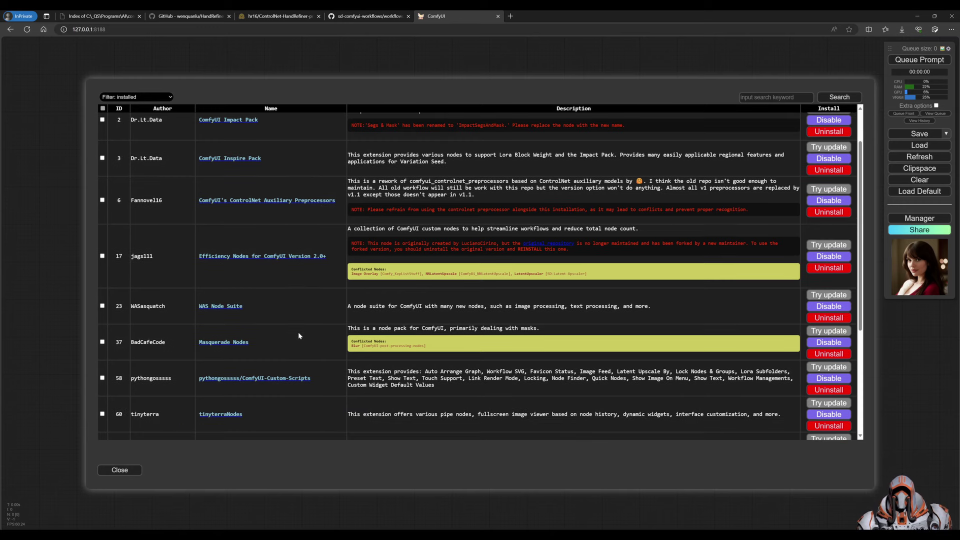
pyautogui.scroll(-3, 305, 340)
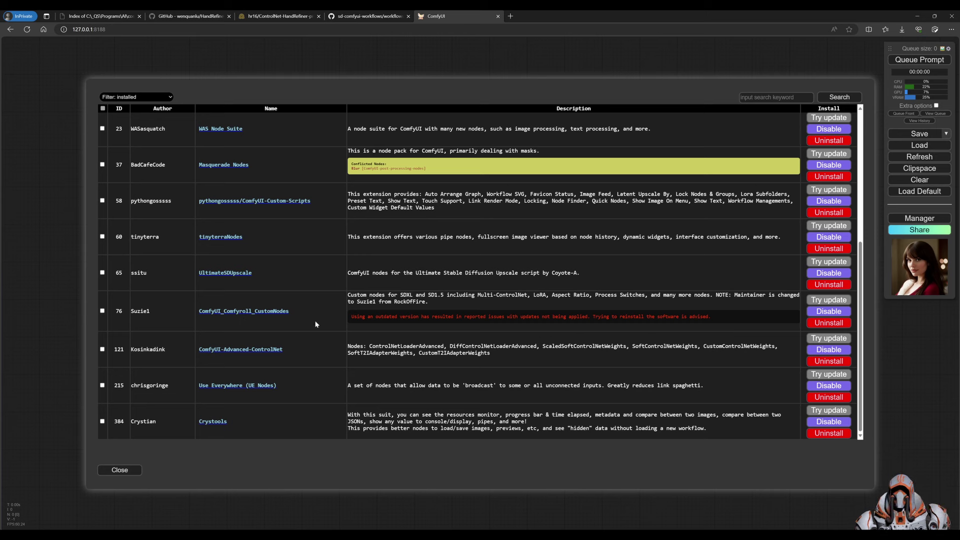
pyautogui.scroll(4, 353, 324)
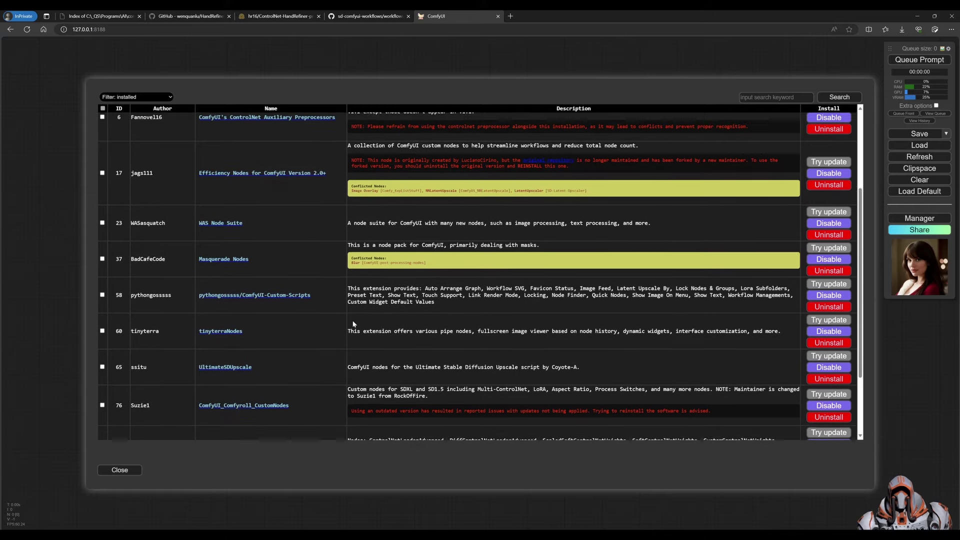
pyautogui.scroll(-4, 353, 324)
pyautogui.scroll(6, 353, 324)
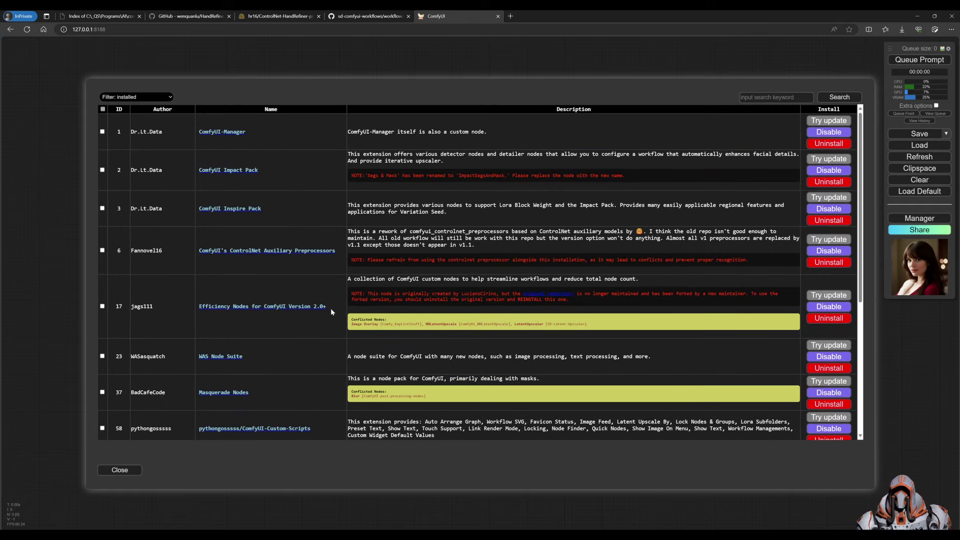
# - Close the custom node list and open Install Models filtered to installed models only
pyautogui.click(131, 470)
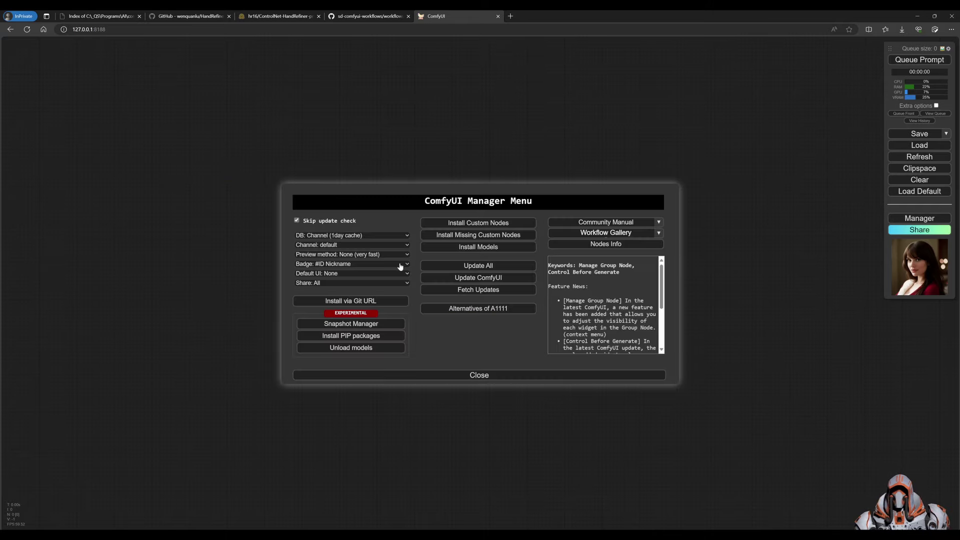
pyautogui.click(478, 247)
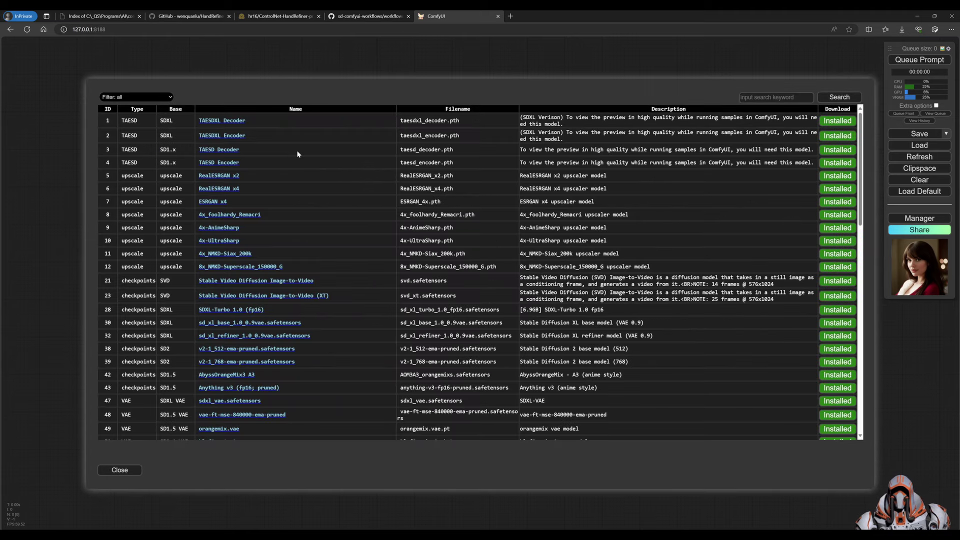
pyautogui.click(159, 97)
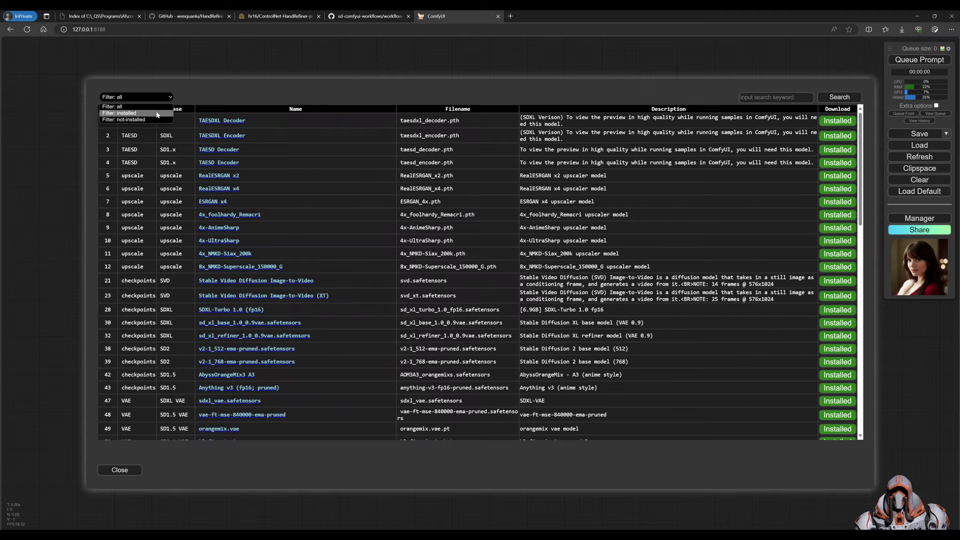
pyautogui.click(150, 114)
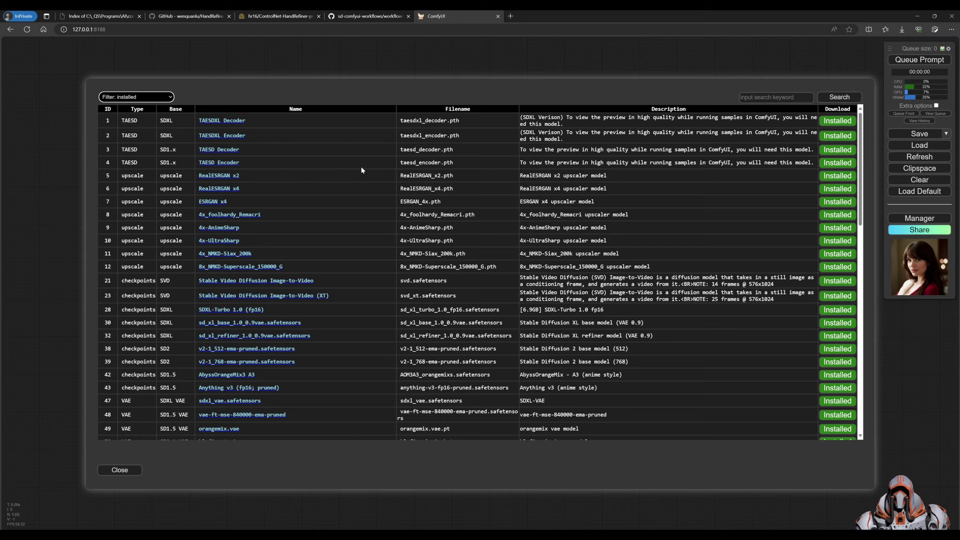
# - Scroll down the installed list, highlighting the ControlNet-v1-1 openpose and tile fp16 entries
pyautogui.scroll(-3, 362, 169)
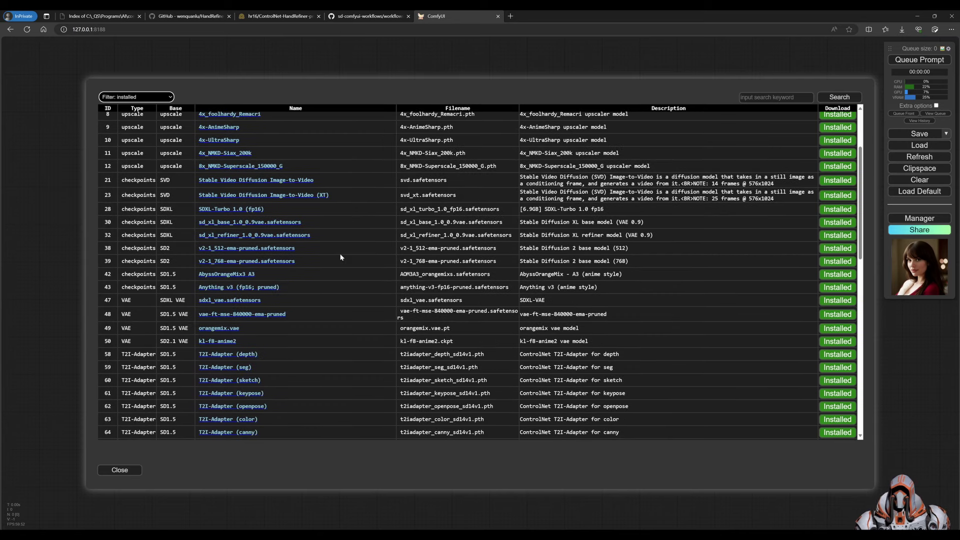
pyautogui.scroll(-8, 341, 258)
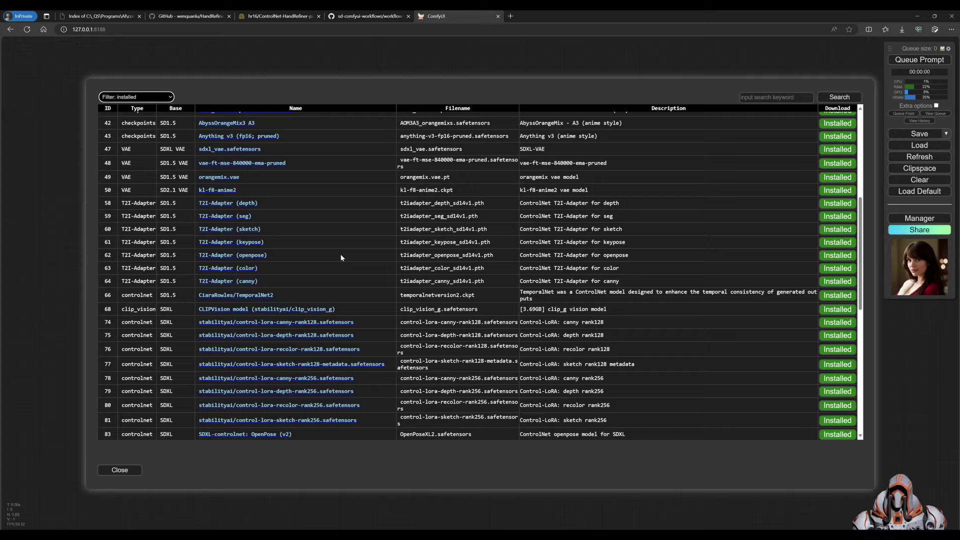
pyautogui.scroll(-5, 375, 283)
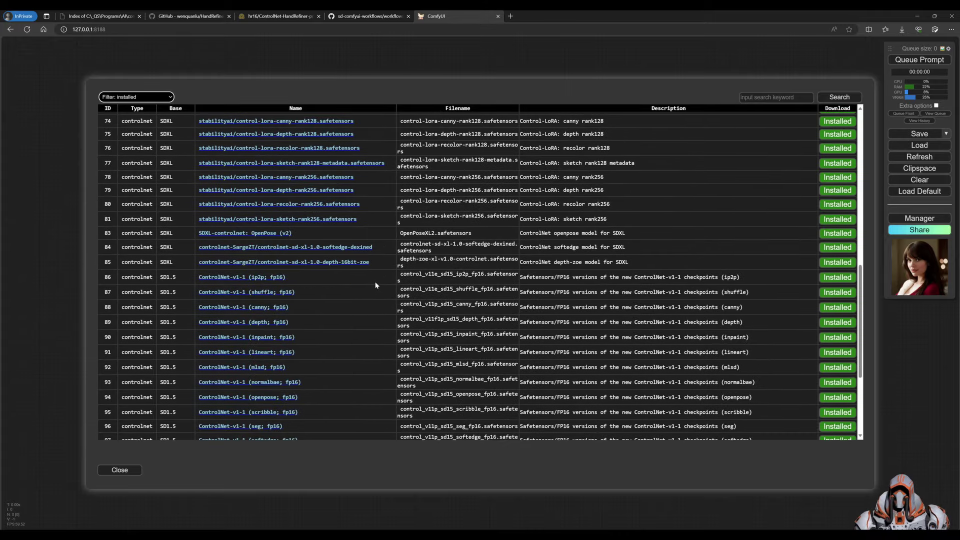
pyautogui.scroll(-1, 377, 284)
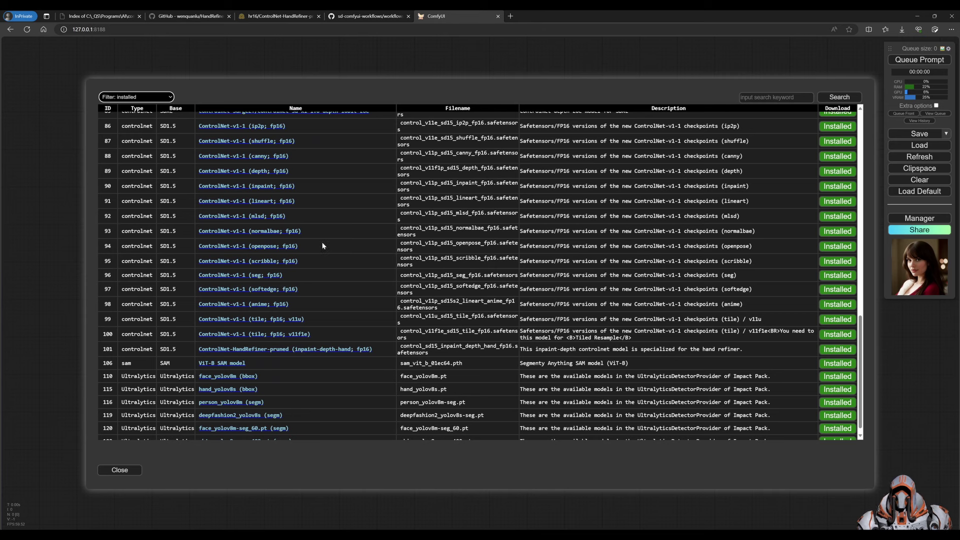
pyautogui.moveTo(322, 245); pyautogui.dragTo(192, 244)
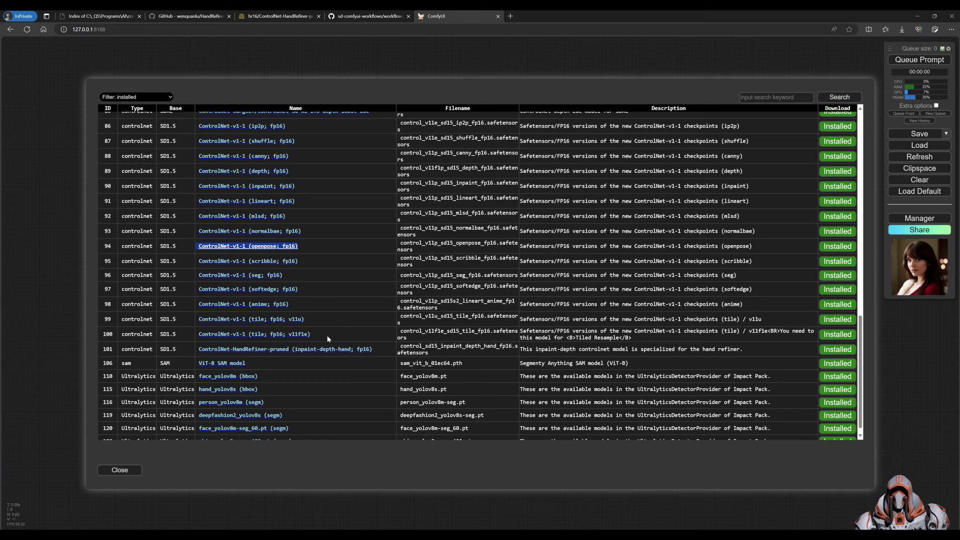
pyautogui.moveTo(316, 334); pyautogui.dragTo(171, 334)
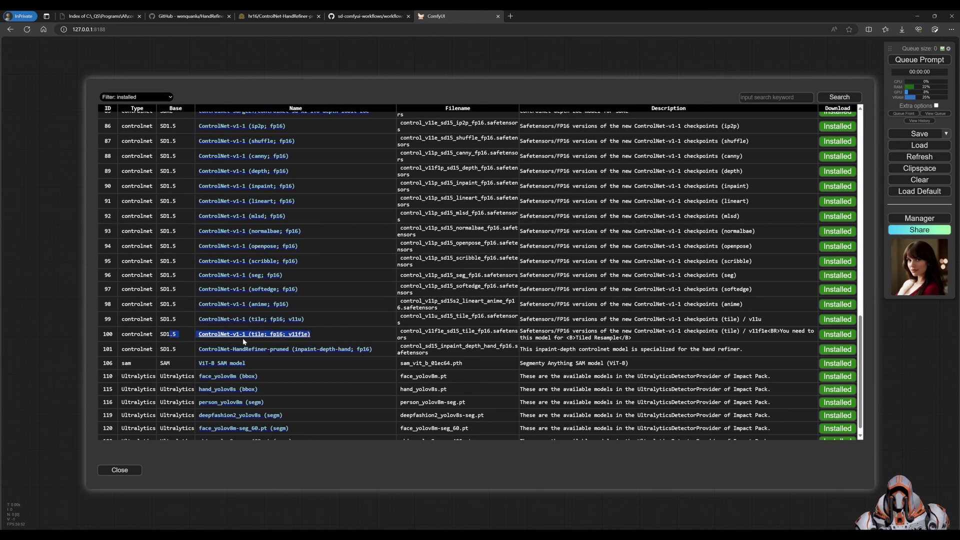
pyautogui.click(332, 330)
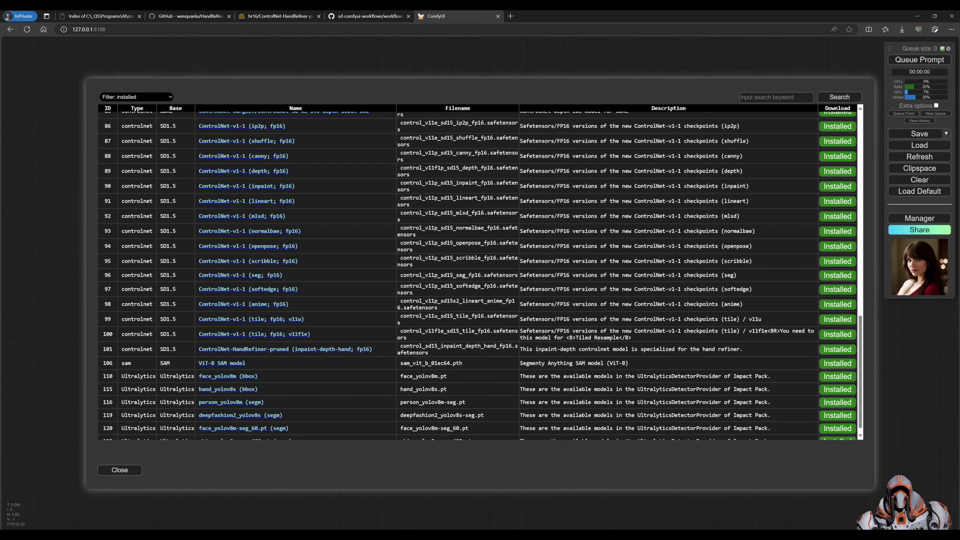
# - Switch to the hr16/ControlNet-HandRefiner-pruned Files and versions page on Hugging Face
pyautogui.click(270, 17)
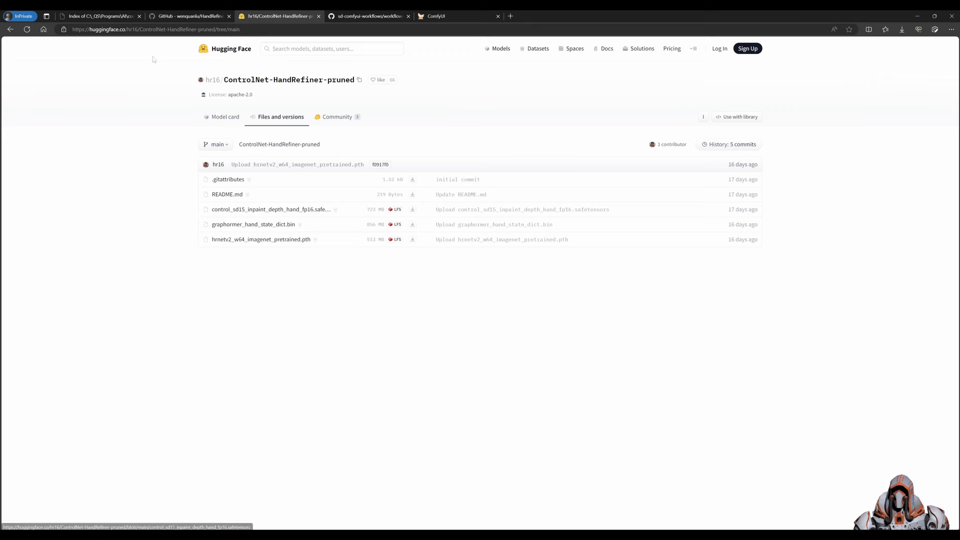
# - Open the local models\controlnet index and highlight control_sd15_inpaint_depth_hand_fp16.safetensors
pyautogui.click(110, 16)
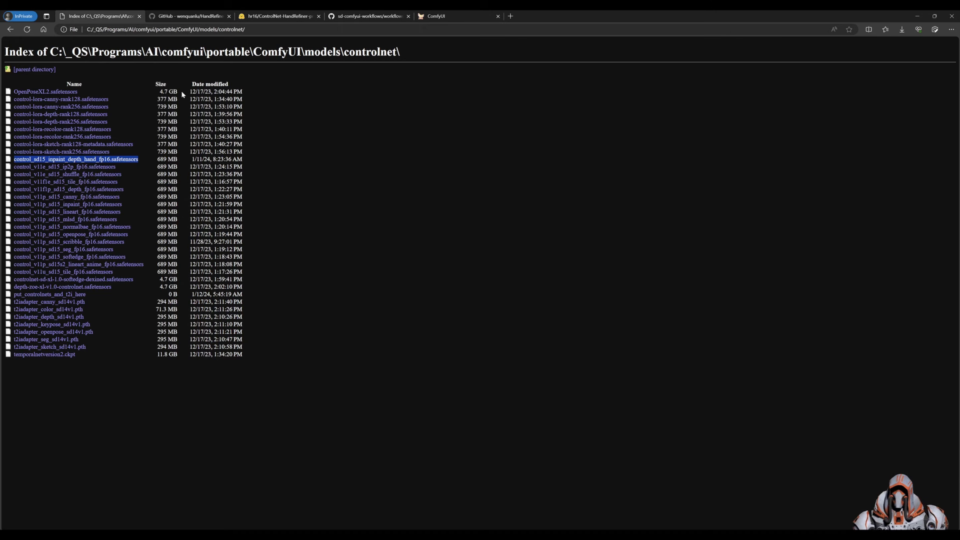
pyautogui.moveTo(253, 52); pyautogui.dragTo(405, 54)
pyautogui.click(276, 79)
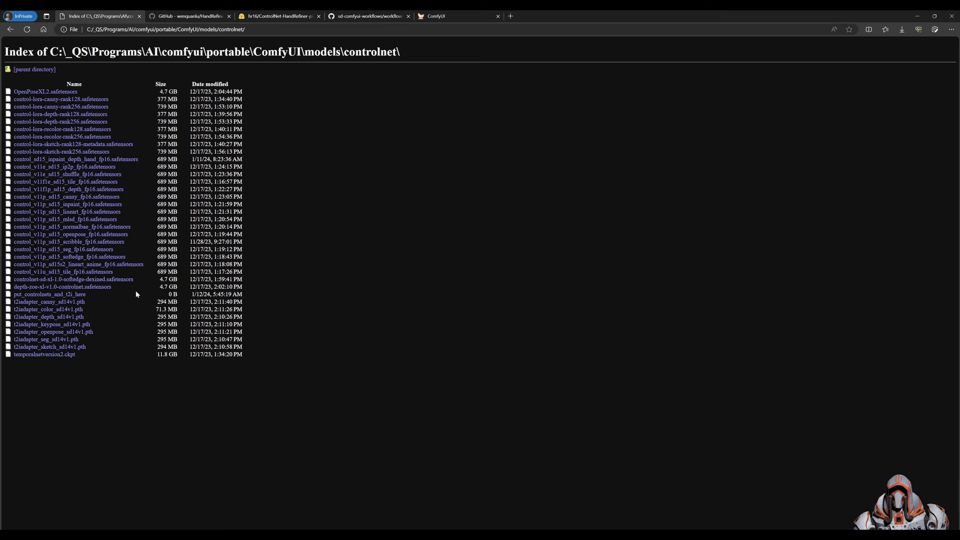
pyautogui.moveTo(147, 160); pyautogui.dragTo(22, 163)
pyautogui.click(229, 181)
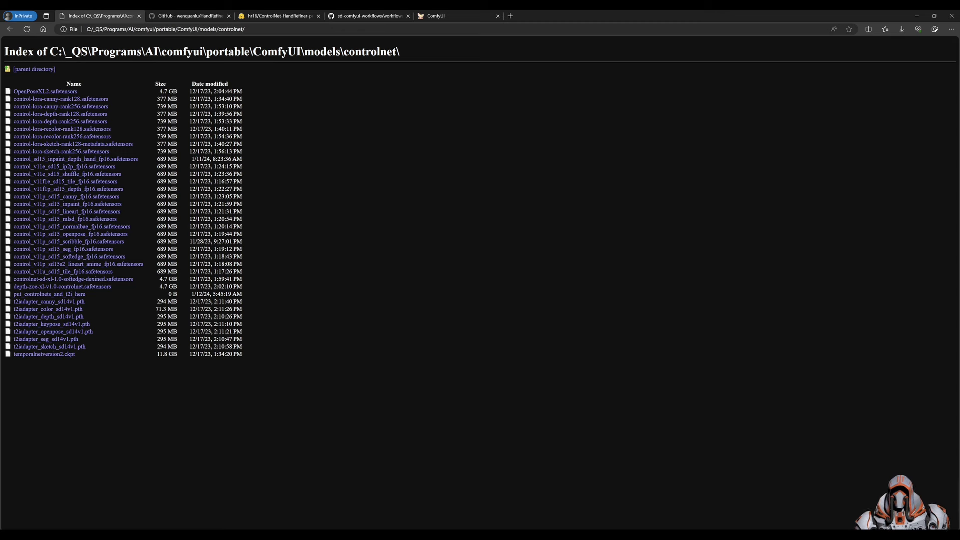
# - In the HandRefiner README news, highlight the 0.4 - 0.8 strength advice and control_sd15_inpaint_depth_hand link
pyautogui.click(216, 20)
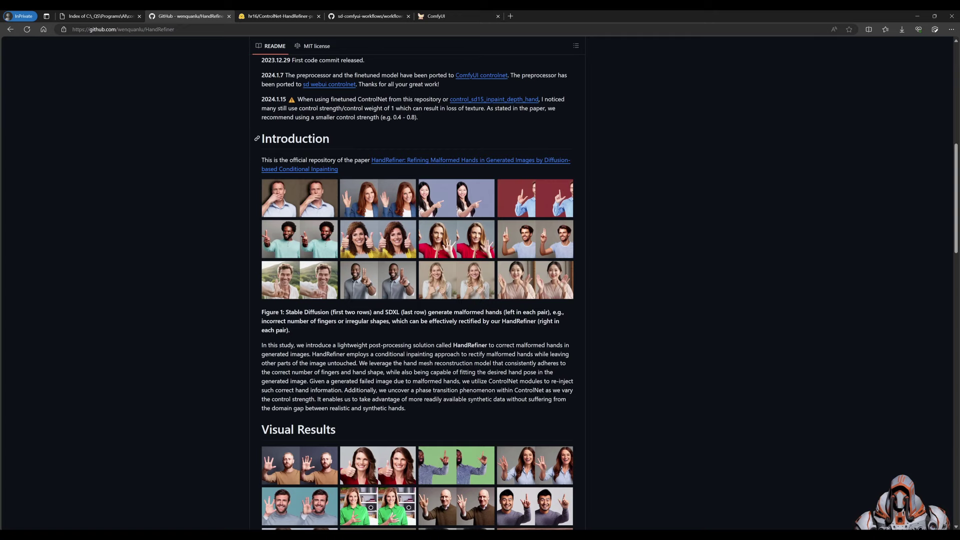
pyautogui.scroll(5, 243, 176)
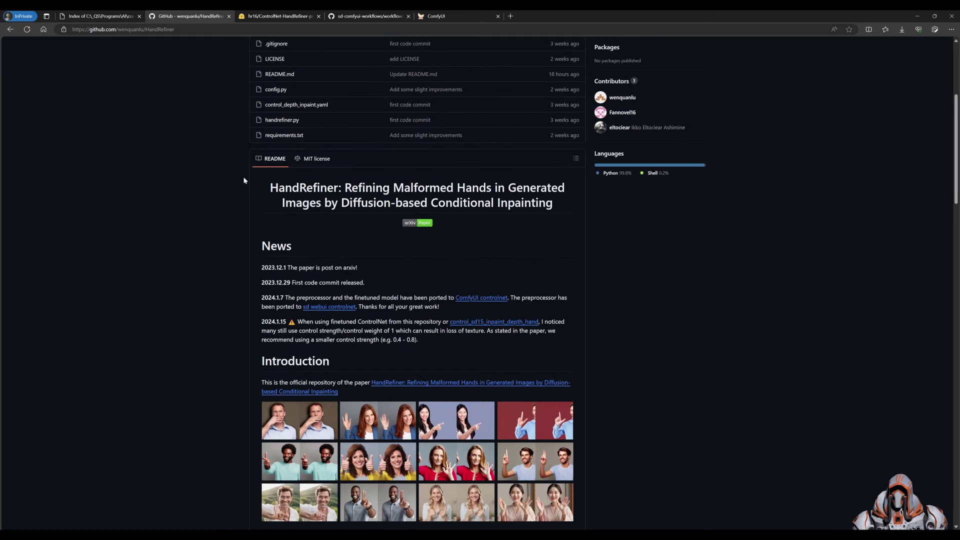
pyautogui.scroll(4, 244, 178)
pyautogui.scroll(-5, 243, 178)
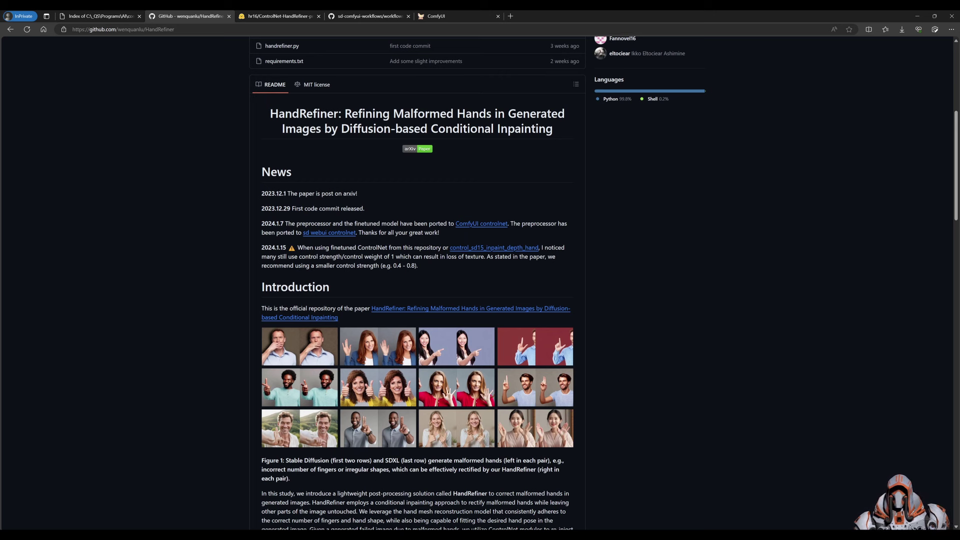
pyautogui.moveTo(356, 265); pyautogui.dragTo(418, 265)
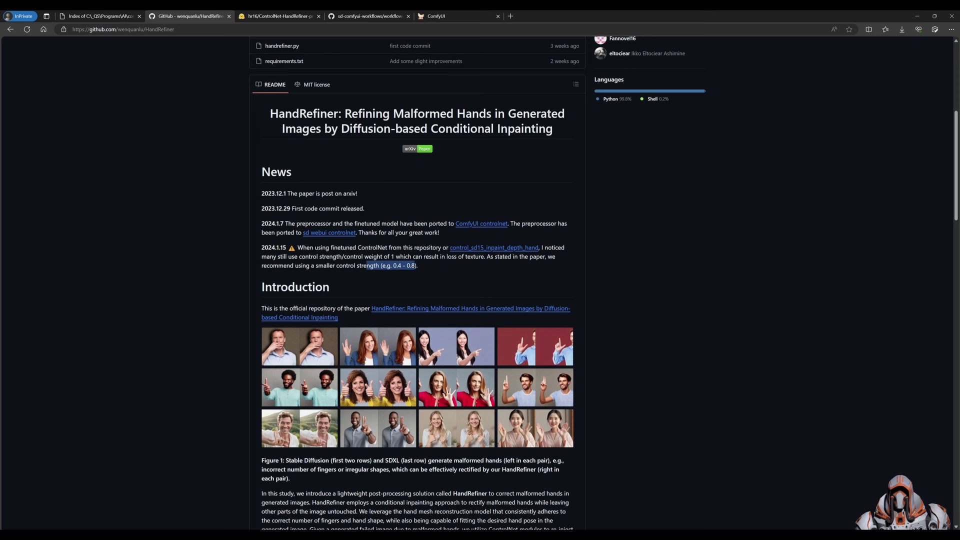
pyautogui.click(420, 264)
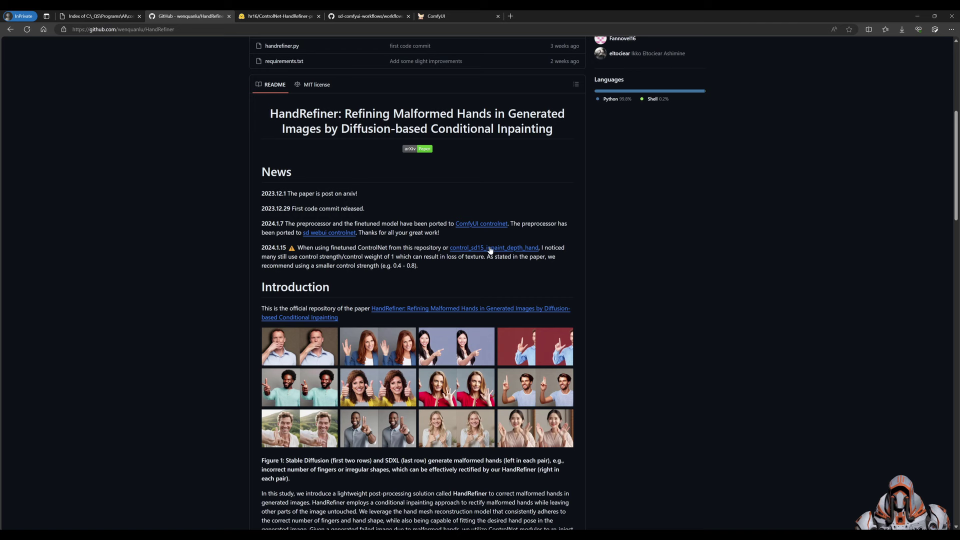
pyautogui.moveTo(550, 250); pyautogui.dragTo(439, 249)
pyautogui.click(439, 248)
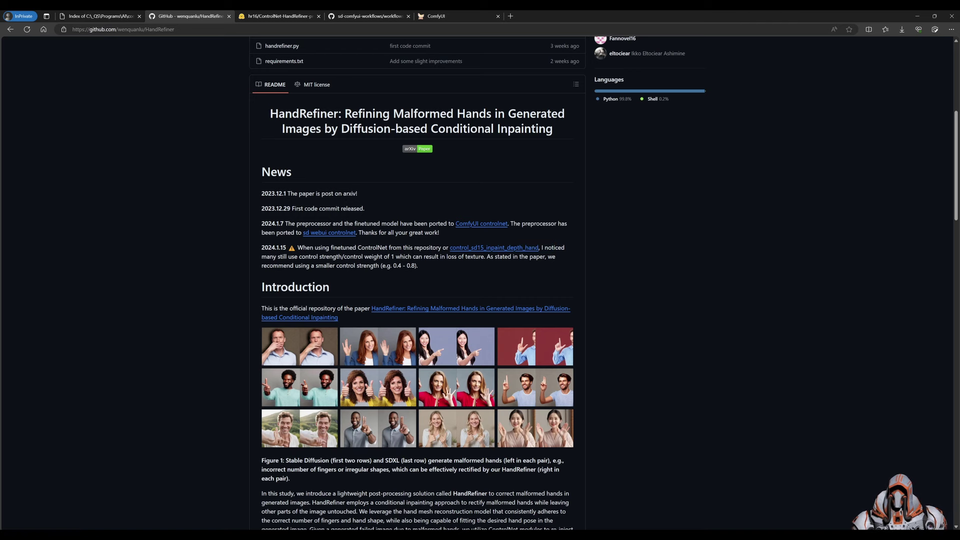
pyautogui.scroll(-2, 582, 281)
pyautogui.scroll(4, 582, 281)
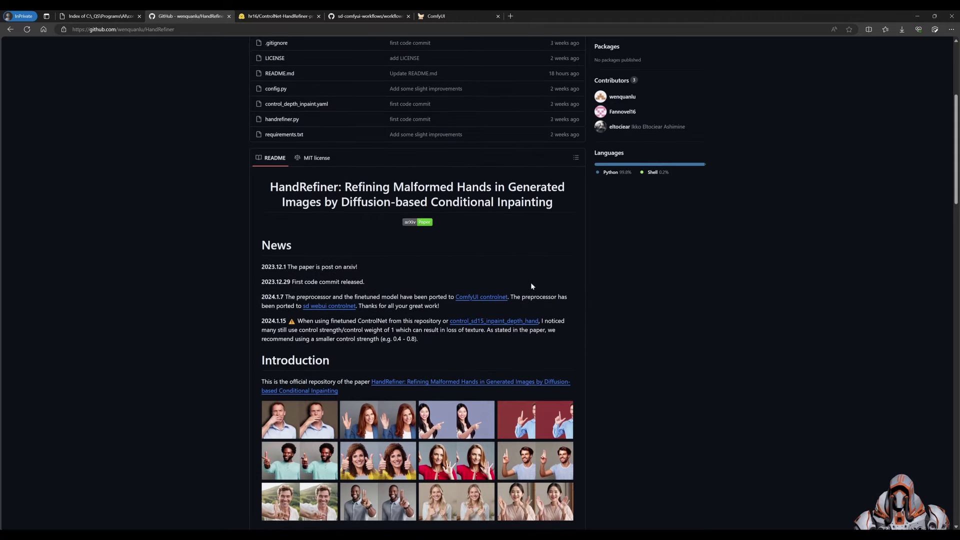
# - View Detailer-Hands-CNetAux-Txt2Img-NoiseMask.png in the sd-comfyui-workflows detailers folder, then return to ComfyUI
pyautogui.click(364, 16)
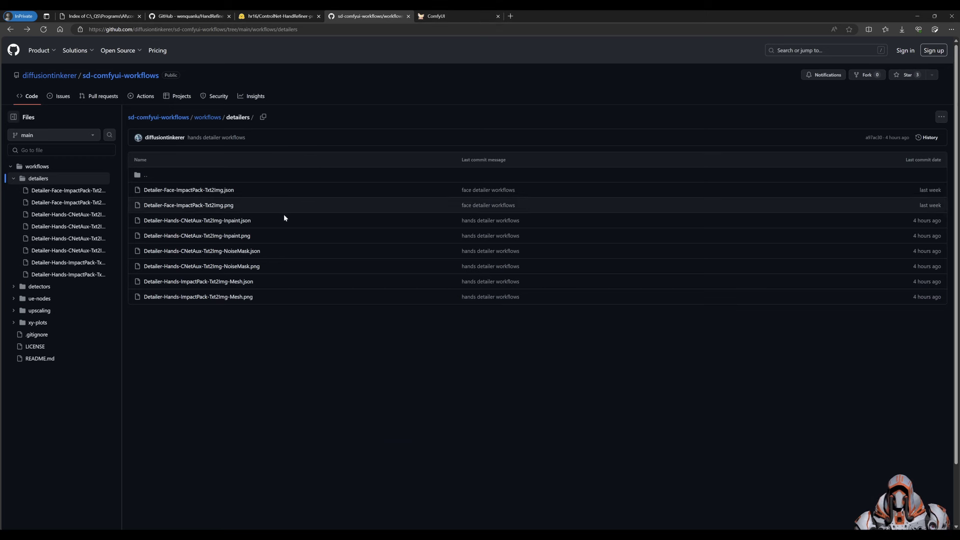
pyautogui.click(247, 267)
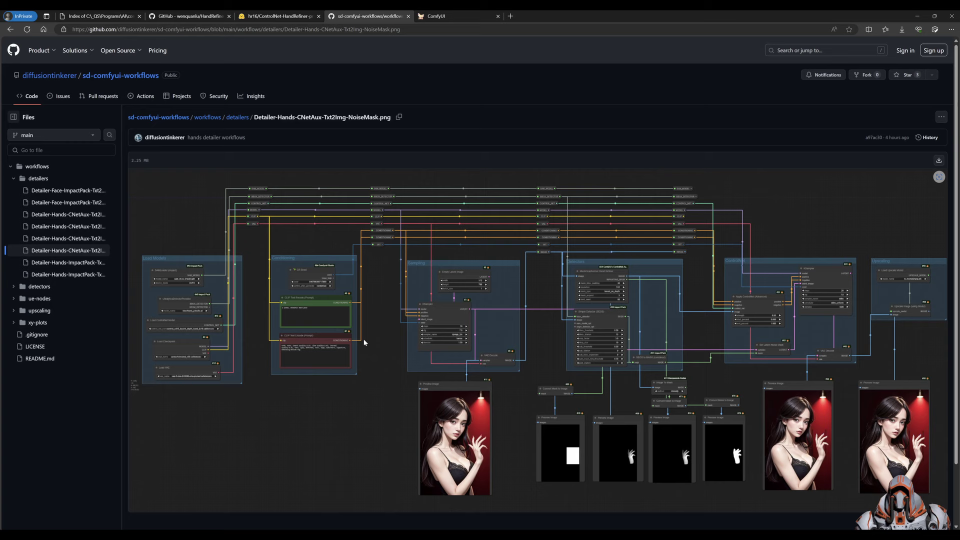
pyautogui.click(451, 14)
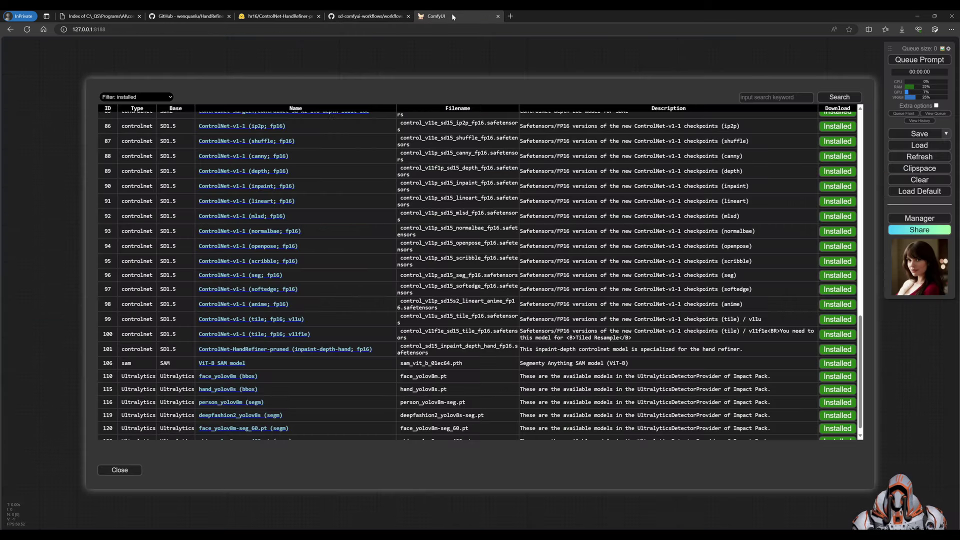
# - Close the Manager dialogs and drop the hand detailer workflow PNG onto the canvas
pyautogui.click(120, 470)
pyautogui.click(430, 376)
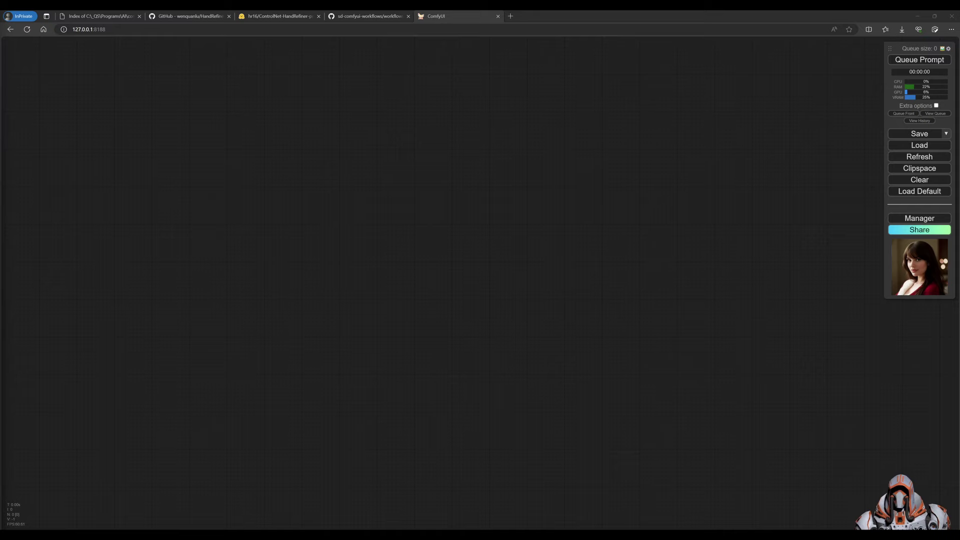
pyautogui.moveTo(367, 219); pyautogui.dragTo(308, 219)
# - Pan across the workflow's Detectors, Sampling, Conditioning and Load Models groups
pyautogui.scroll(-1, 287, 168)
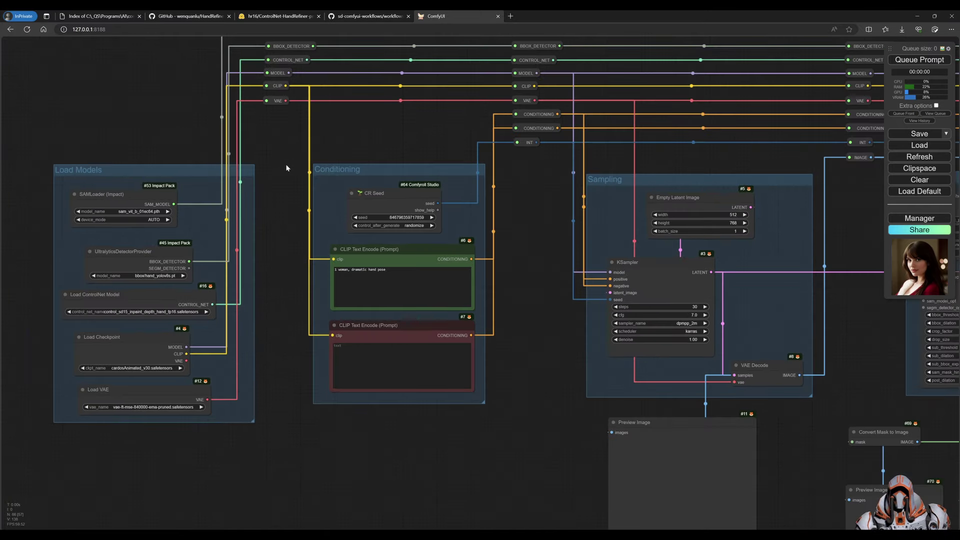
pyautogui.moveTo(281, 161); pyautogui.dragTo(281, 182)
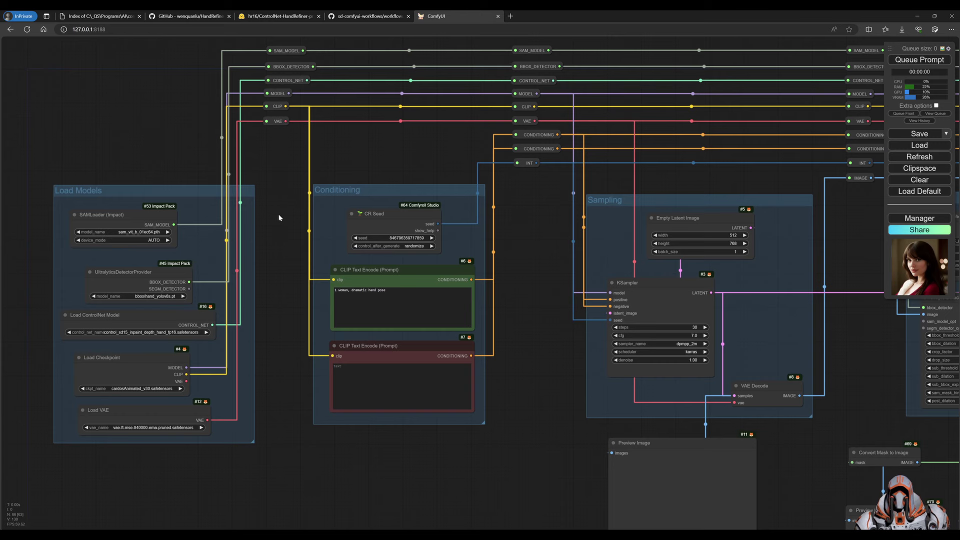
pyautogui.moveTo(376, 152); pyautogui.dragTo(308, 231)
pyautogui.moveTo(382, 238); pyautogui.dragTo(338, 209)
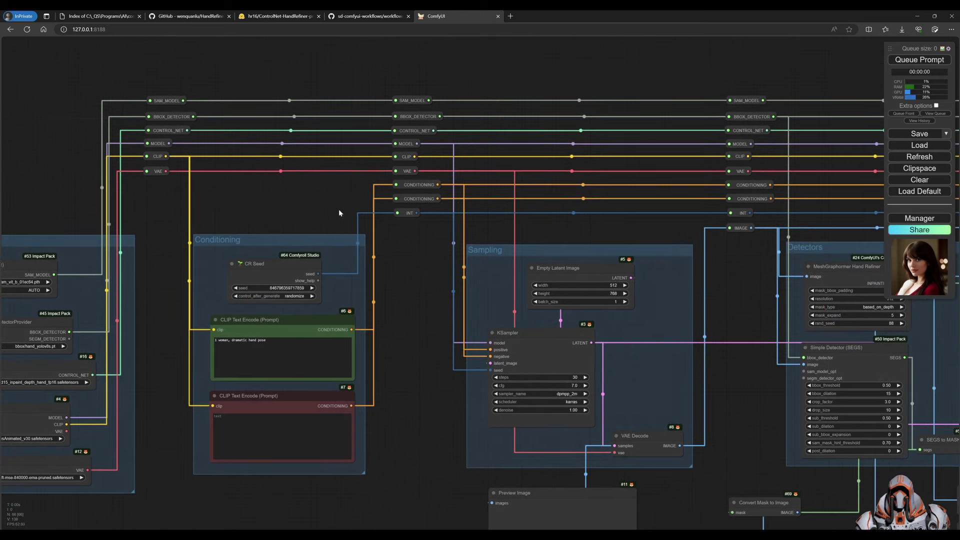
pyautogui.scroll(1, 287, 176)
pyautogui.moveTo(287, 176); pyautogui.dragTo(307, 191)
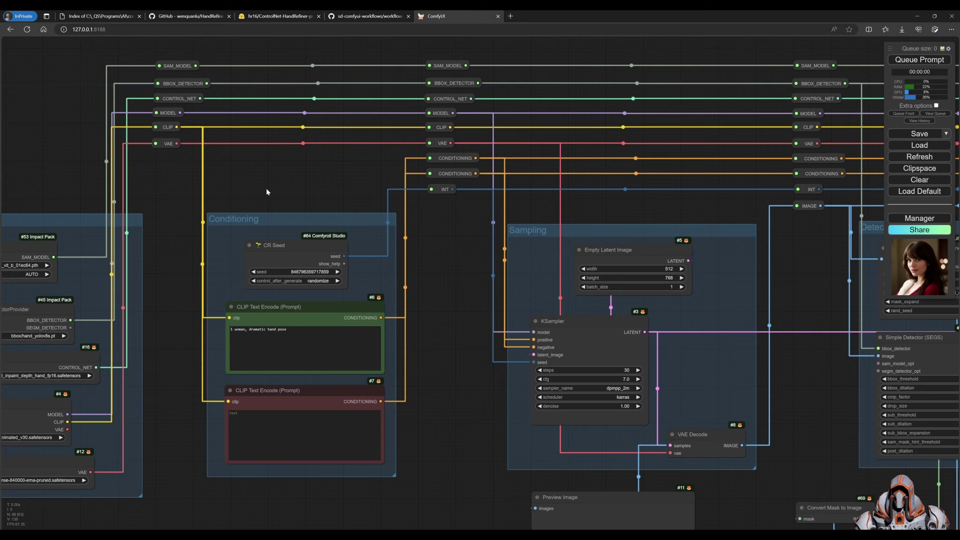
pyautogui.moveTo(445, 227); pyautogui.dragTo(430, 220)
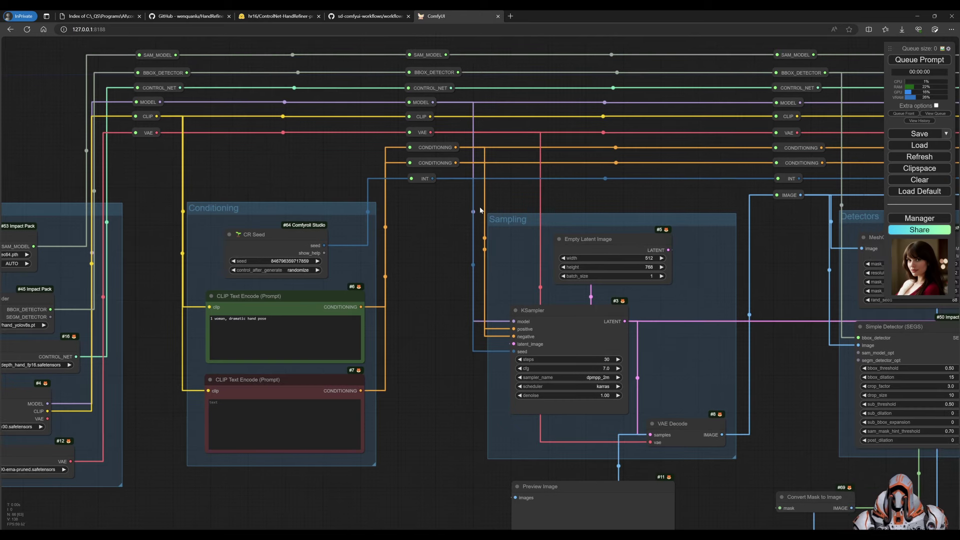
pyautogui.moveTo(586, 197); pyautogui.dragTo(536, 209)
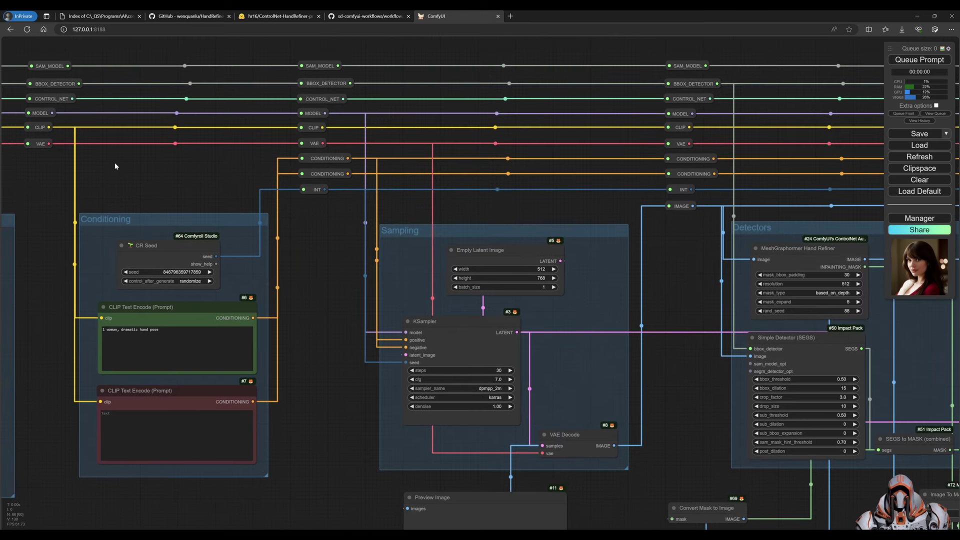
pyautogui.moveTo(60, 202); pyautogui.dragTo(115, 161)
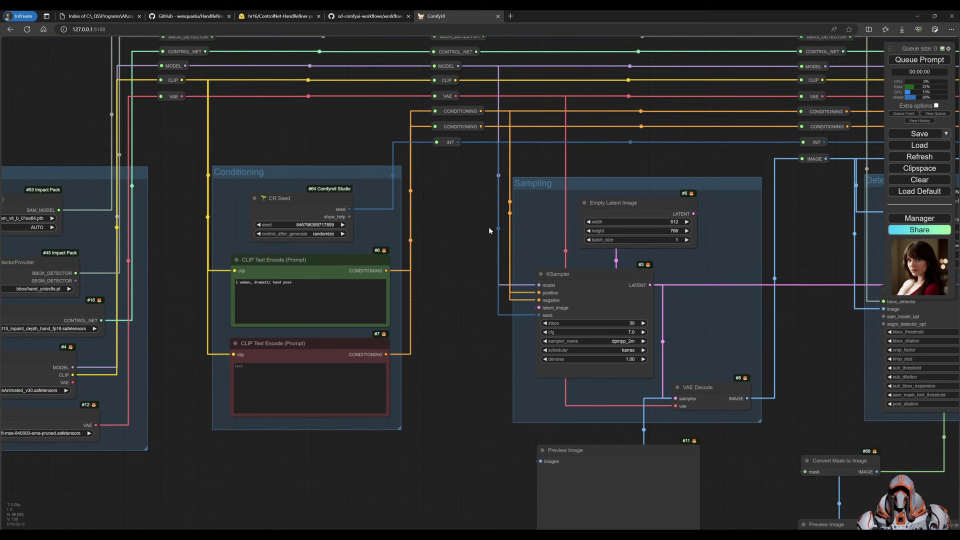
pyautogui.moveTo(489, 228); pyautogui.dragTo(445, 204)
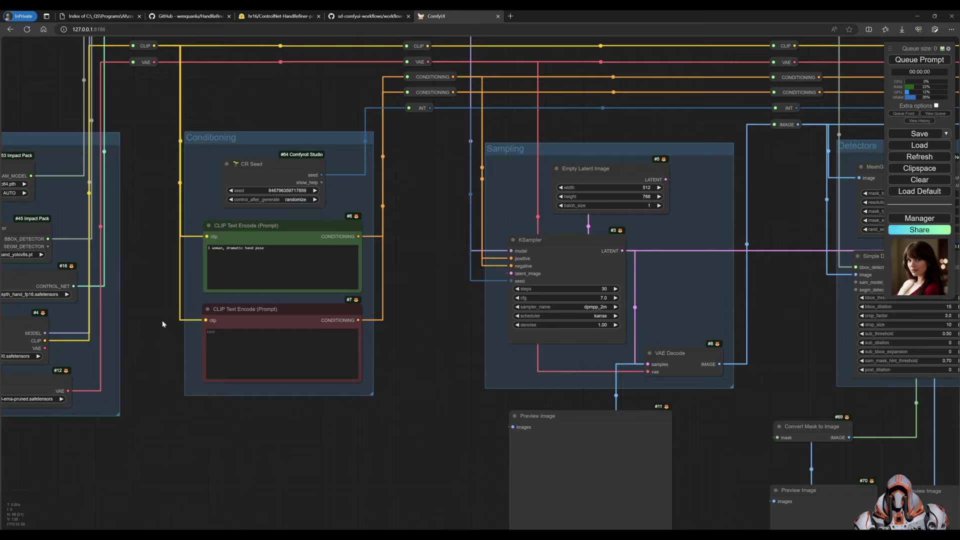
pyautogui.moveTo(163, 323); pyautogui.dragTo(280, 330)
pyautogui.scroll(-1, 281, 331)
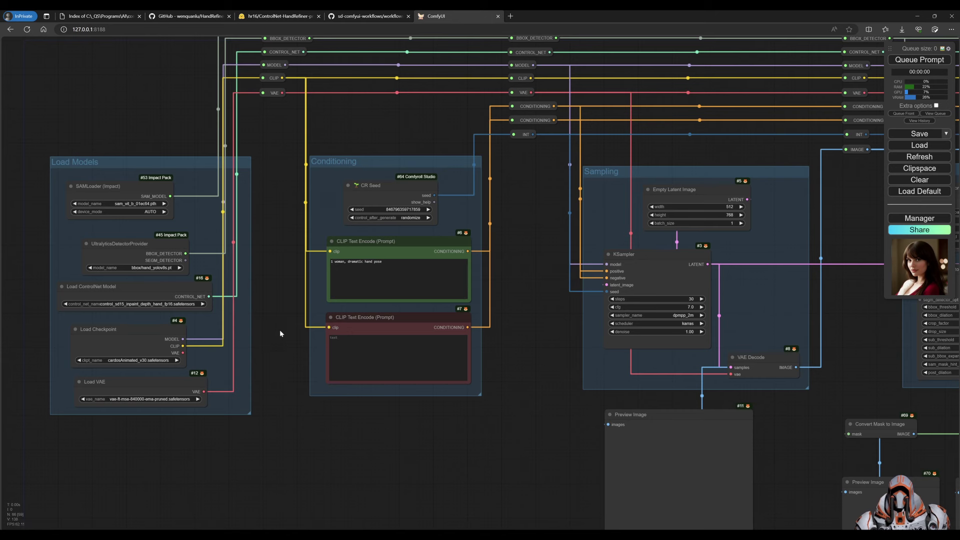
pyautogui.moveTo(517, 363); pyautogui.dragTo(514, 350)
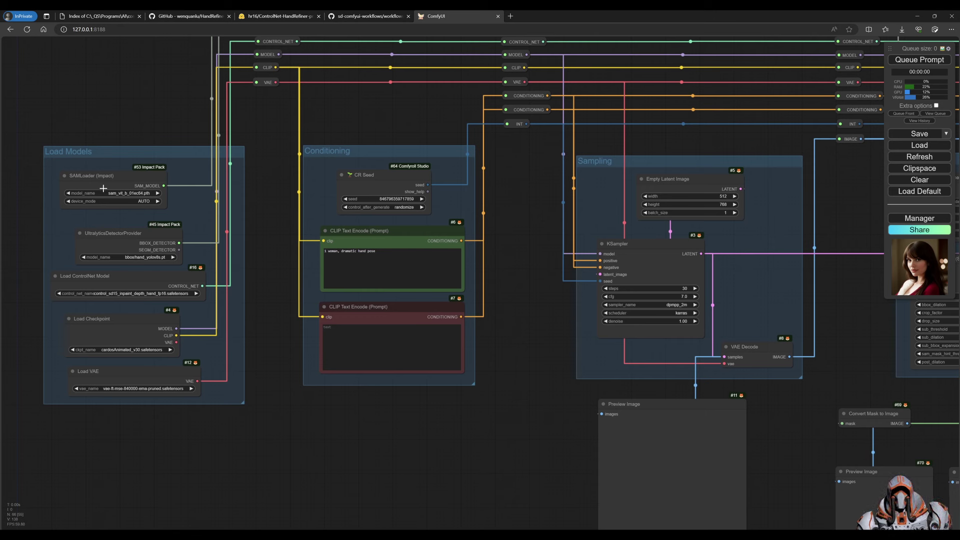
# - Set ControlNet to control_sd15_inpaint_depth_hand_fp16, checkpoint cardosAnimated_v30, VAE vae-ft-mse-840000-ema-pruned
pyautogui.moveTo(113, 176); pyautogui.dragTo(112, 174)
pyautogui.moveTo(127, 236); pyautogui.dragTo(126, 232)
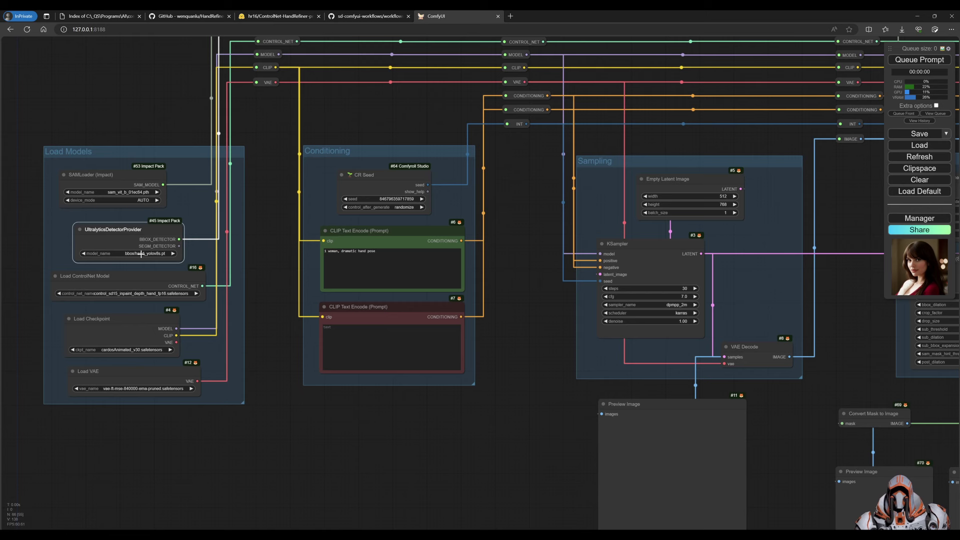
pyautogui.moveTo(120, 279); pyautogui.dragTo(122, 277)
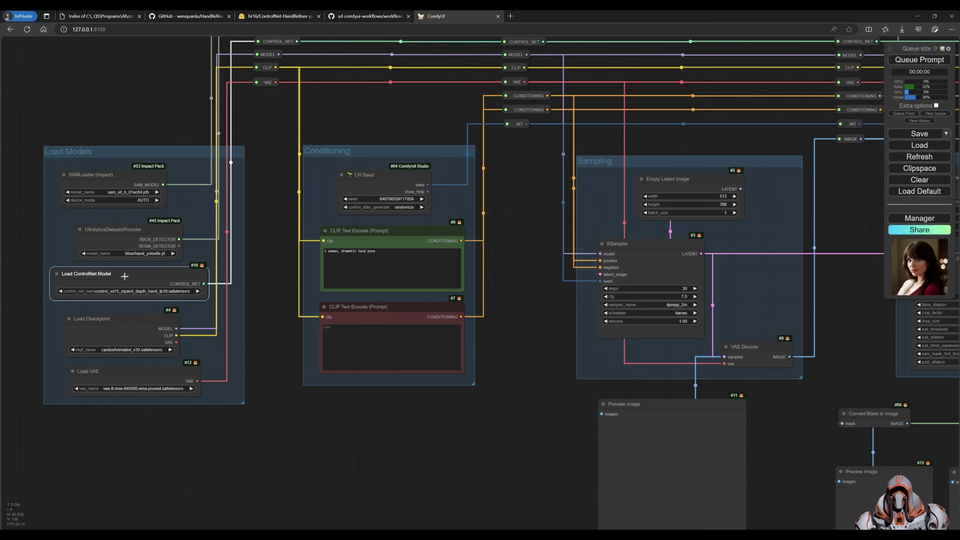
pyautogui.click(161, 292)
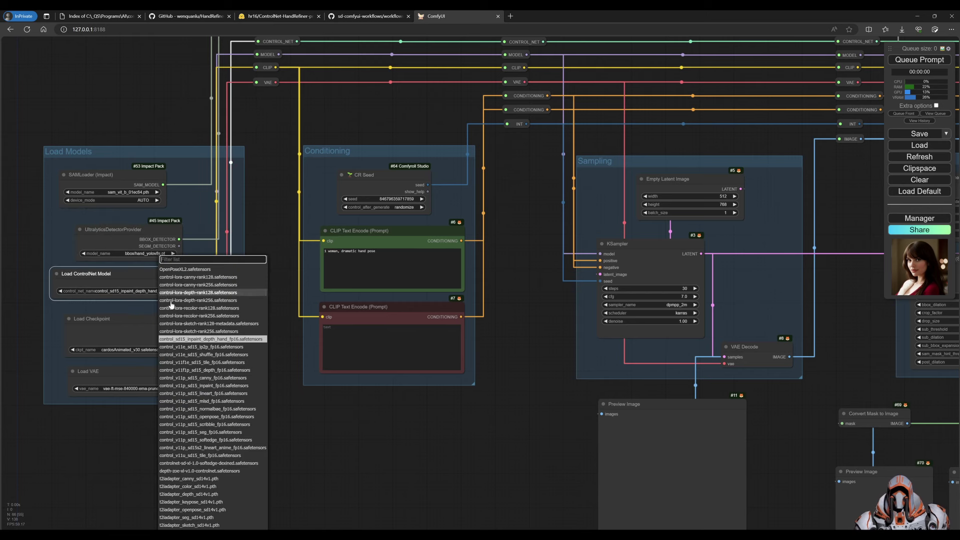
pyautogui.click(199, 340)
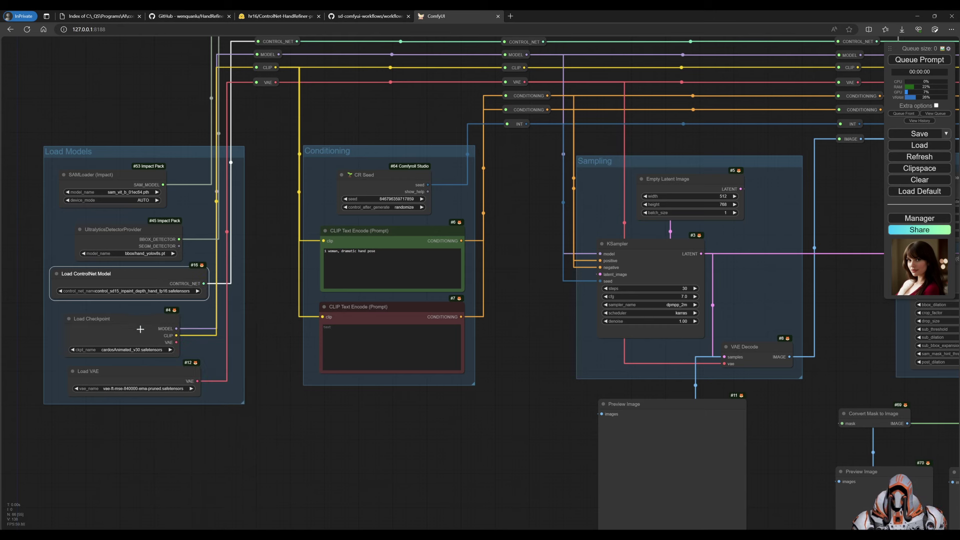
pyautogui.click(137, 350)
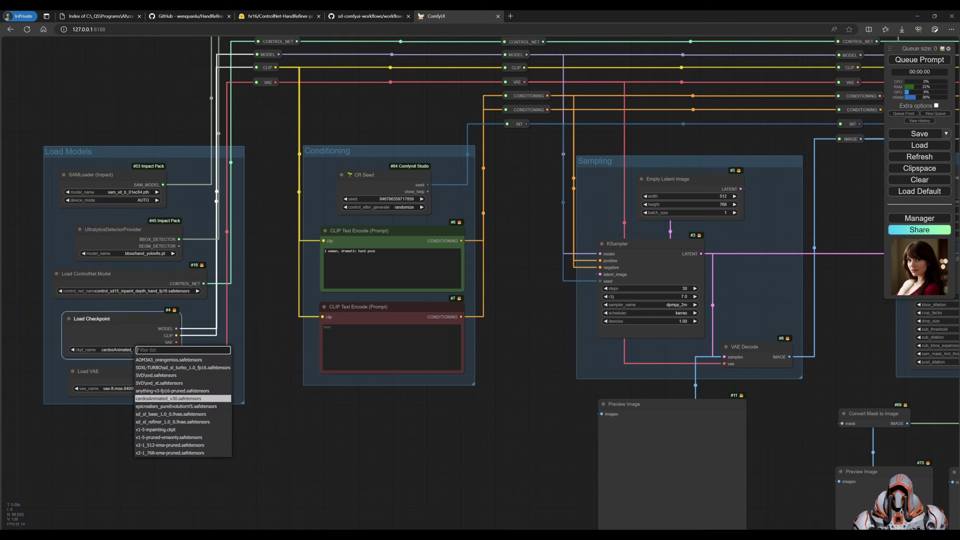
pyautogui.click(211, 399)
pyautogui.click(270, 401)
pyautogui.click(142, 389)
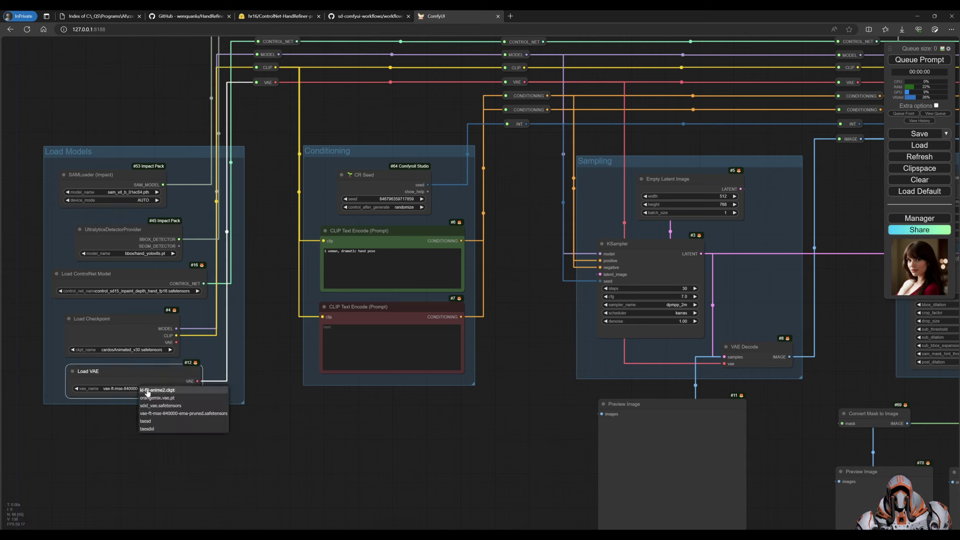
pyautogui.click(171, 416)
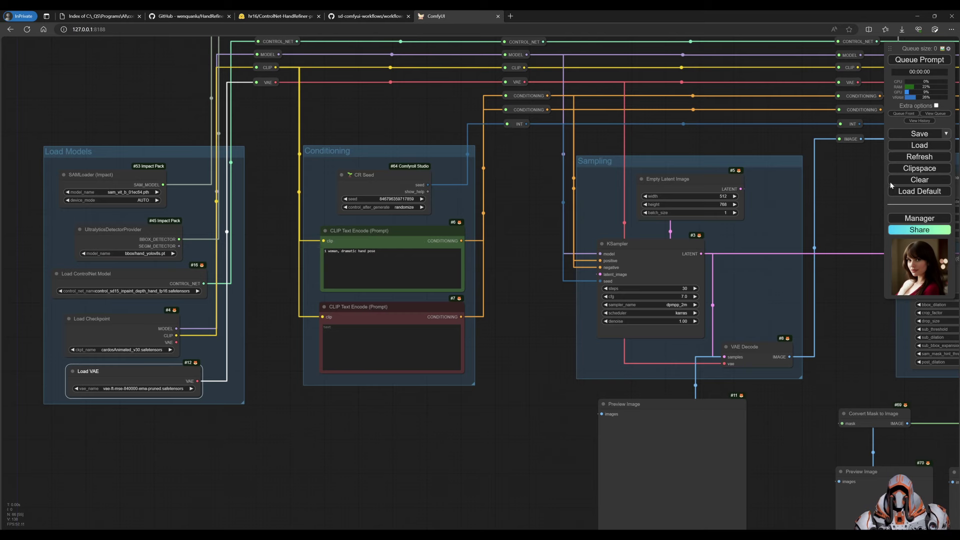
# - Open Install Models from the Manager menu, filtered to installed models only
pyautogui.click(919, 218)
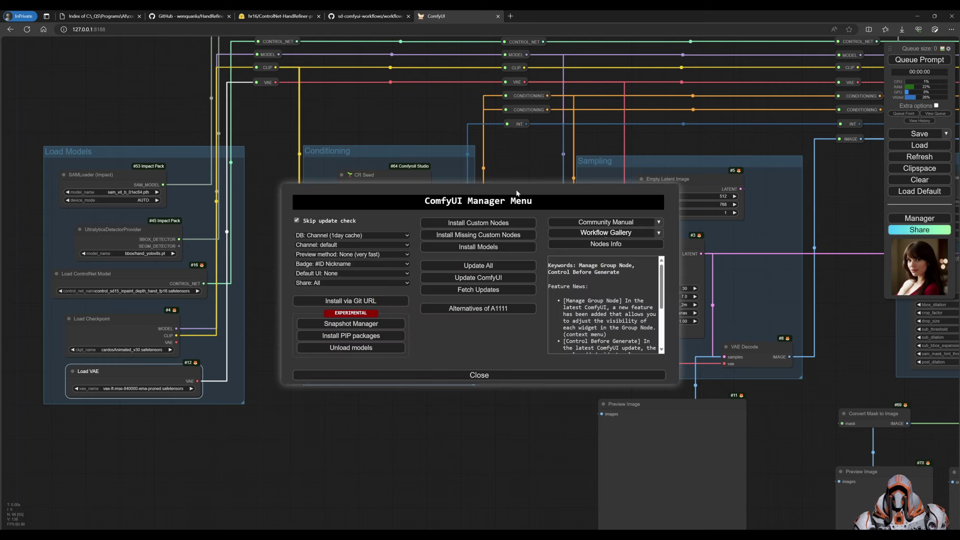
pyautogui.click(486, 248)
pyautogui.click(152, 98)
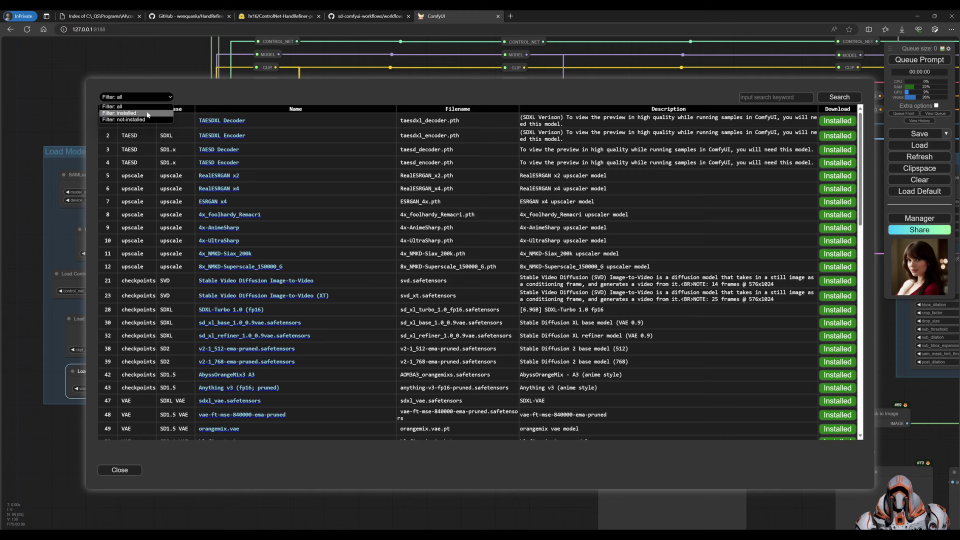
pyautogui.click(145, 112)
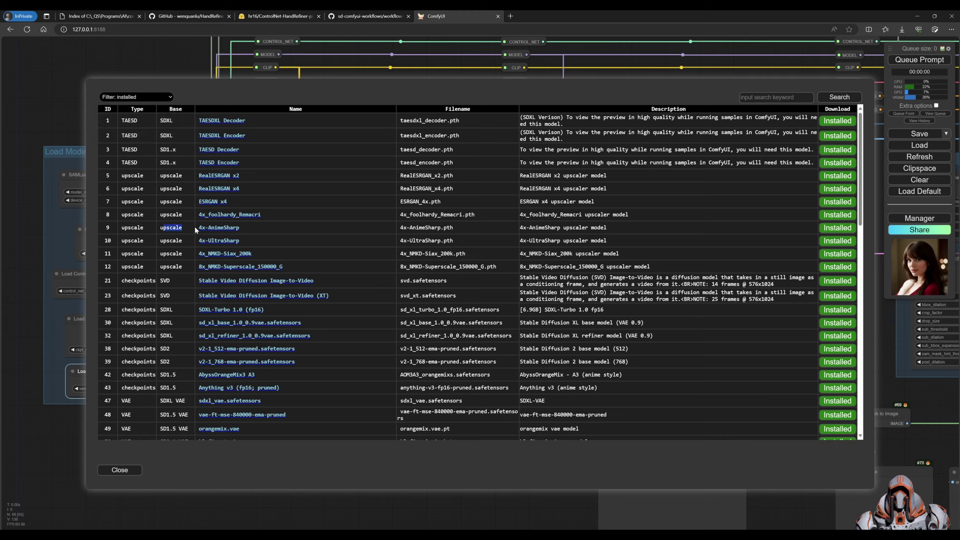
# - Scroll to the ViT-B SAM entry, select its sam_vit_b_01ec64.pth file name, then close the list
pyautogui.moveTo(170, 253); pyautogui.dragTo(182, 253)
pyautogui.scroll(-2, 177, 275)
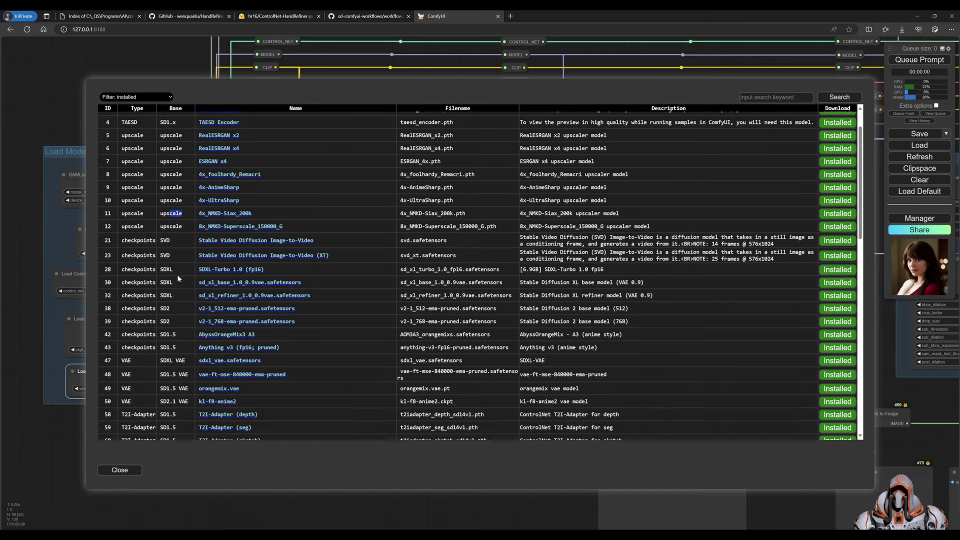
pyautogui.scroll(-2, 177, 274)
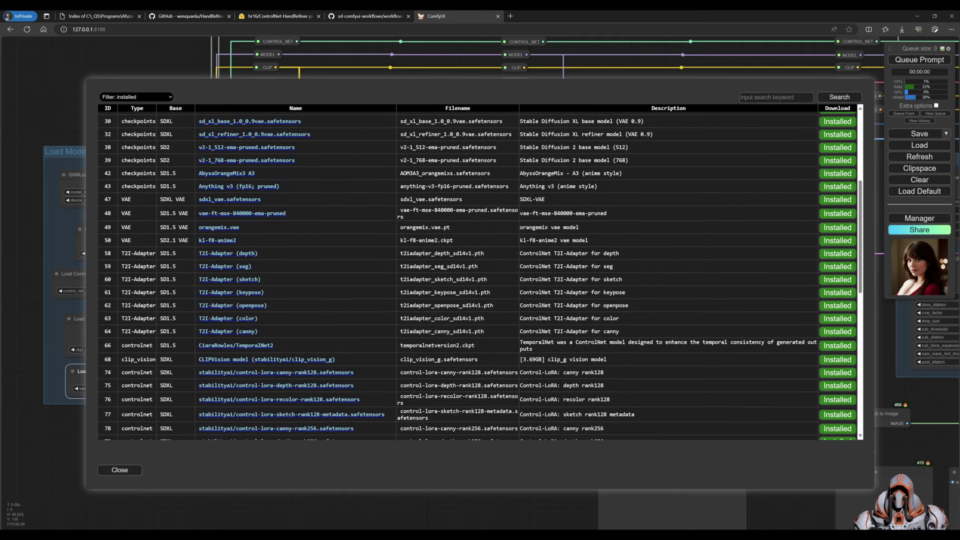
pyautogui.moveTo(121, 213); pyautogui.dragTo(287, 213)
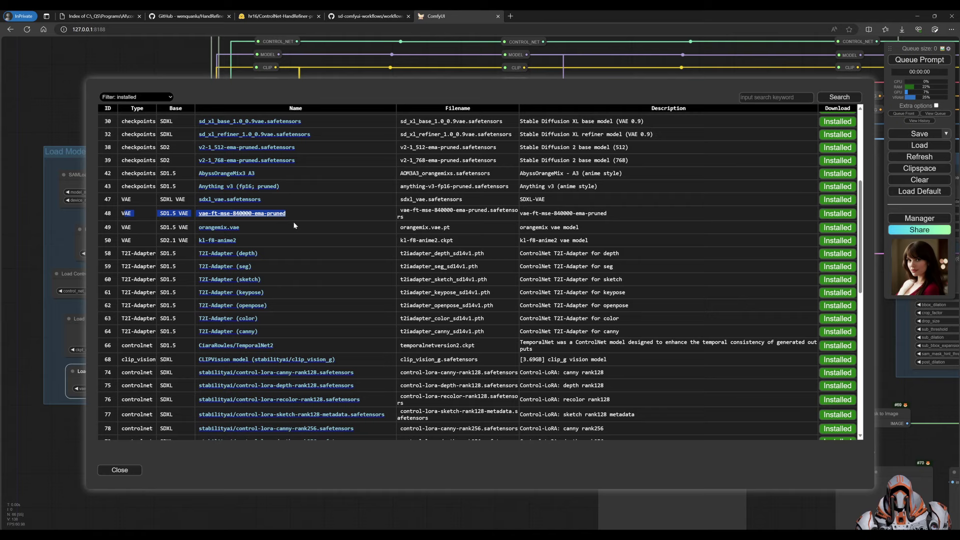
pyautogui.scroll(-1, 179, 266)
pyautogui.scroll(-2, 179, 265)
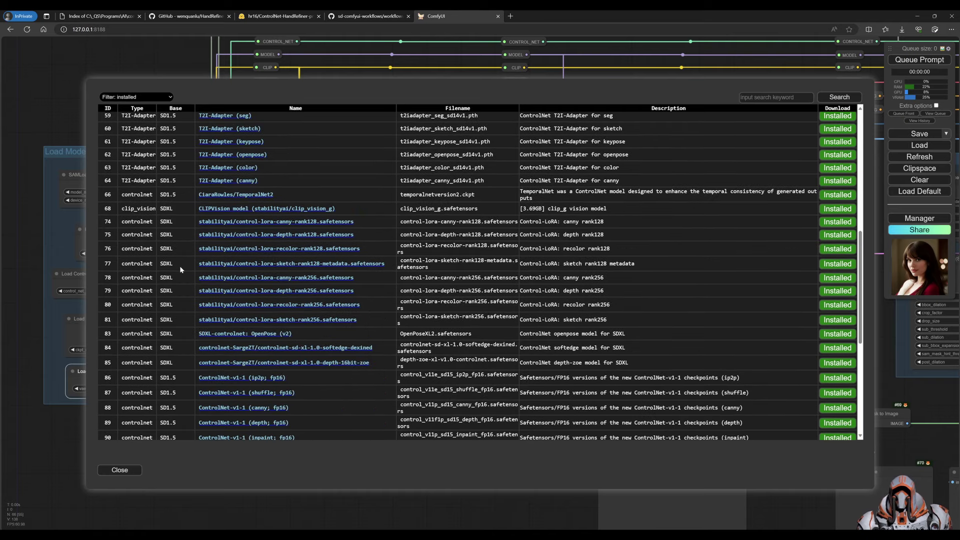
pyautogui.scroll(-5, 179, 266)
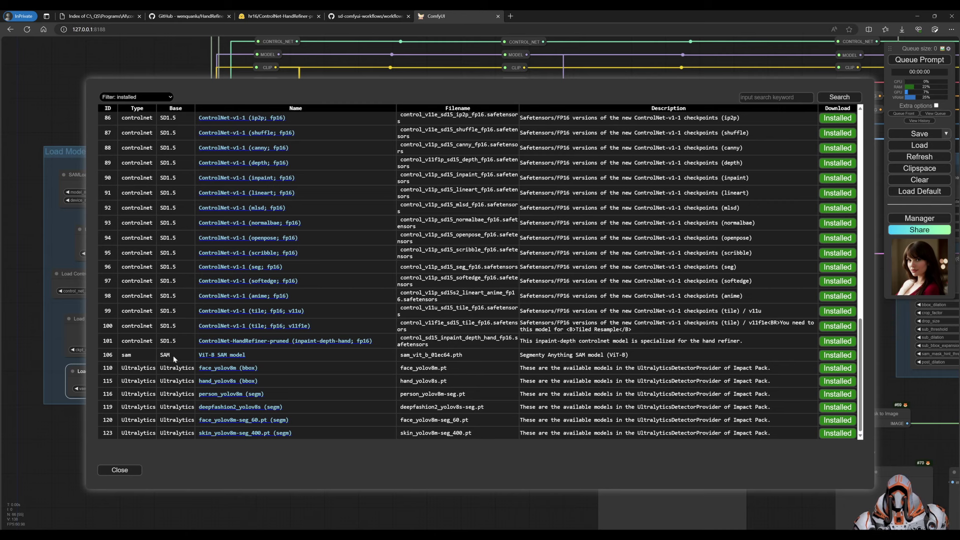
pyautogui.moveTo(121, 355); pyautogui.dragTo(163, 355)
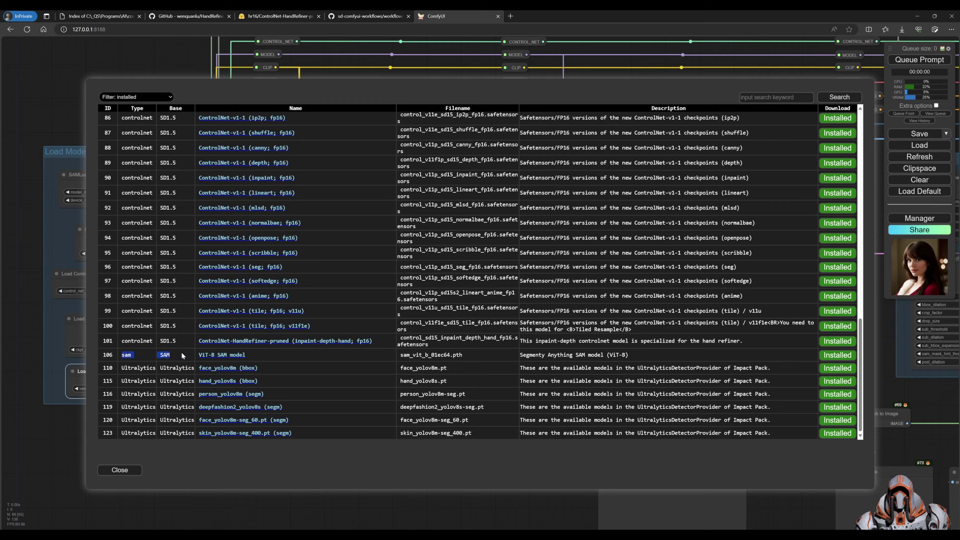
pyautogui.moveTo(400, 354); pyautogui.dragTo(476, 352)
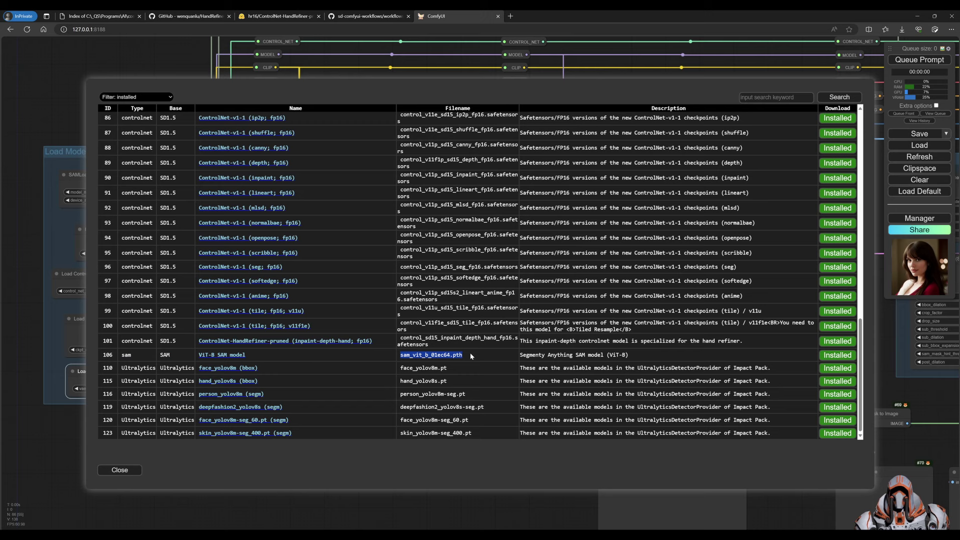
pyautogui.click(129, 473)
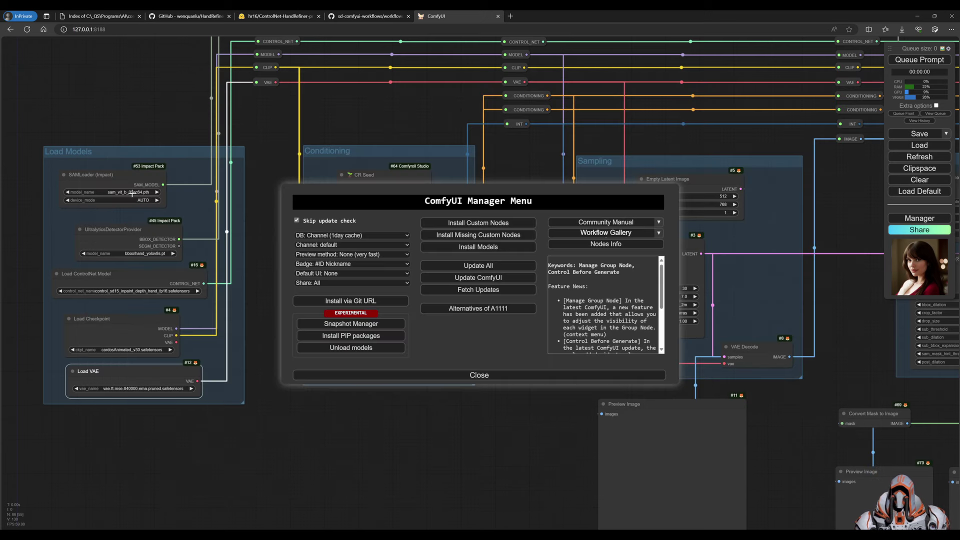
pyautogui.moveTo(123, 175); pyautogui.dragTo(123, 174)
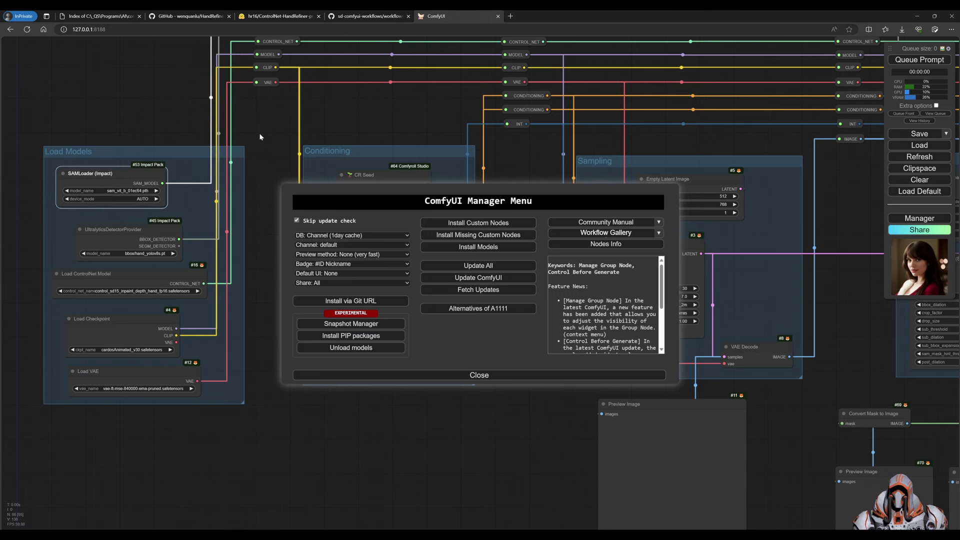
# - Close the Manager menu and pan the graph across the Sampling and Detectors groups
pyautogui.moveTo(260, 137); pyautogui.dragTo(246, 146)
pyautogui.click(503, 375)
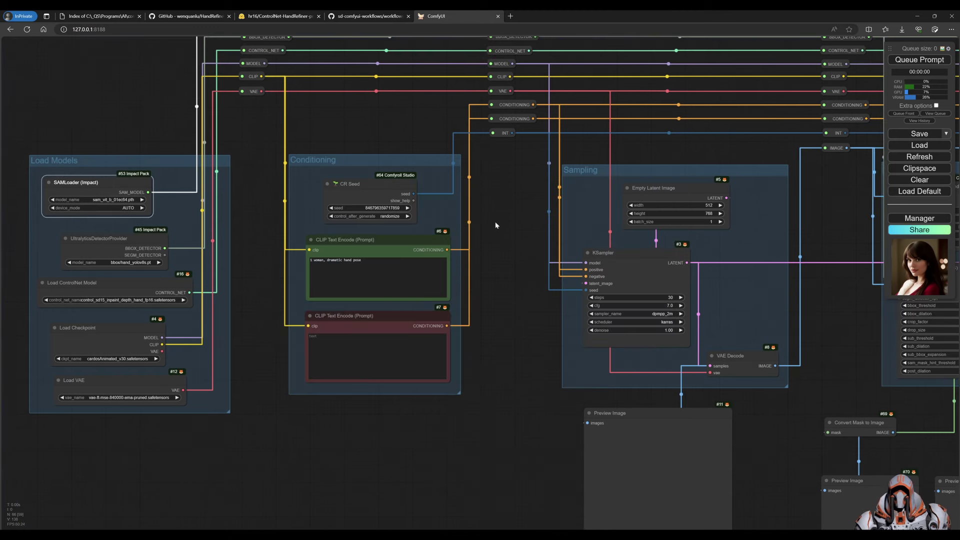
pyautogui.moveTo(495, 221); pyautogui.dragTo(484, 243)
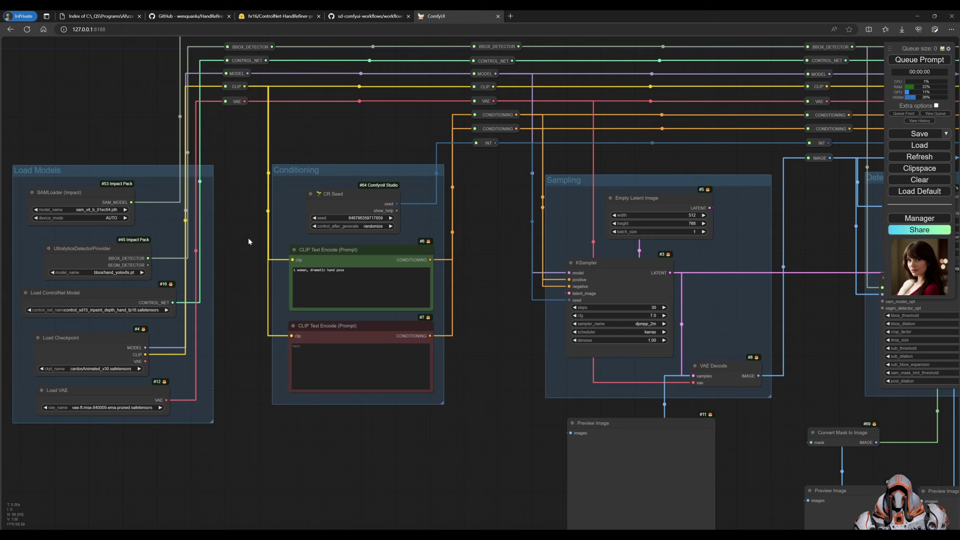
pyautogui.moveTo(323, 148); pyautogui.dragTo(295, 174)
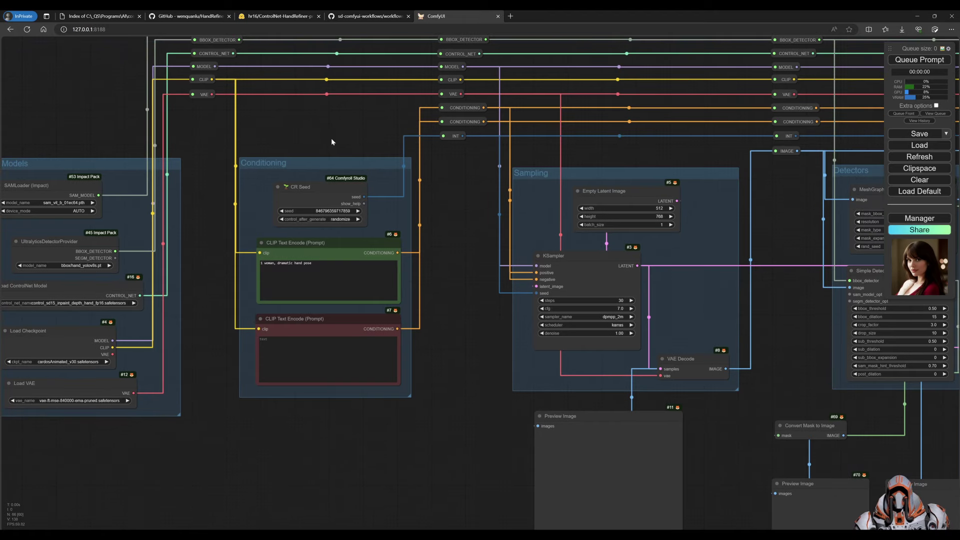
pyautogui.moveTo(334, 189); pyautogui.dragTo(334, 192)
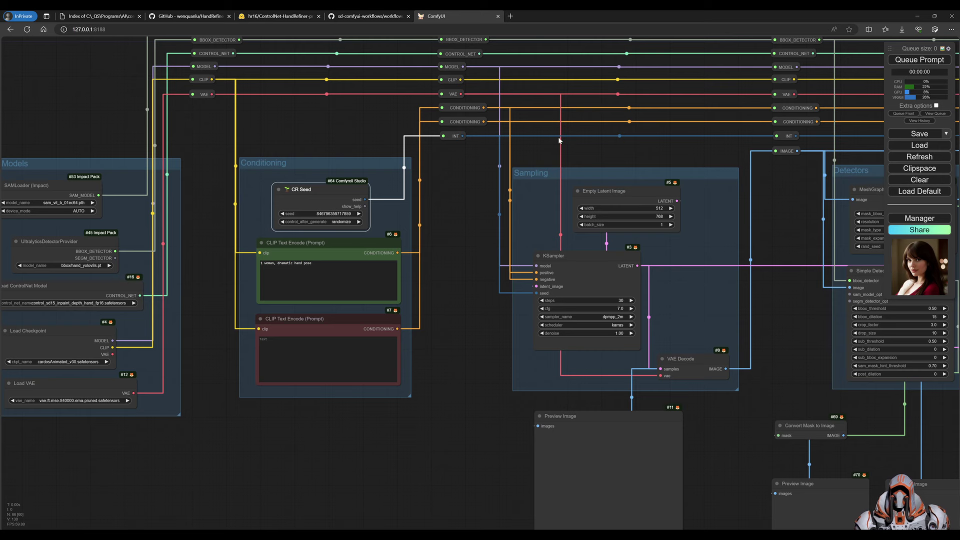
pyautogui.moveTo(473, 242); pyautogui.dragTo(433, 242)
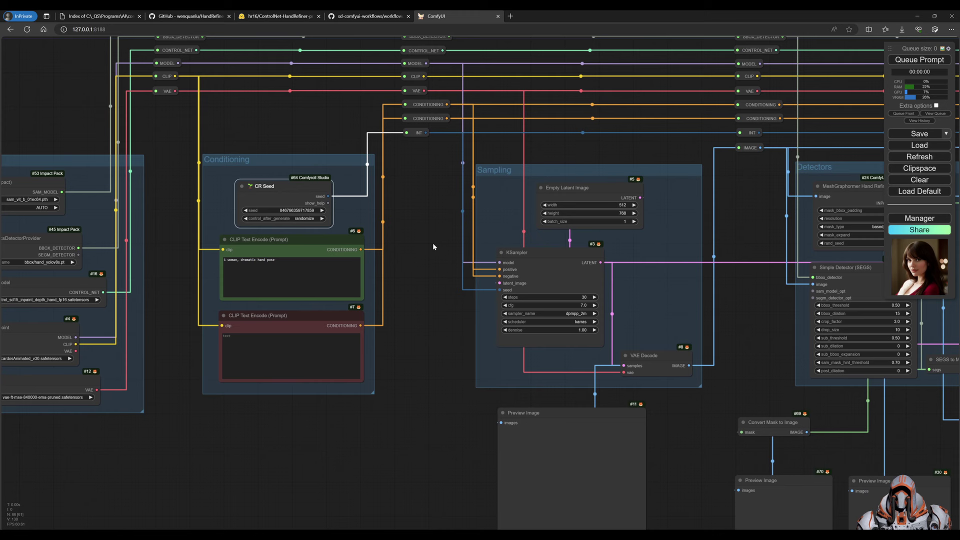
# - Paste 'nsfw, nude, (worst quality:1.4), (low quality:1.4), (normal quality:1.4), text, logo, watermark, signature' as negative prompt
pyautogui.click(300, 275)
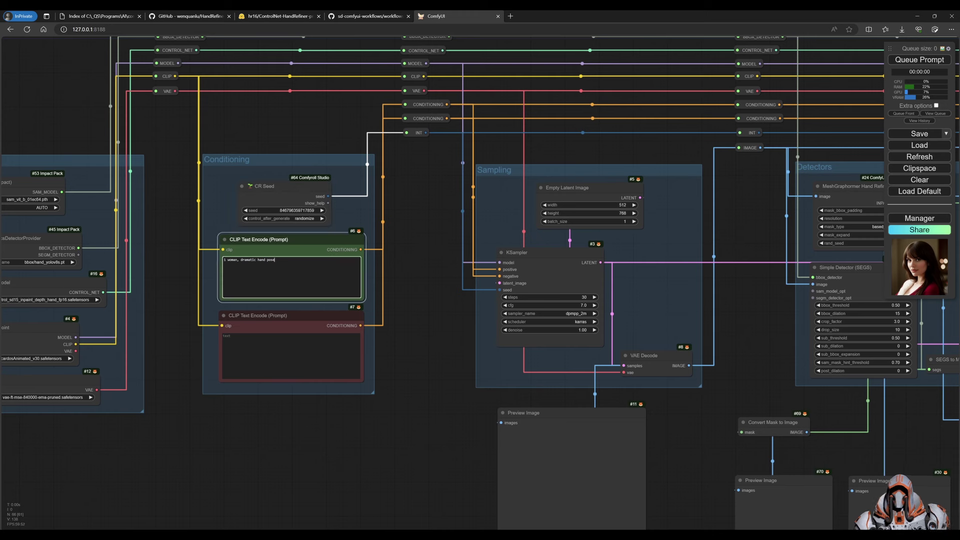
pyautogui.click(225, 337)
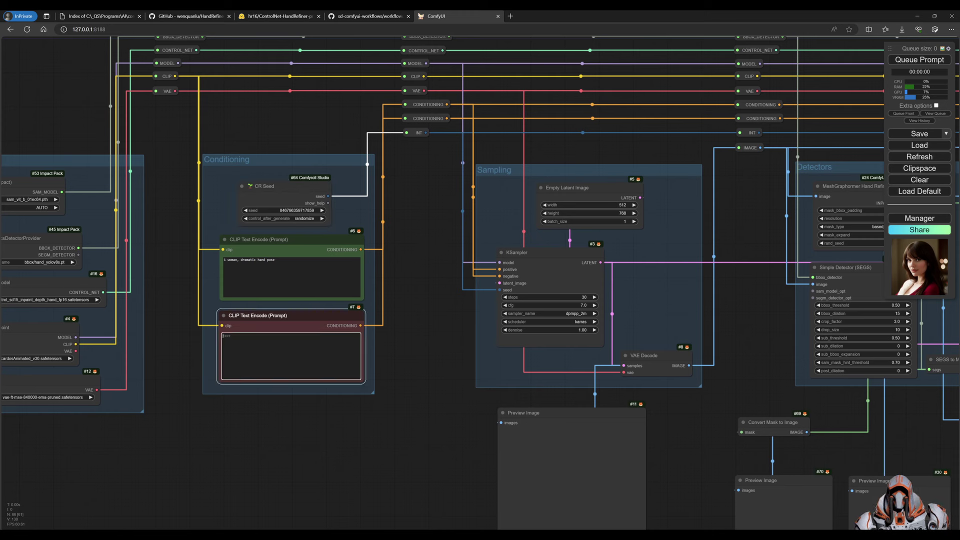
pyautogui.hotkey('alt', 'Tab')
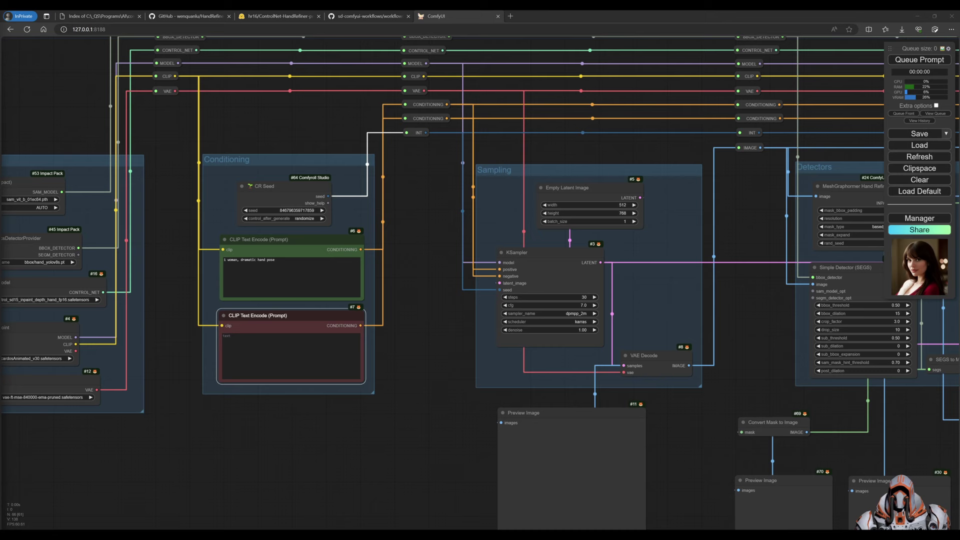
pyautogui.hotkey('alt', 'Tab')
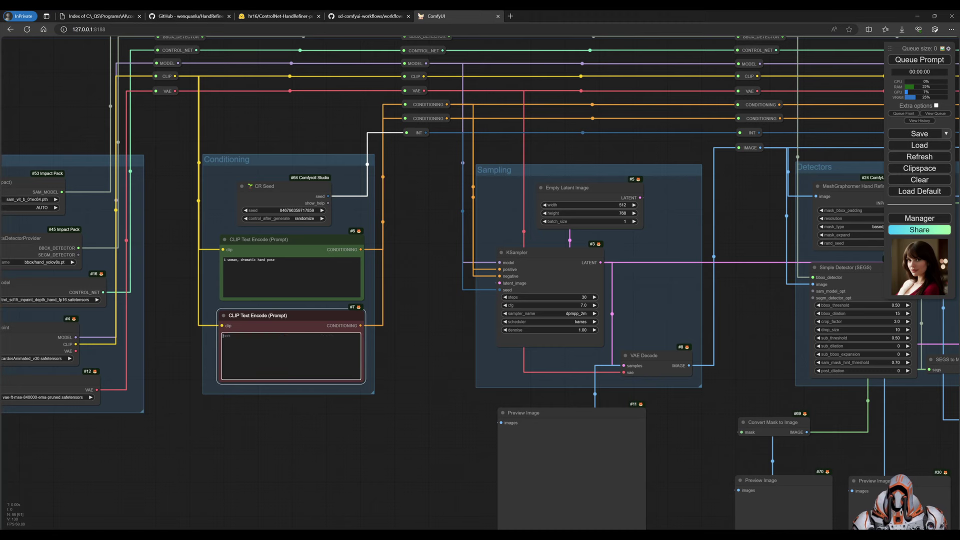
pyautogui.write('nsfw, nude, (worst quality:1.6), (low quality:1.6), (normal quality:1.6), text, logo, watermark, signature')
pyautogui.moveTo(449, 396); pyautogui.dragTo(279, 330)
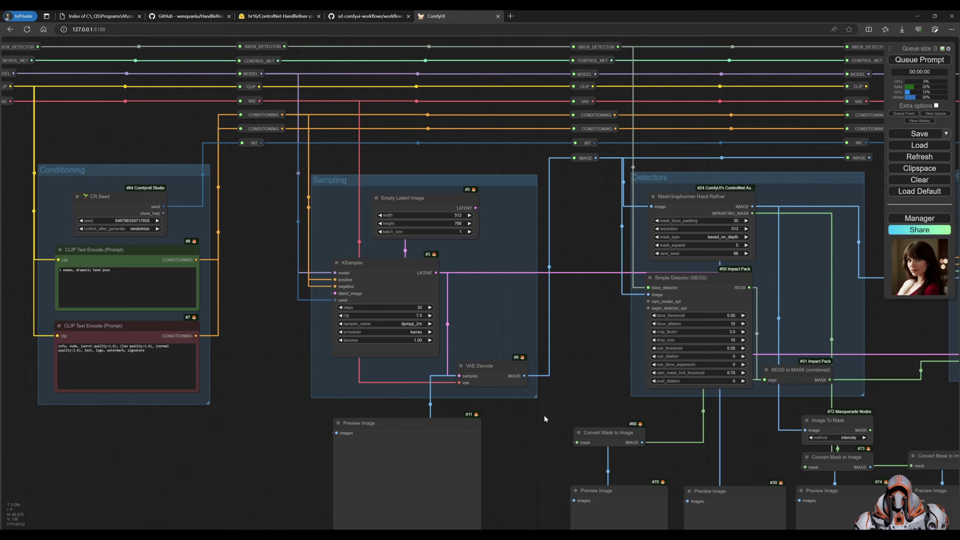
pyautogui.scroll(-2, 544, 415)
pyautogui.scroll(-4, 503, 441)
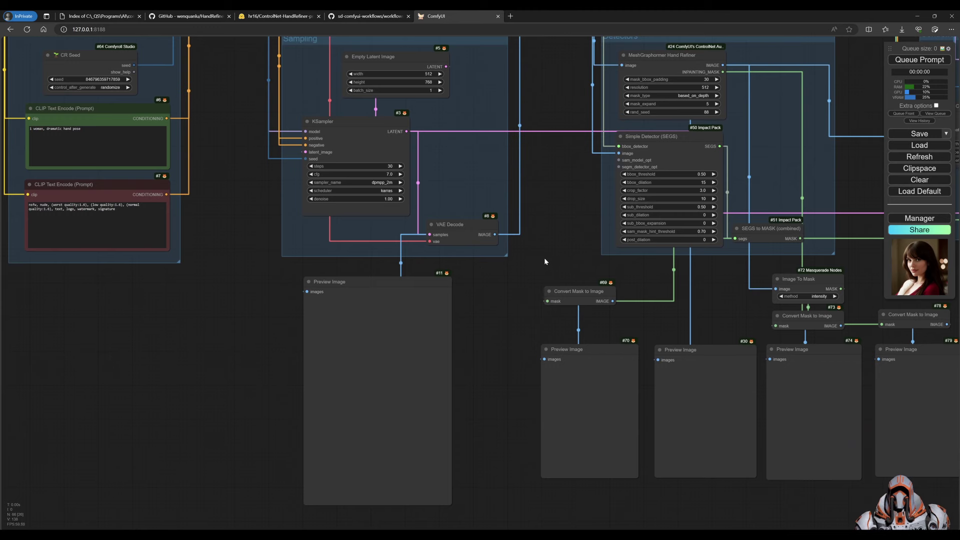
pyautogui.moveTo(546, 261); pyautogui.dragTo(503, 270)
pyautogui.moveTo(525, 234); pyautogui.dragTo(348, 271)
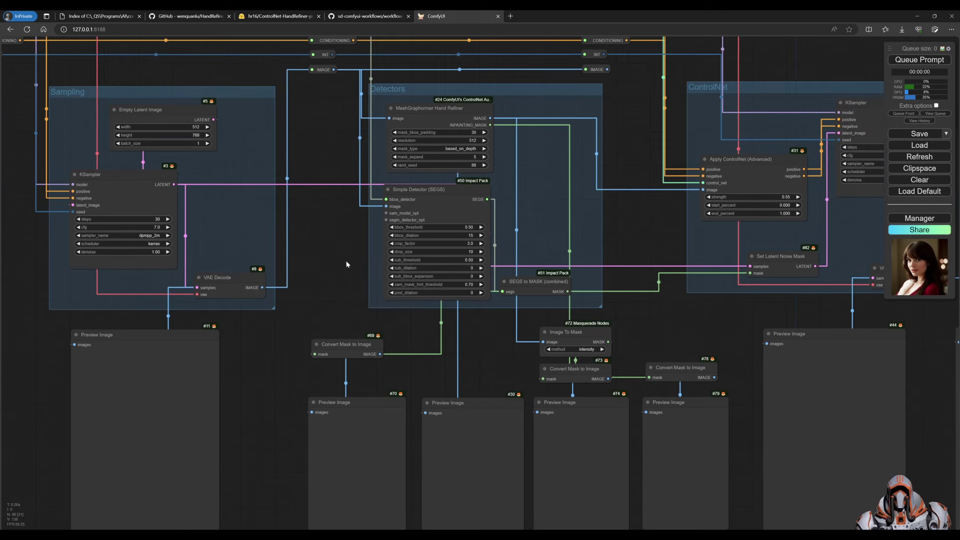
pyautogui.moveTo(348, 259); pyautogui.dragTo(326, 263)
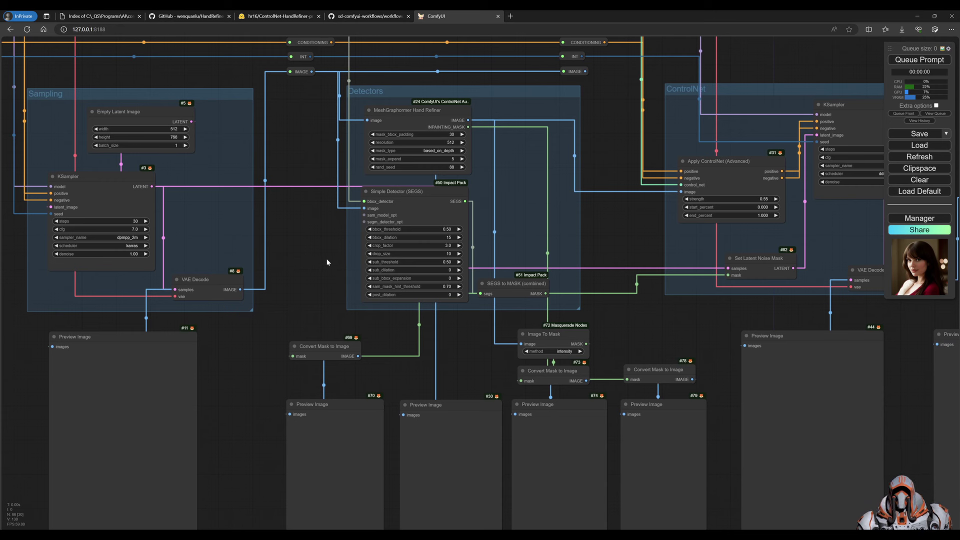
pyautogui.click(415, 114)
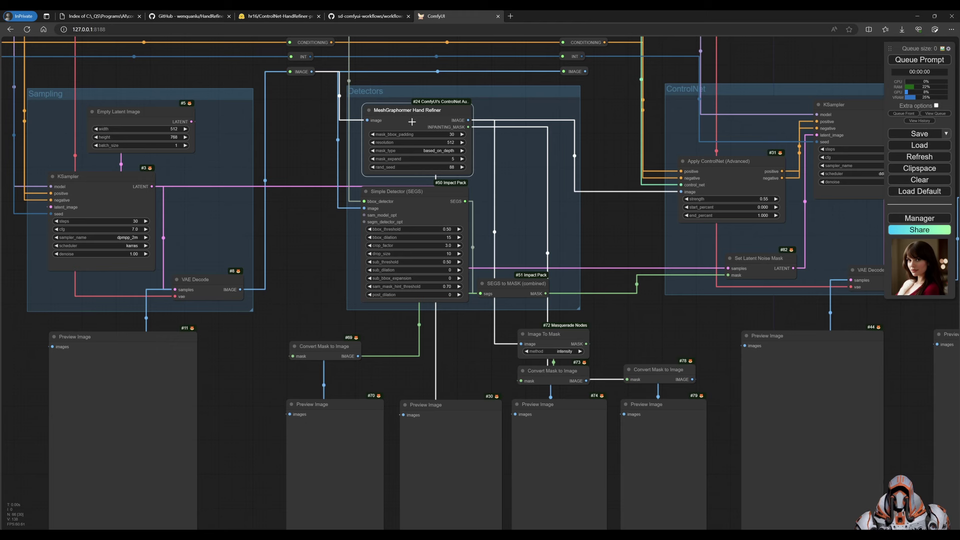
pyautogui.click(161, 343)
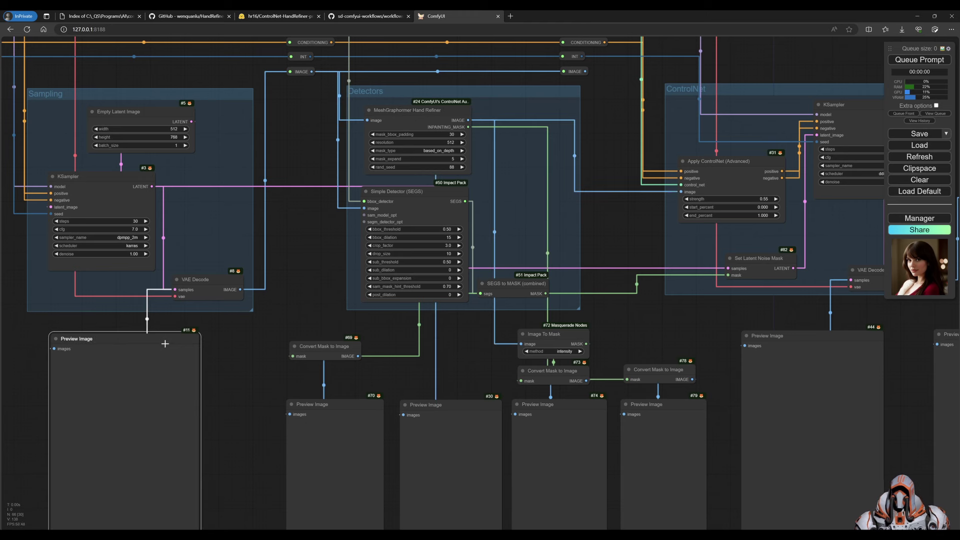
pyautogui.click(422, 192)
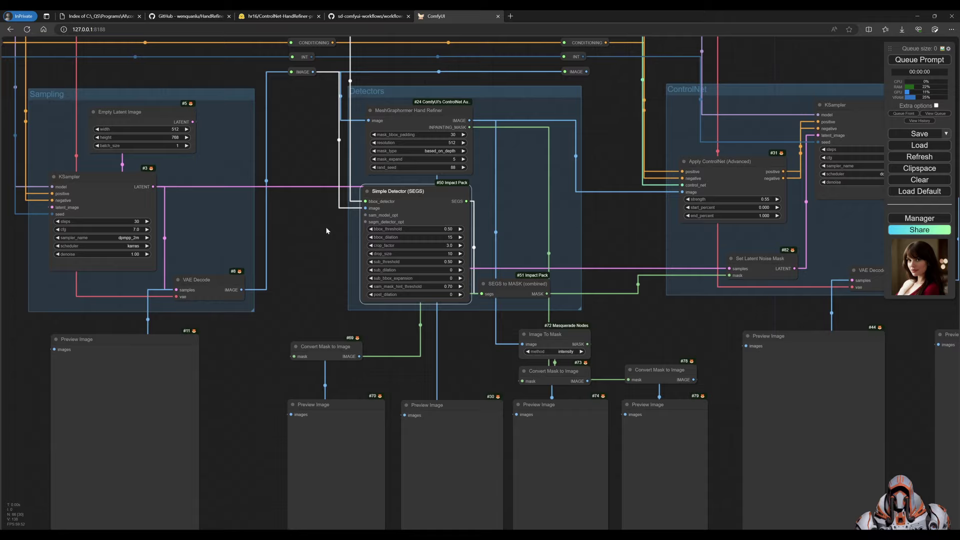
pyautogui.moveTo(328, 229); pyautogui.dragTo(363, 253)
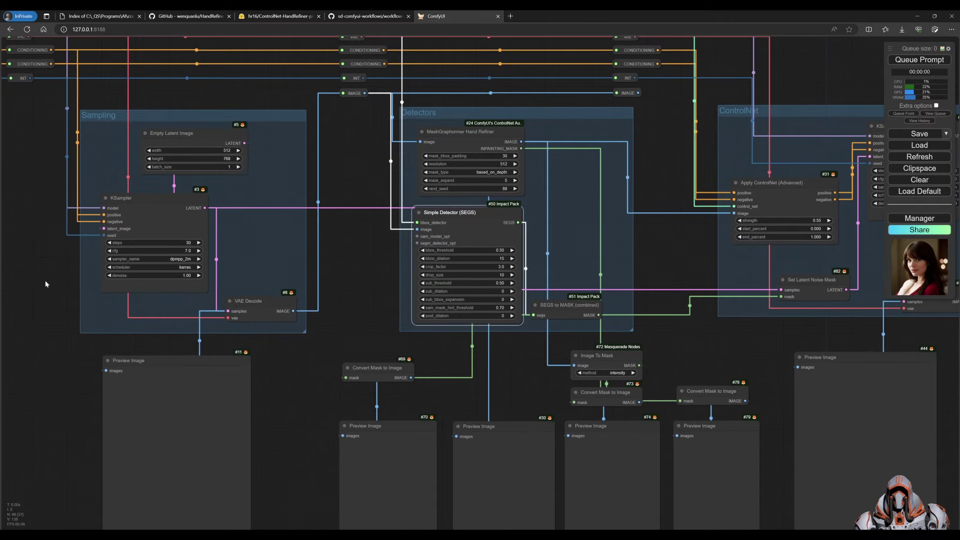
pyautogui.moveTo(45, 283); pyautogui.dragTo(343, 272)
pyautogui.moveTo(253, 373); pyautogui.dragTo(332, 369)
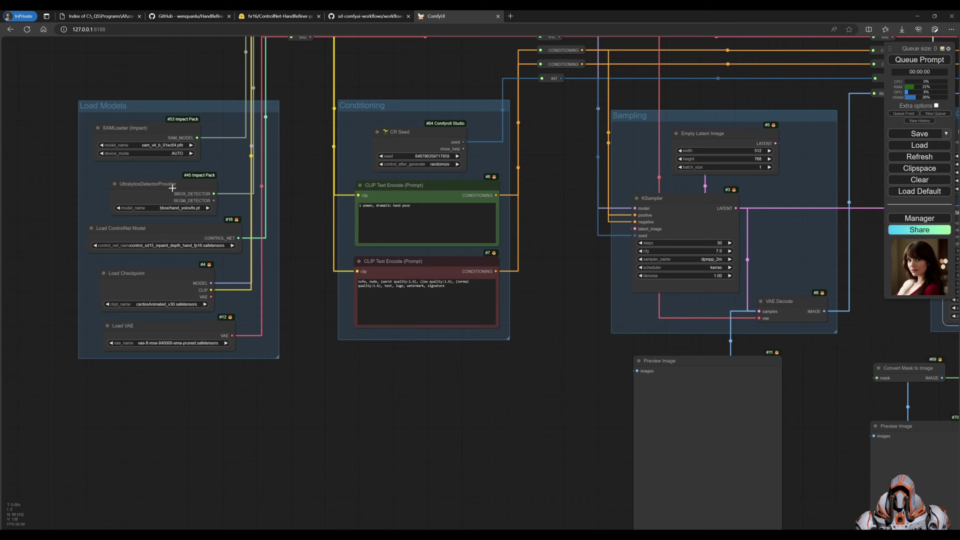
pyautogui.moveTo(173, 187); pyautogui.dragTo(170, 187)
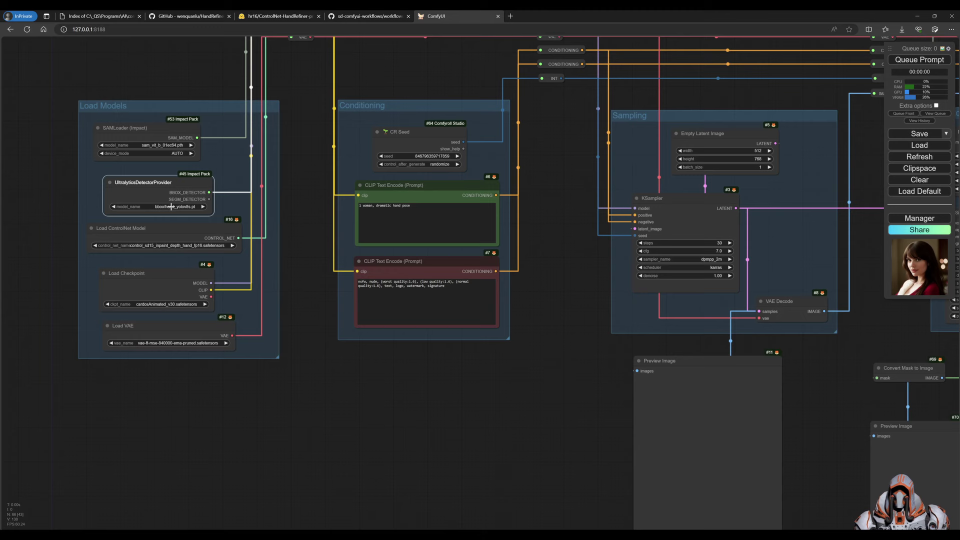
pyautogui.moveTo(555, 294); pyautogui.dragTo(385, 301)
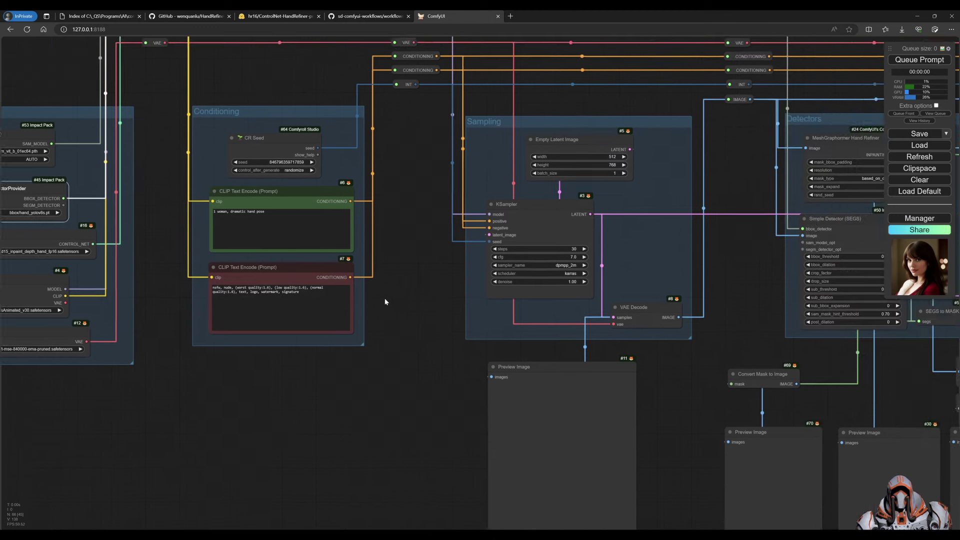
pyautogui.moveTo(681, 248); pyautogui.dragTo(479, 272)
pyautogui.moveTo(528, 247); pyautogui.dragTo(445, 232)
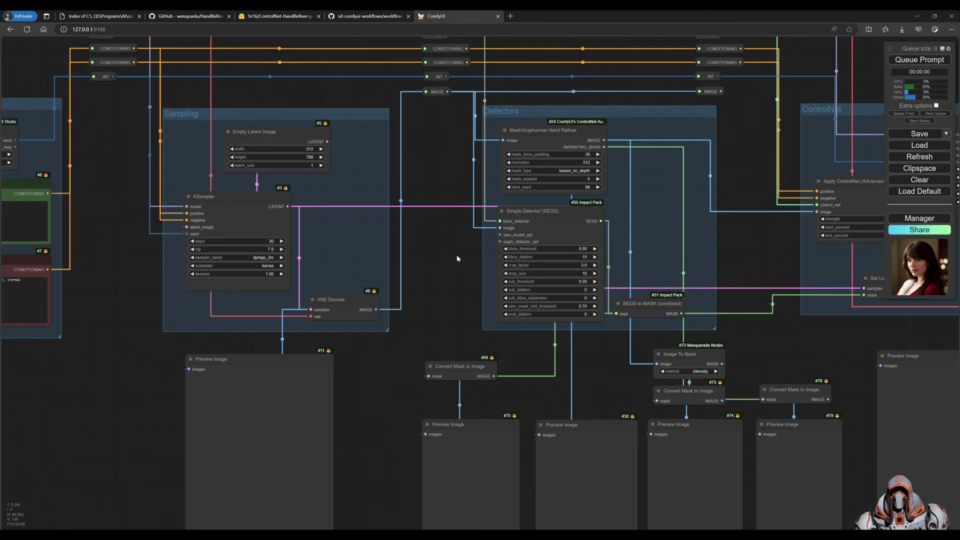
pyautogui.moveTo(457, 261); pyautogui.dragTo(359, 254)
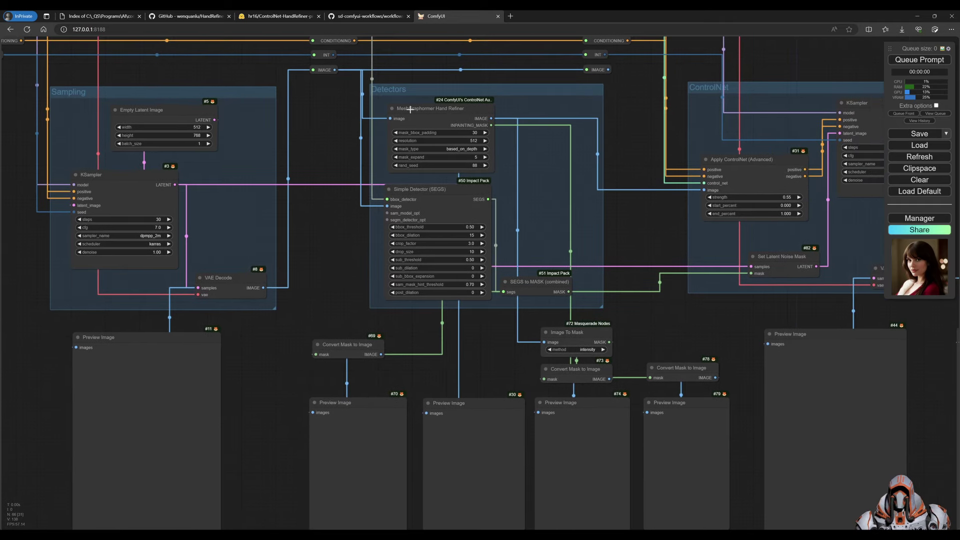
# - Inspect the MeshGraphormer Hand Refiner node and the Preview Image #30 and #74 nodes
pyautogui.moveTo(484, 338); pyautogui.dragTo(419, 302)
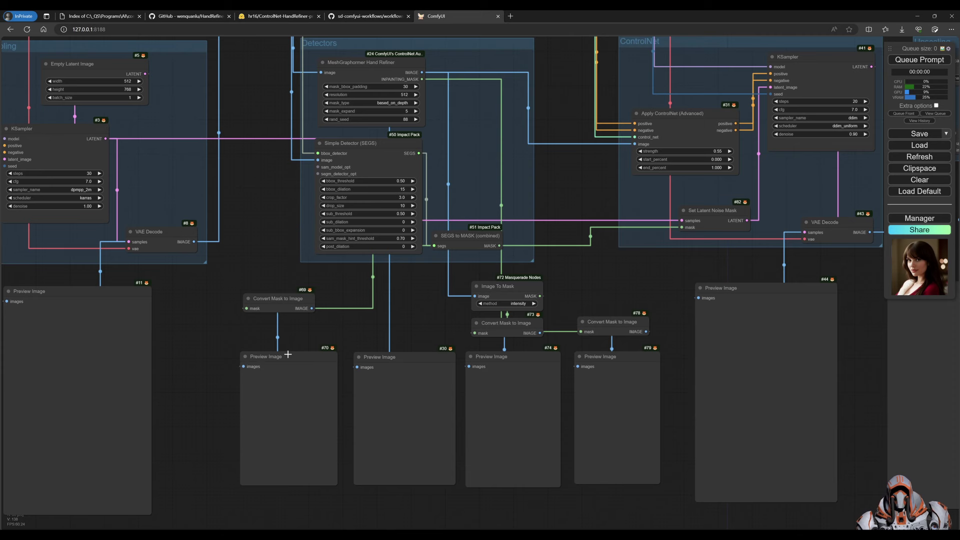
pyautogui.scroll(2, 420, 330)
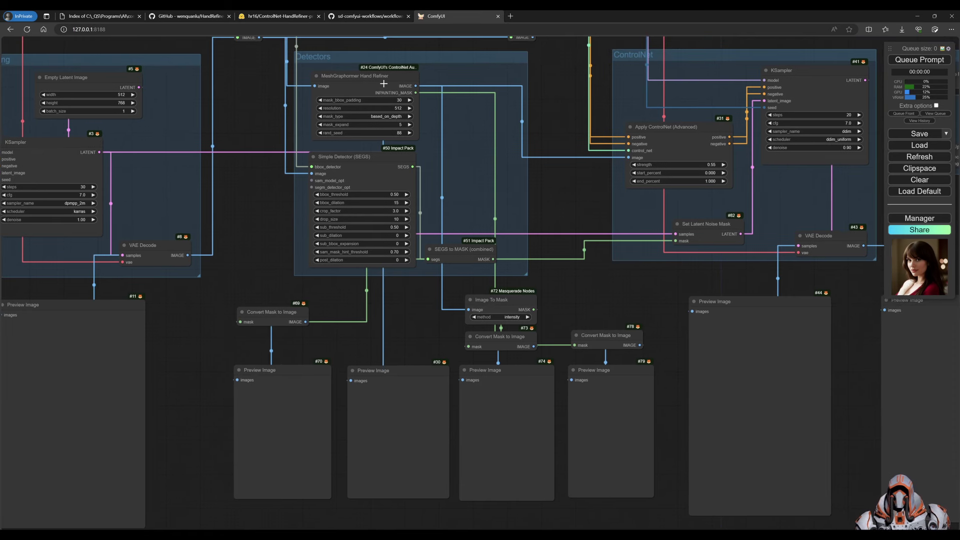
pyautogui.click(417, 143)
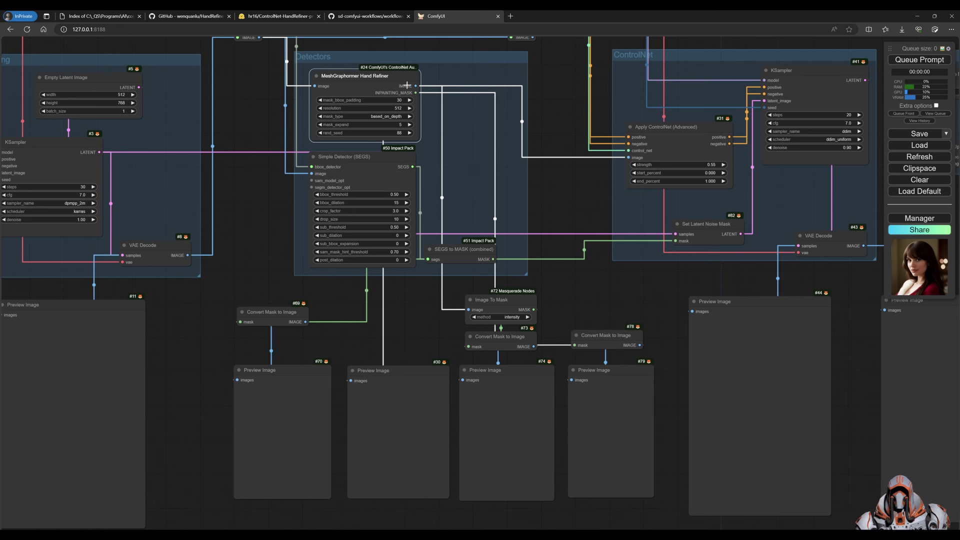
pyautogui.moveTo(410, 372); pyautogui.dragTo(409, 373)
pyautogui.click(504, 372)
pyautogui.moveTo(504, 372); pyautogui.dragTo(504, 372)
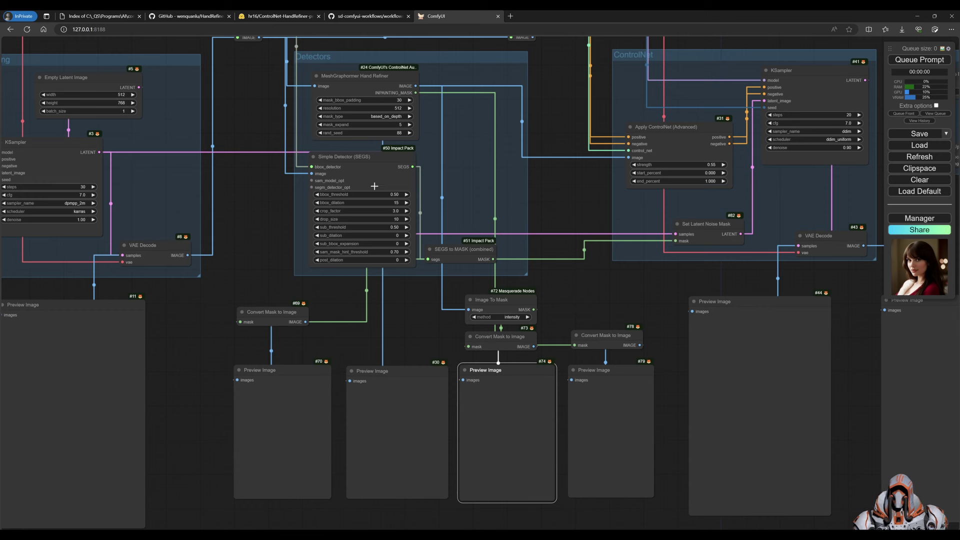
pyautogui.click(371, 76)
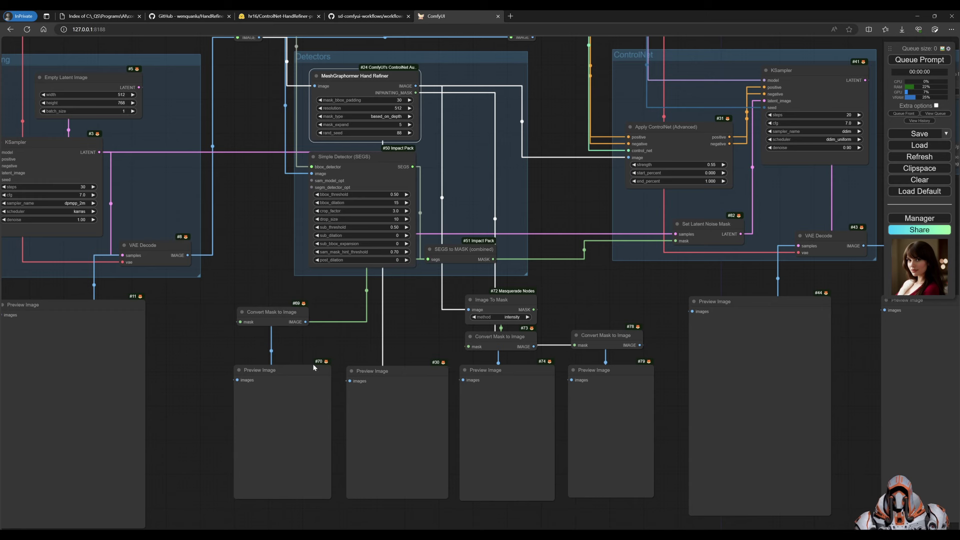
# - Nudge Preview Image #70 into place and pan right to the Upscaling group
pyautogui.moveTo(306, 370); pyautogui.dragTo(302, 370)
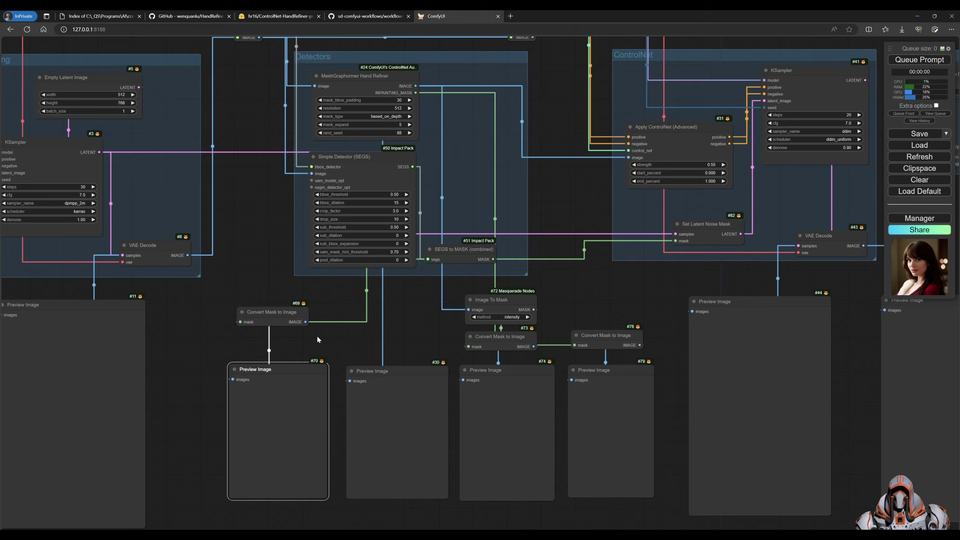
pyautogui.click(360, 160)
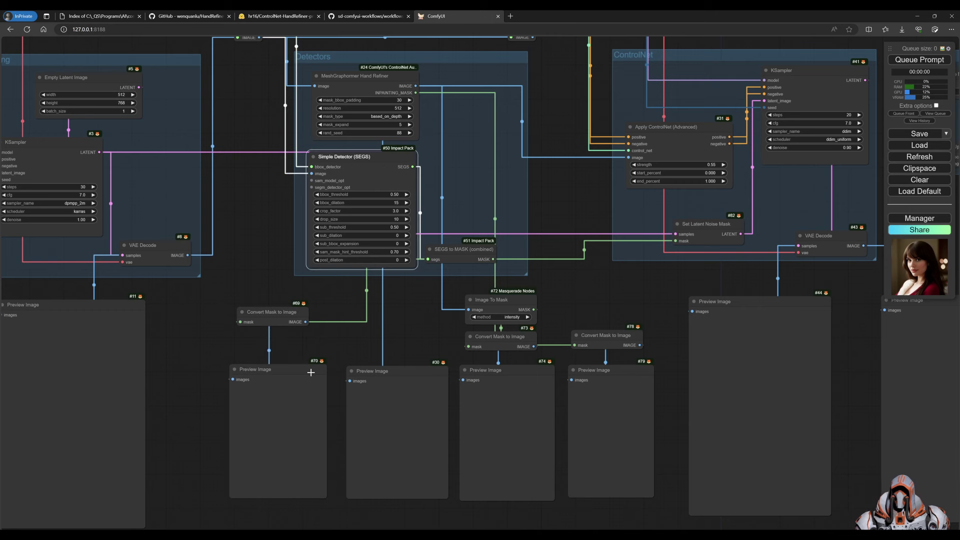
pyautogui.moveTo(427, 340); pyautogui.dragTo(402, 335)
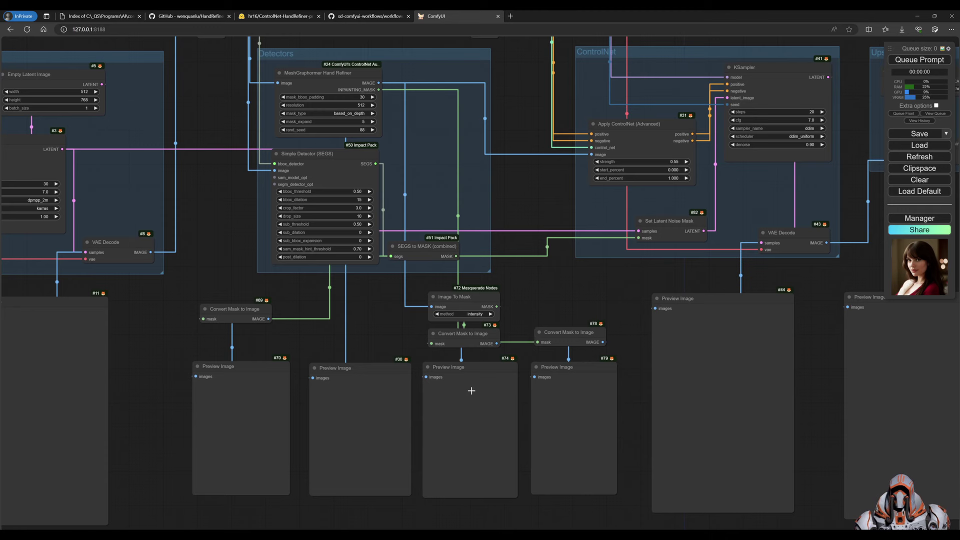
pyautogui.moveTo(592, 285); pyautogui.dragTo(393, 325)
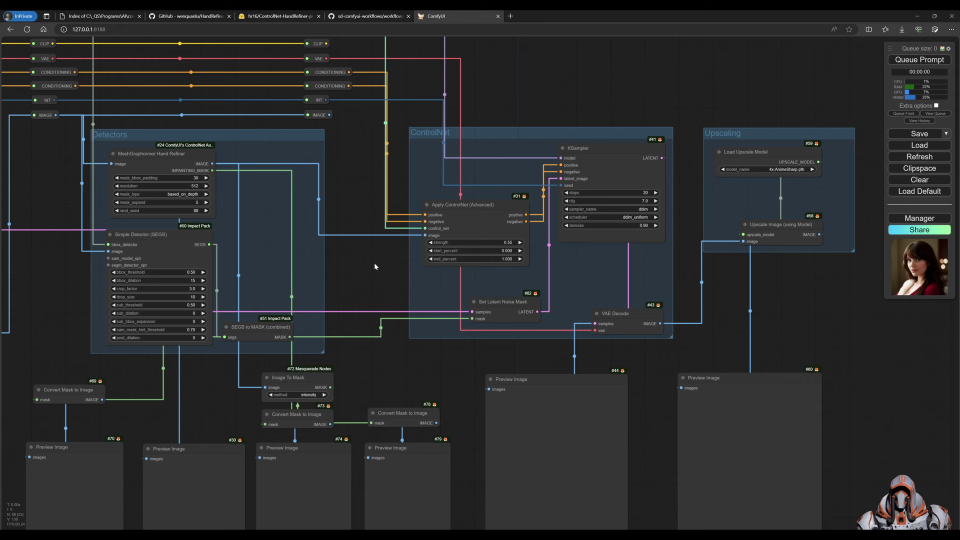
# - Trace the links of Apply ControlNet (Advanced) and Load ControlNet Model
pyautogui.click(475, 209)
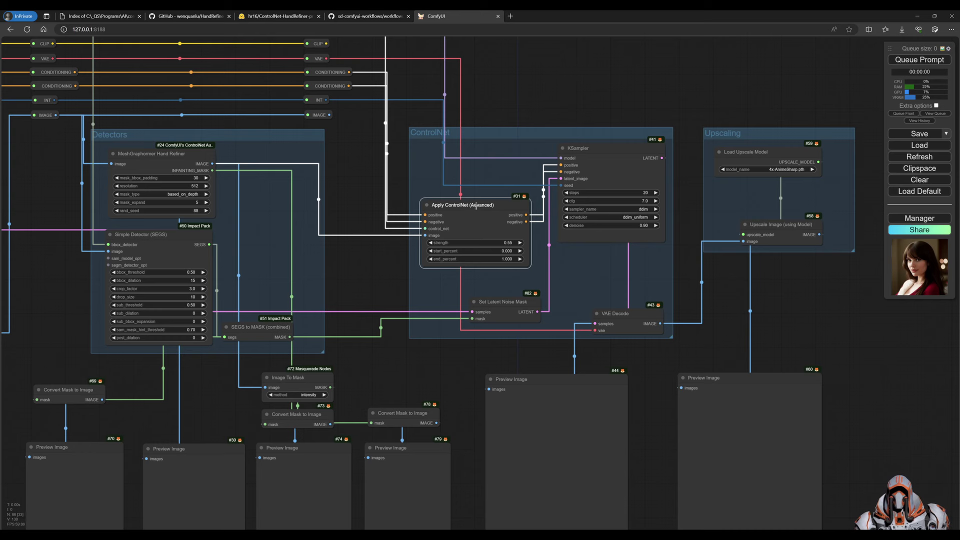
pyautogui.moveTo(368, 263); pyautogui.dragTo(374, 292)
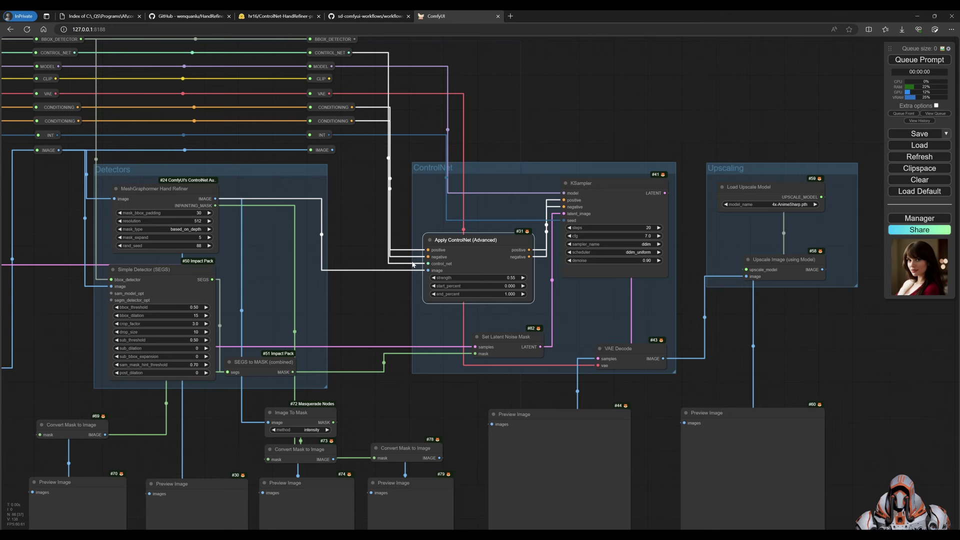
pyautogui.moveTo(410, 281); pyautogui.dragTo(388, 275)
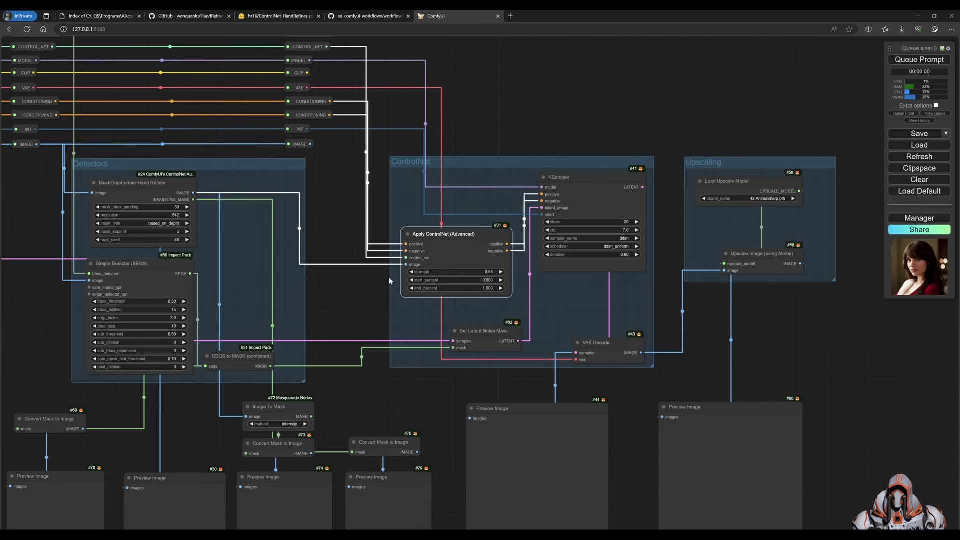
pyautogui.hscroll(-3, 385, 290)
pyautogui.hscroll(-6, 260, 315)
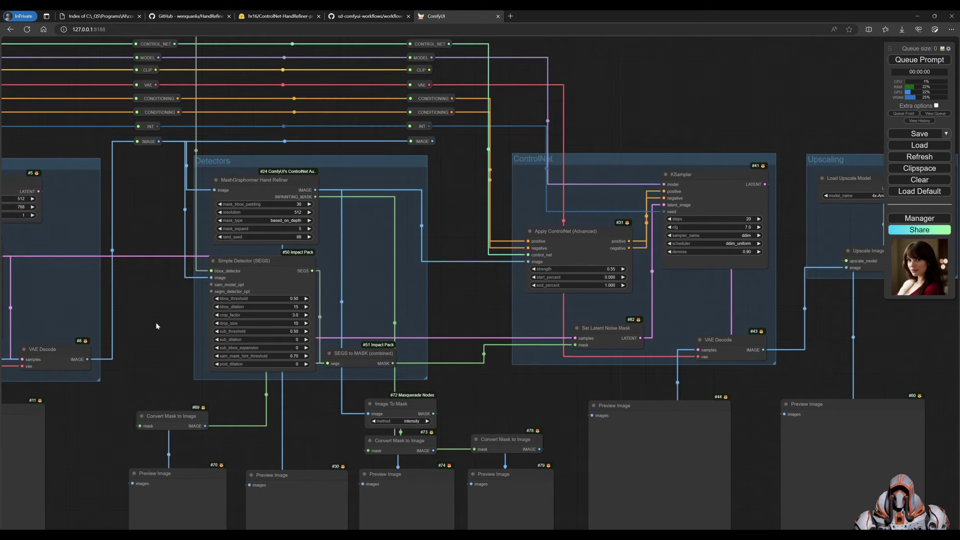
pyautogui.hscroll(-15, 86, 418)
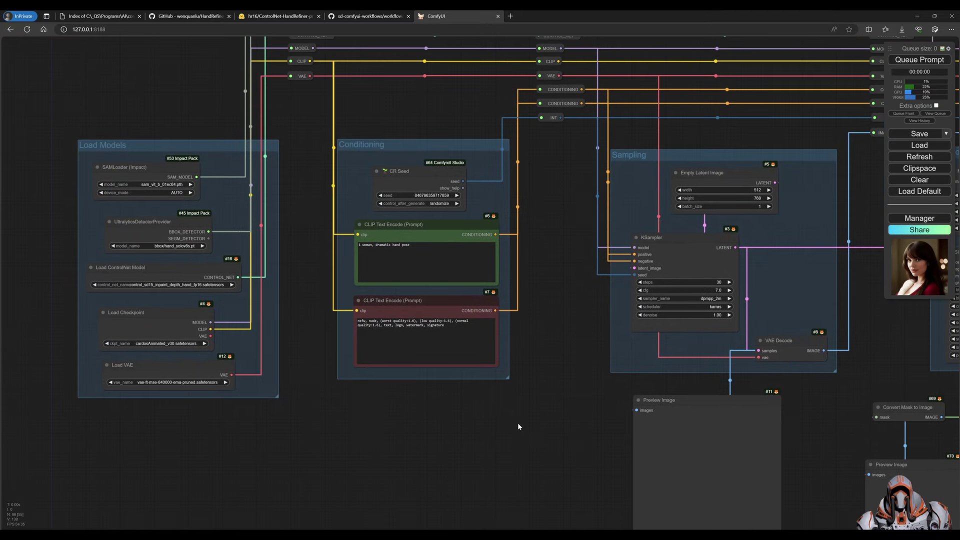
pyautogui.click(173, 267)
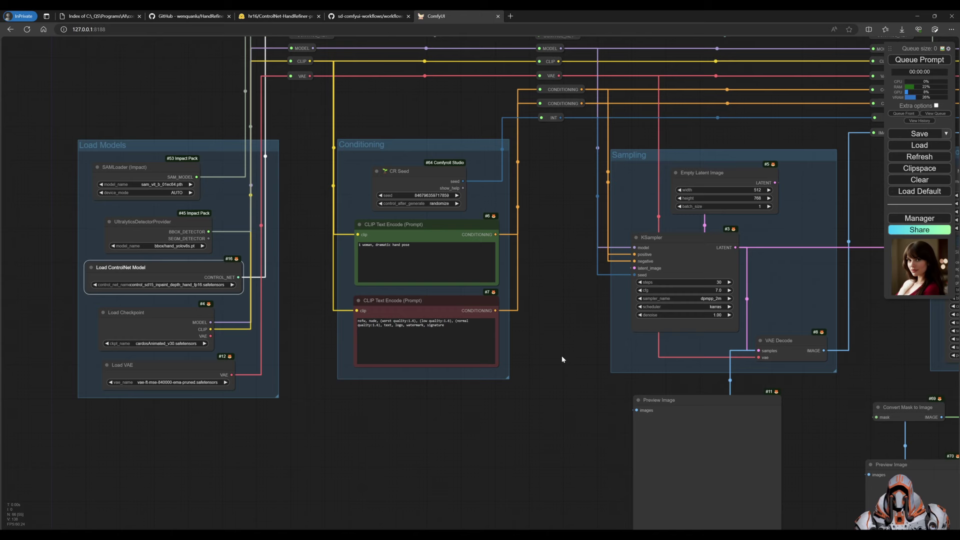
pyautogui.moveTo(571, 359); pyautogui.dragTo(339, 362)
pyautogui.moveTo(646, 221); pyautogui.dragTo(350, 225)
pyautogui.moveTo(659, 226); pyautogui.dragTo(421, 221)
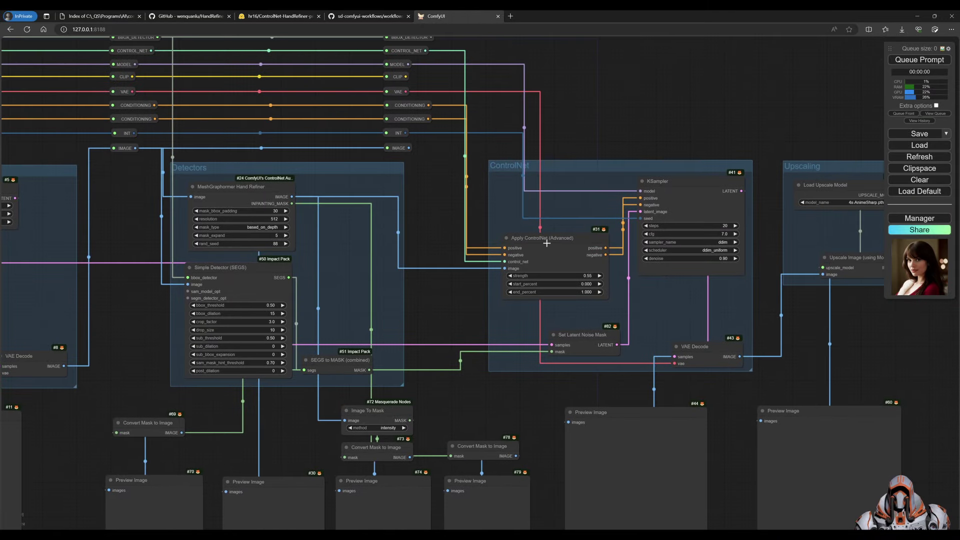
# - Check the KSampler's connections: 20 steps, cfg 7.0, ddim/ddim_uniform, denoise 0.90, strength 0.55
pyautogui.click(548, 244)
pyautogui.moveTo(554, 245); pyautogui.dragTo(374, 307)
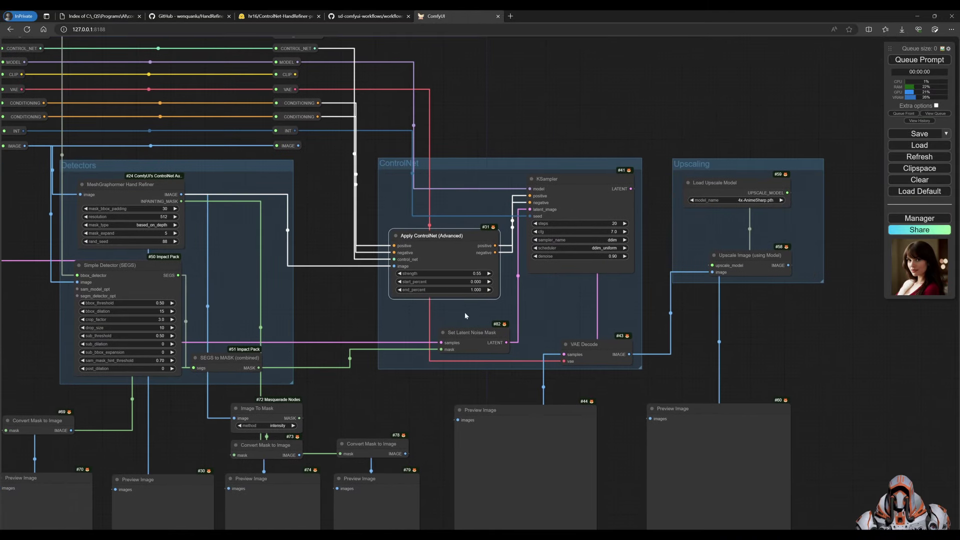
pyautogui.click(578, 181)
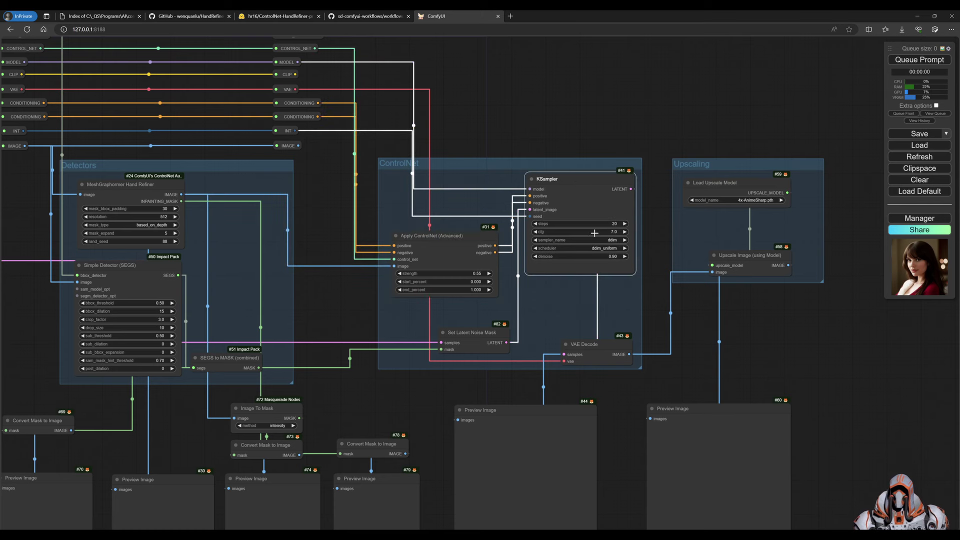
pyautogui.scroll(-3, 575, 387)
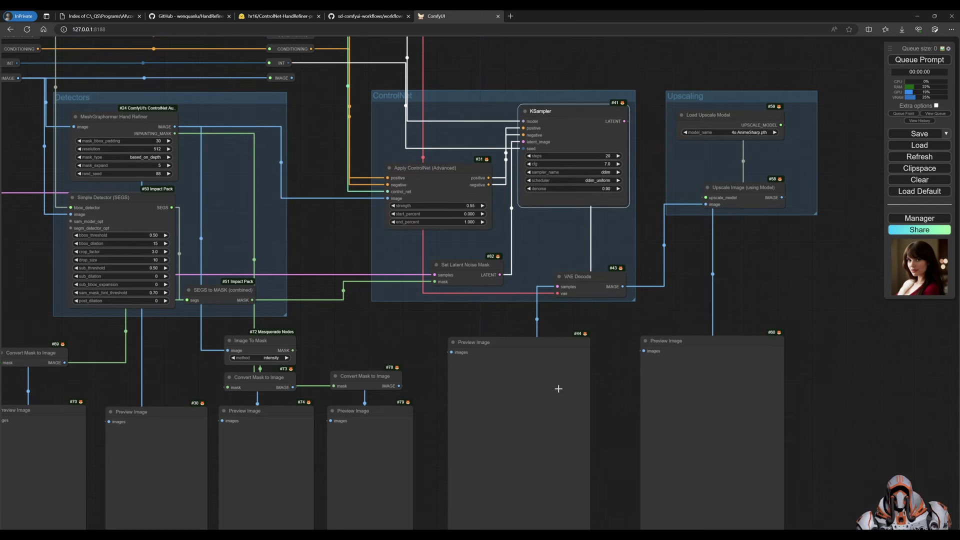
pyautogui.moveTo(621, 324); pyautogui.dragTo(635, 363)
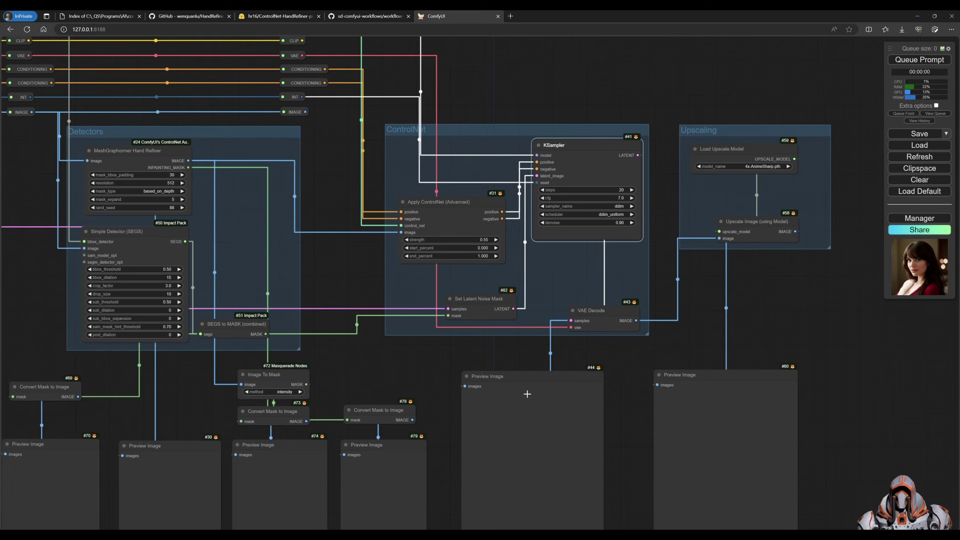
pyautogui.scroll(-3, 598, 344)
pyautogui.hscroll(6, 599, 344)
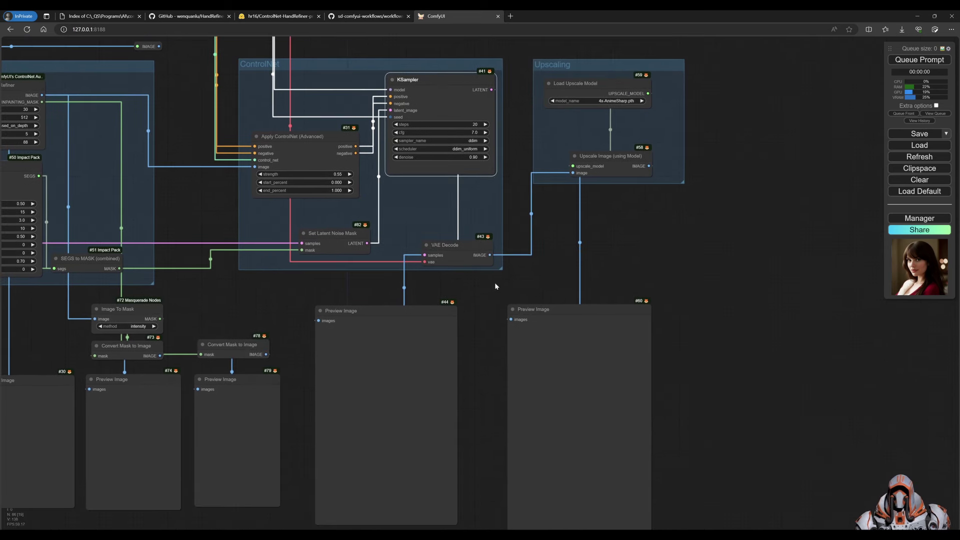
pyautogui.hscroll(-5, 622, 279)
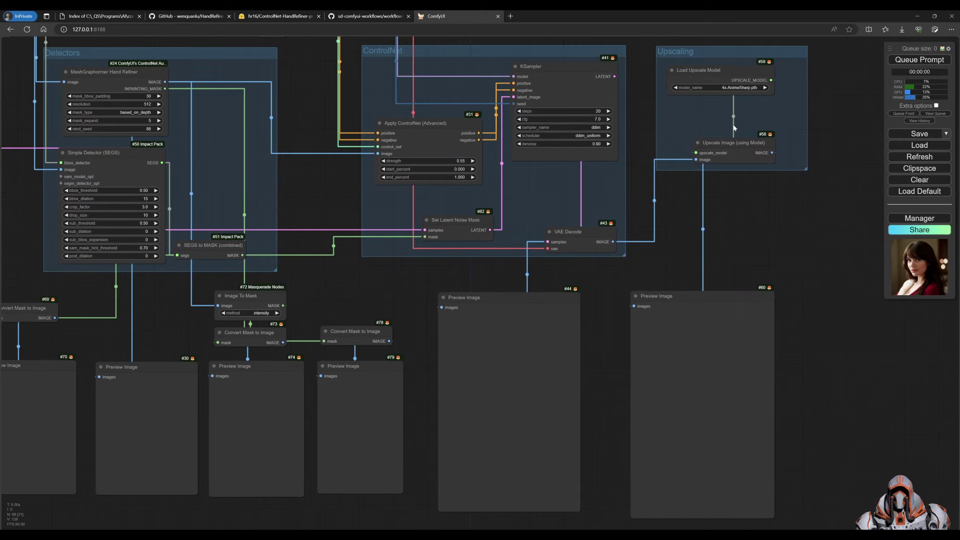
# - Select 4x-UltraSharp.pth as the upscale model and queue the workflow with Ctrl+Enter
pyautogui.click(725, 88)
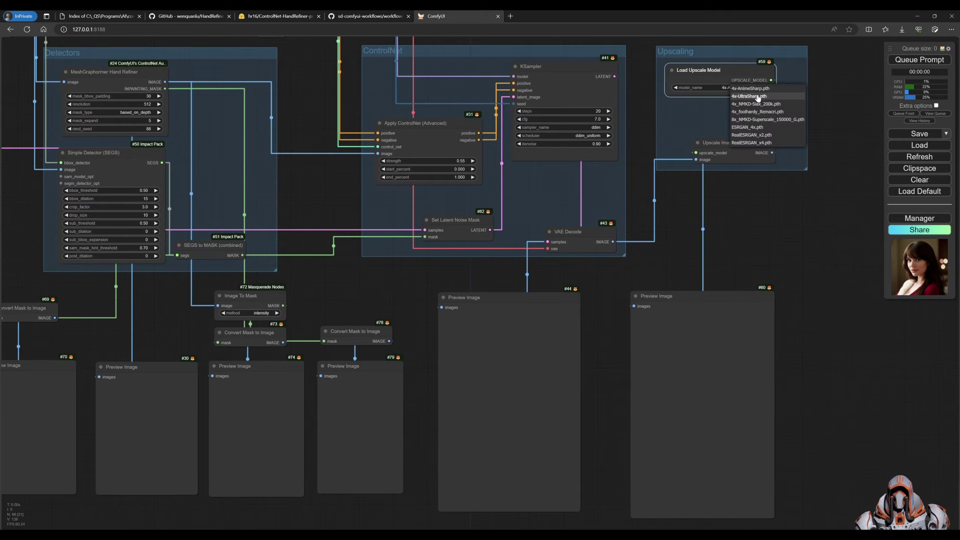
pyautogui.click(750, 95)
pyautogui.click(749, 164)
pyautogui.hotkey('ctrl', 'Return')
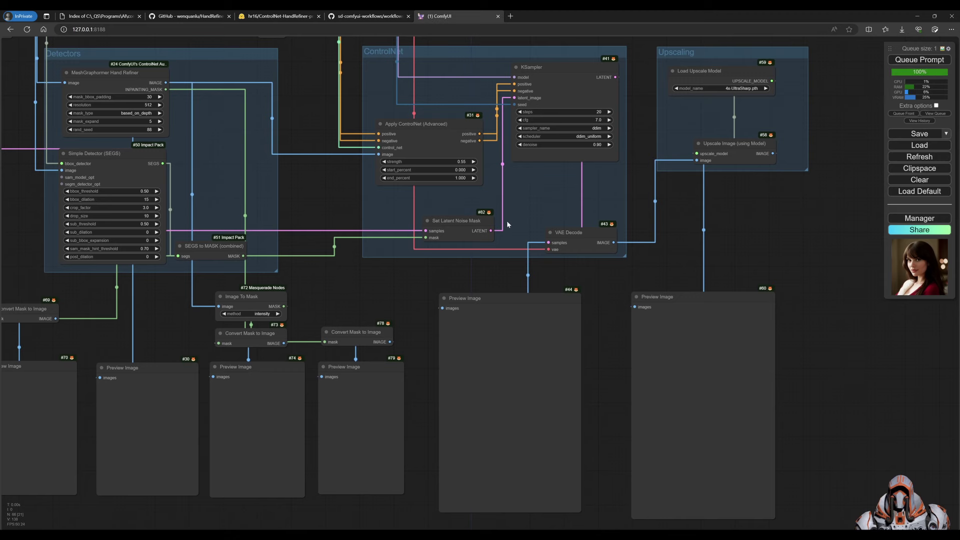
# - Follow the run from the KSampler to the refined and upscaled face previews
pyautogui.moveTo(356, 293); pyautogui.dragTo(590, 277)
pyautogui.moveTo(194, 278); pyautogui.dragTo(238, 277)
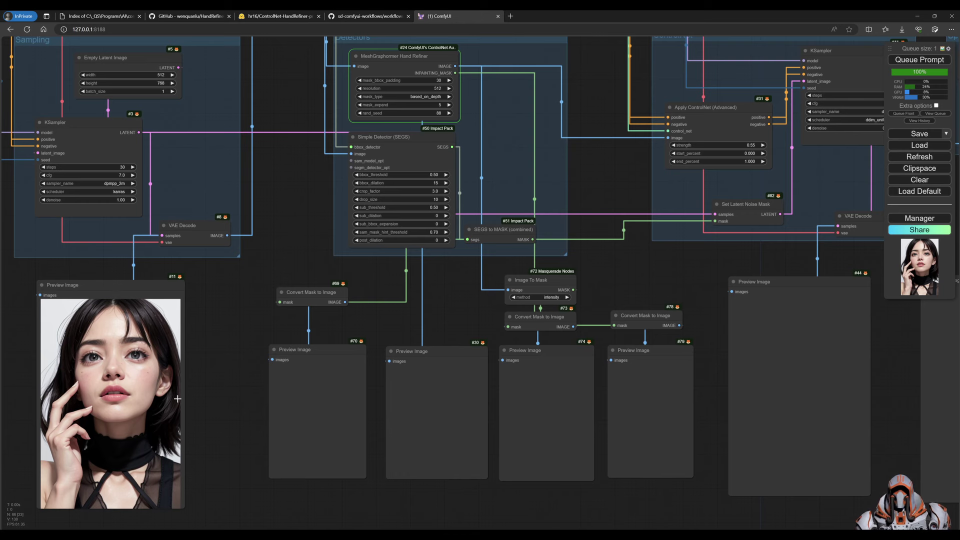
pyautogui.moveTo(251, 321); pyautogui.dragTo(136, 311)
pyautogui.moveTo(343, 295); pyautogui.dragTo(315, 312)
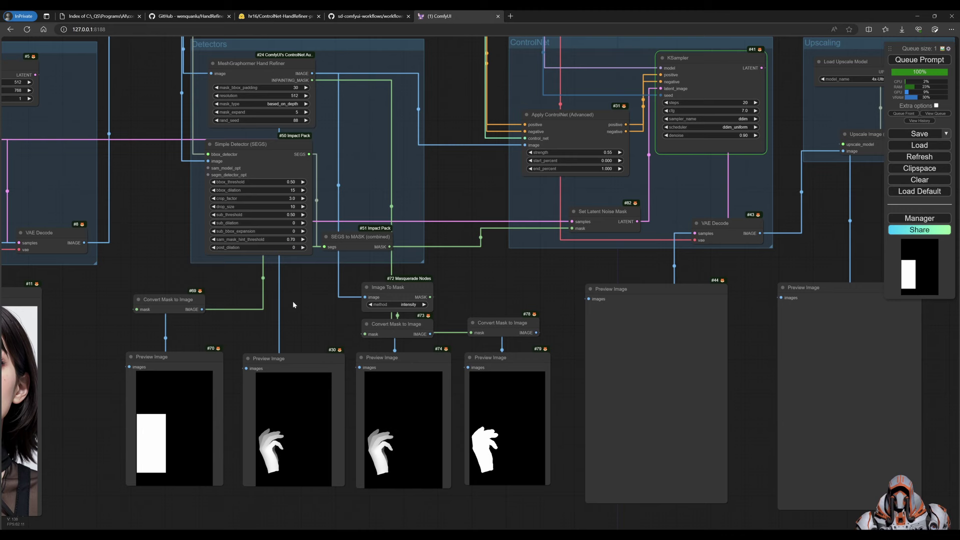
pyautogui.moveTo(317, 305); pyautogui.dragTo(286, 306)
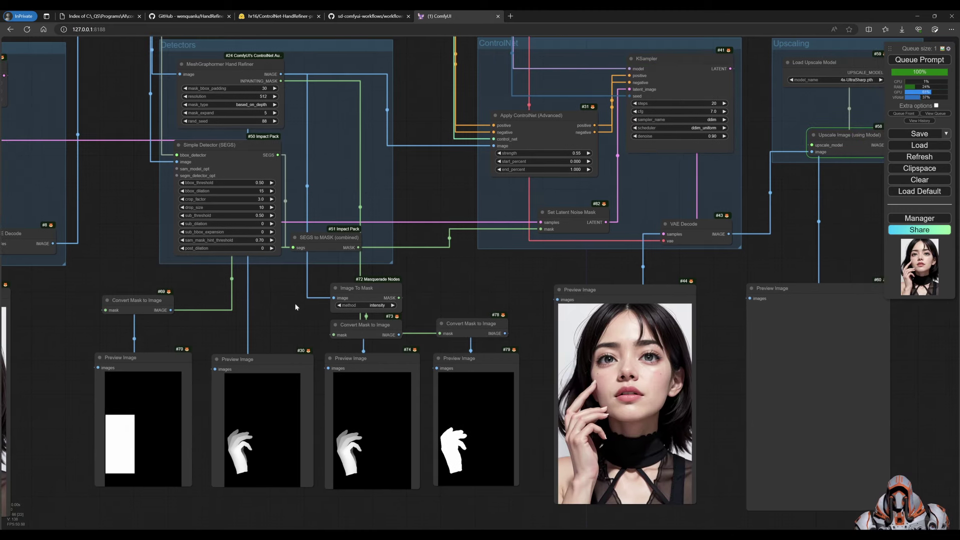
pyautogui.moveTo(487, 283); pyautogui.dragTo(442, 265)
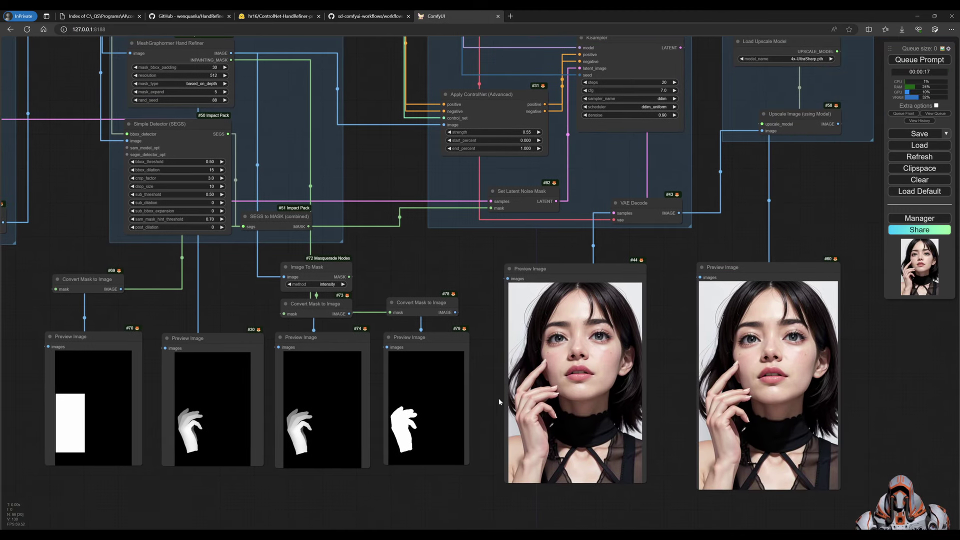
# - Frame all the result previews together, shifting Preview Image #44 slightly right
pyautogui.scroll(-1, 487, 437)
pyautogui.moveTo(388, 505); pyautogui.dragTo(551, 468)
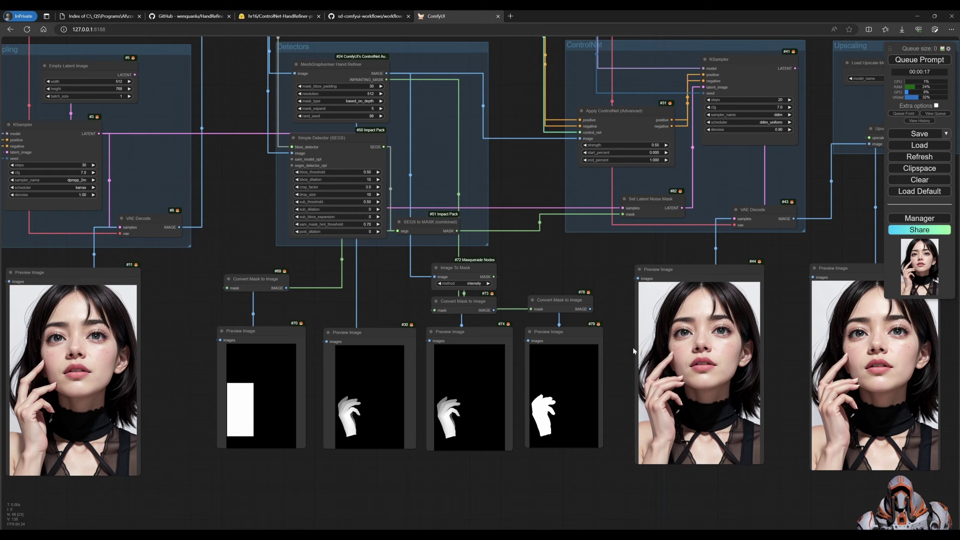
pyautogui.moveTo(632, 347); pyautogui.dragTo(603, 343)
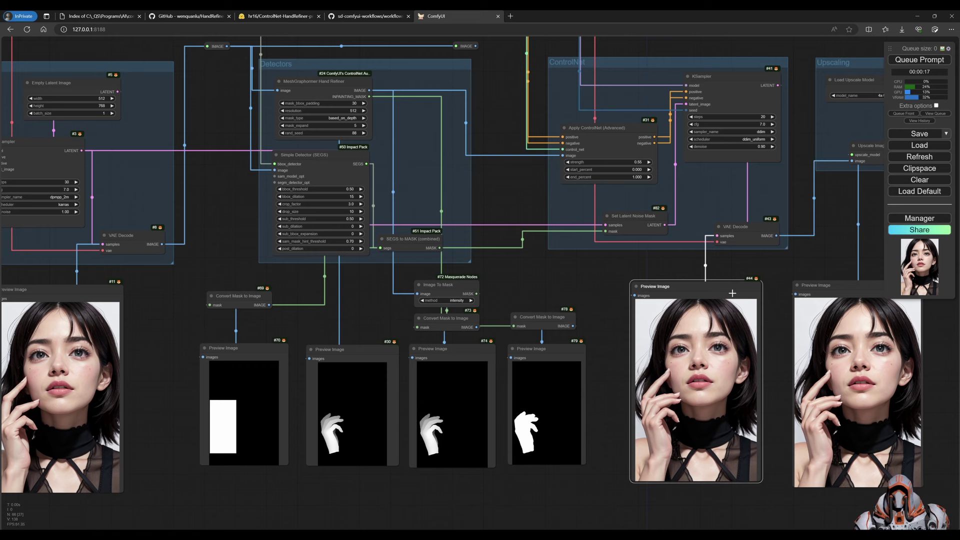
pyautogui.moveTo(777, 352); pyautogui.dragTo(766, 358)
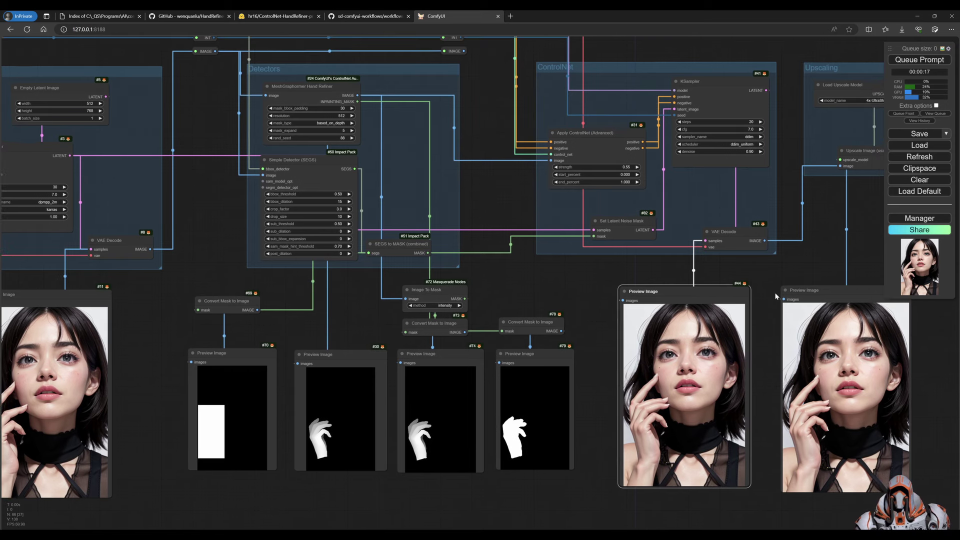
pyautogui.moveTo(785, 267); pyautogui.dragTo(728, 269)
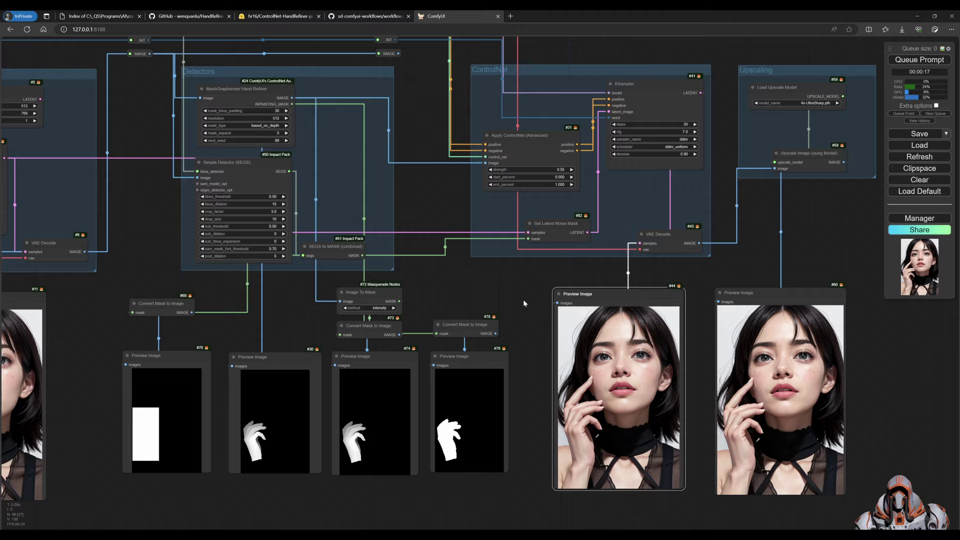
pyautogui.moveTo(541, 304); pyautogui.dragTo(593, 300)
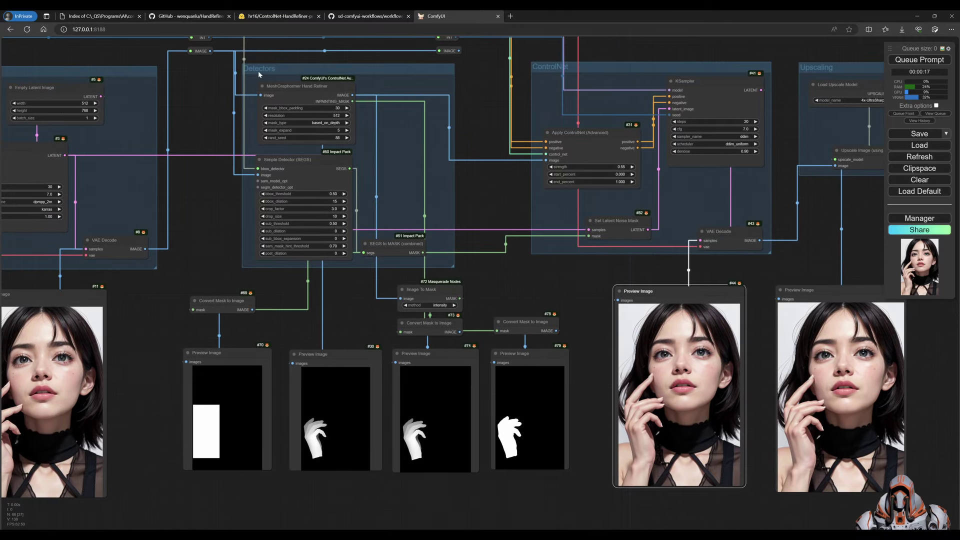
# - Inspect the Hand Refiner and depth preview, then connect INPAINTING_MASK to the noise mask input
pyautogui.click(310, 86)
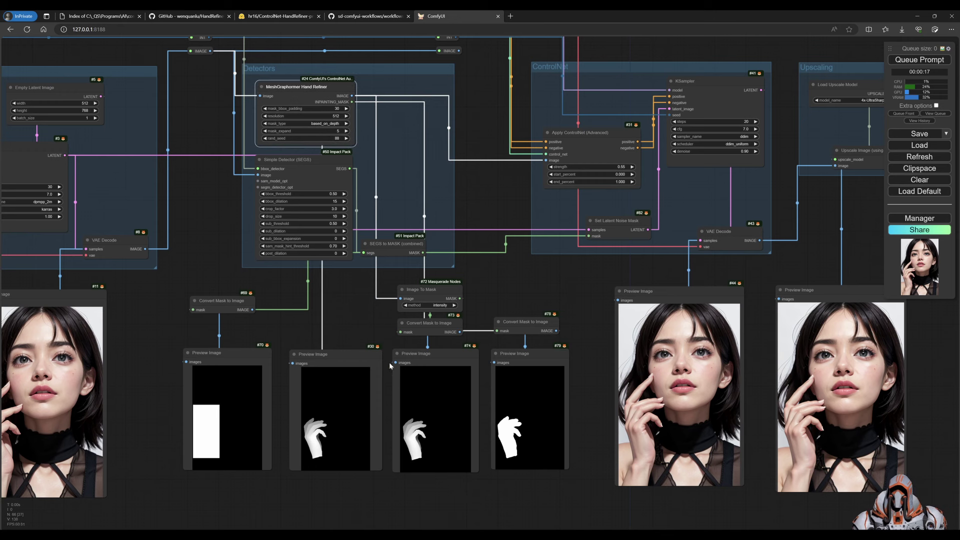
pyautogui.click(354, 356)
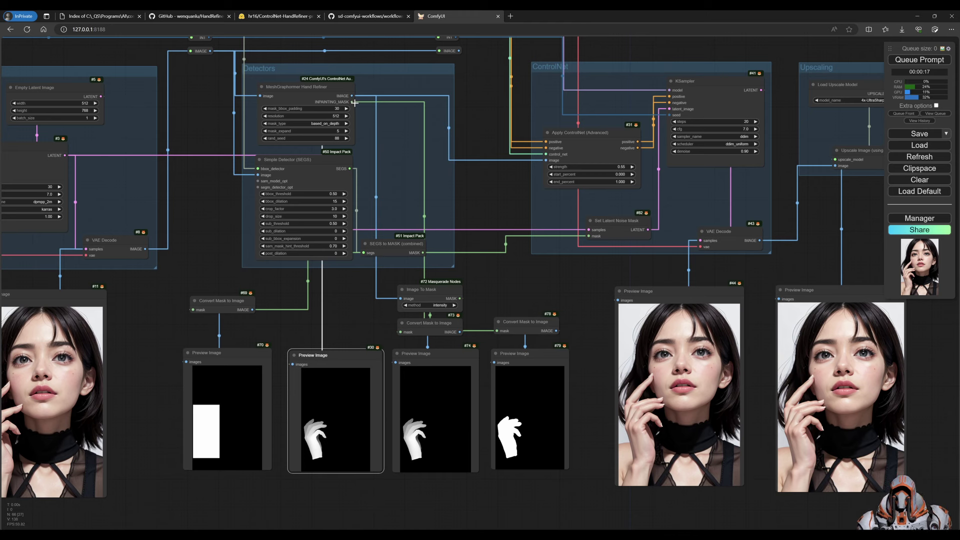
pyautogui.moveTo(532, 359); pyautogui.dragTo(536, 358)
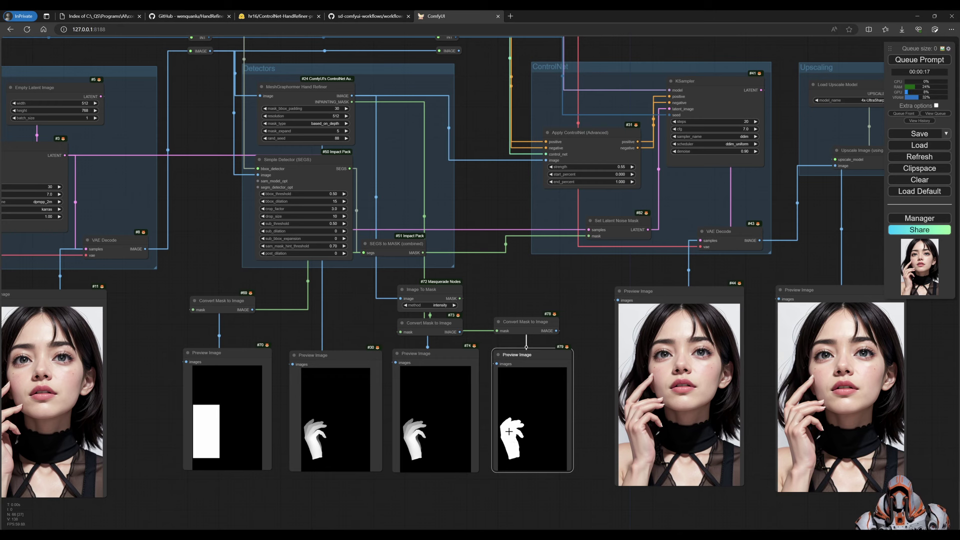
pyautogui.click(510, 290)
pyautogui.moveTo(353, 103); pyautogui.dragTo(515, 190)
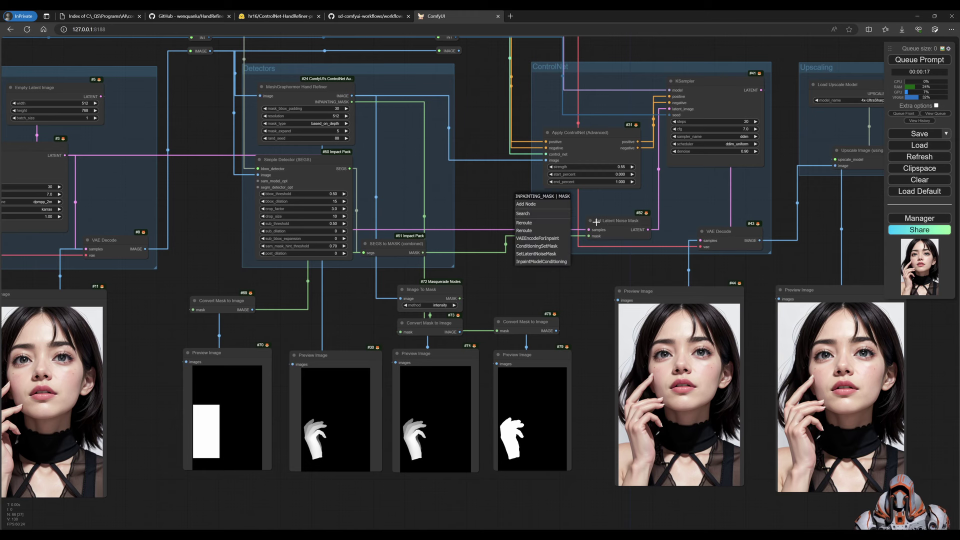
# - Review the Simple Detector (SEGS), MeshGraphormer Hand Refiner and Apply ControlNet (Advanced) nodes
pyautogui.click(298, 169)
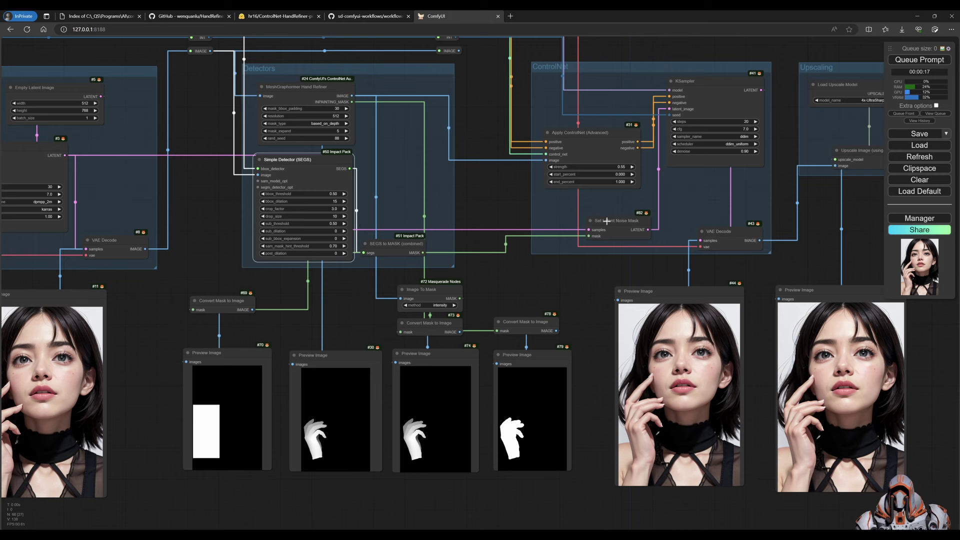
pyautogui.moveTo(615, 223); pyautogui.dragTo(618, 219)
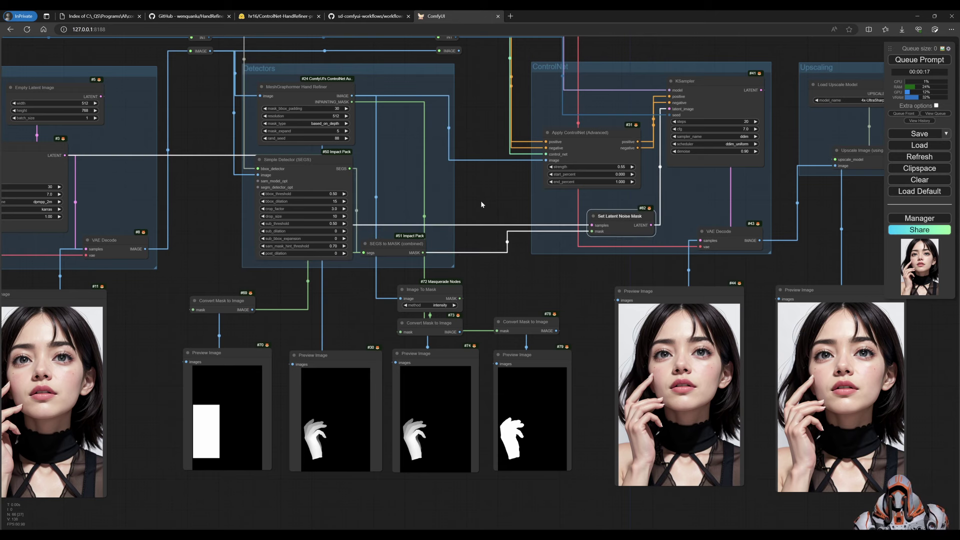
pyautogui.moveTo(481, 200); pyautogui.dragTo(480, 207)
pyautogui.click(300, 170)
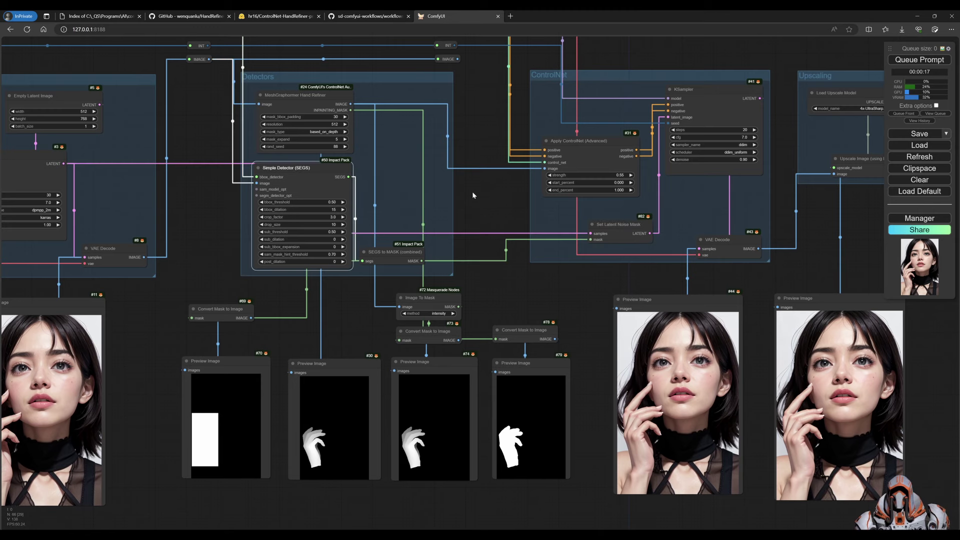
pyautogui.moveTo(472, 191); pyautogui.dragTo(514, 202)
pyautogui.click(308, 101)
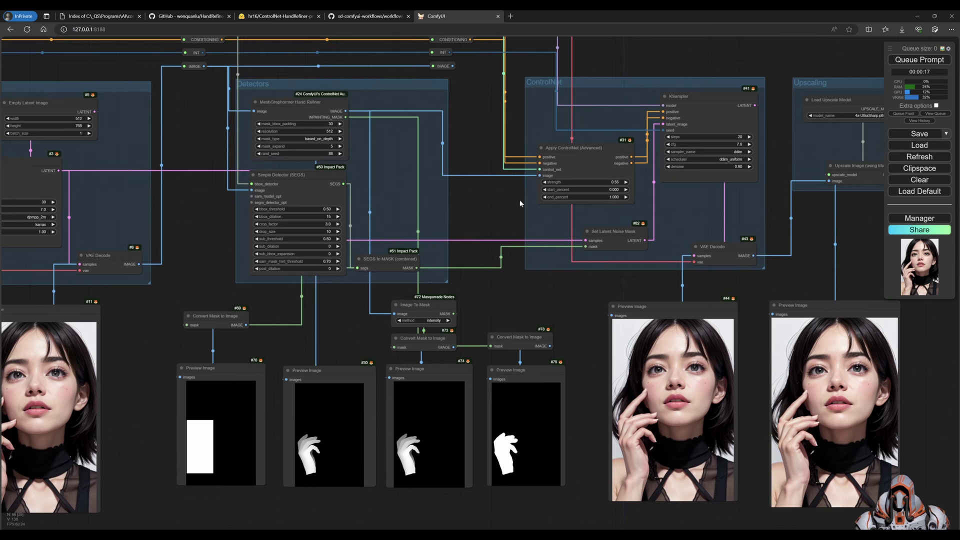
pyautogui.click(586, 148)
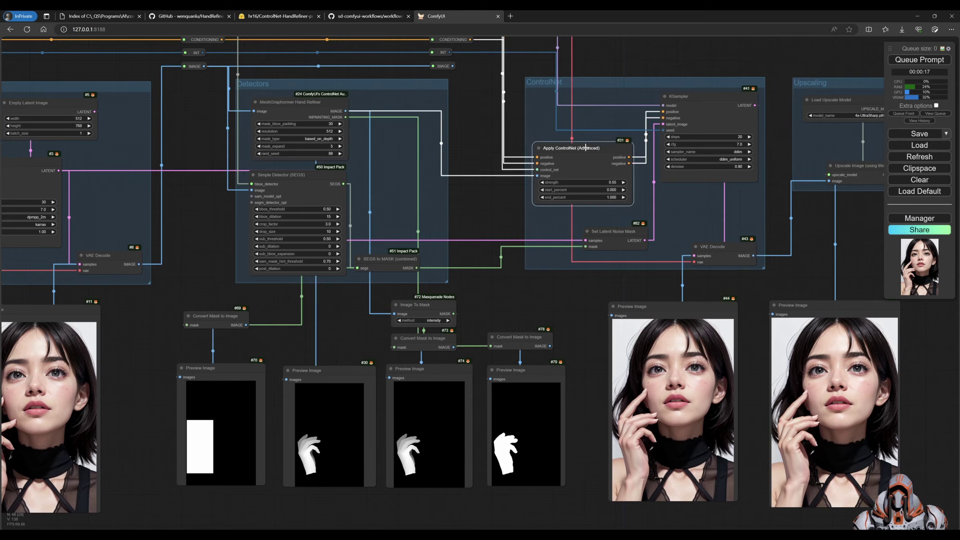
pyautogui.moveTo(586, 148); pyautogui.dragTo(588, 148)
pyautogui.moveTo(499, 201); pyautogui.dragTo(485, 200)
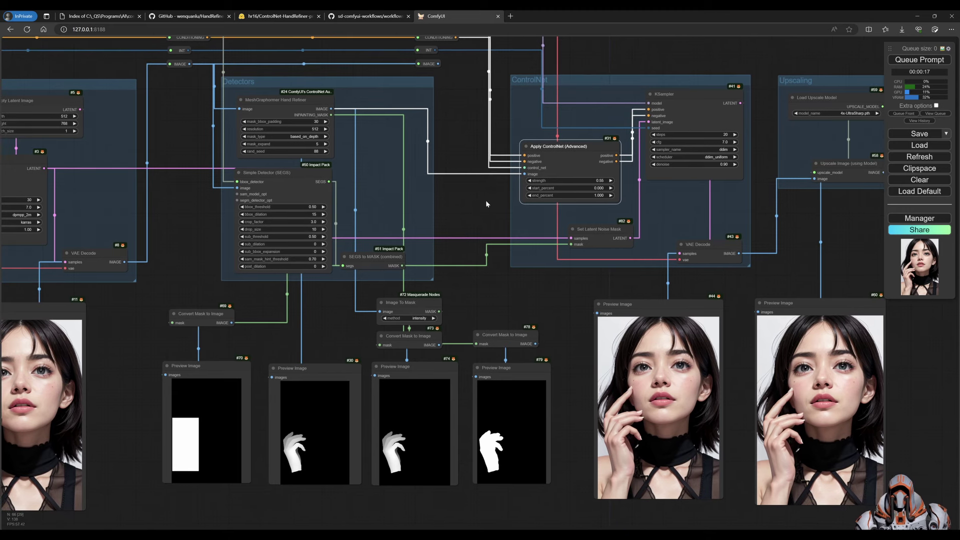
pyautogui.click(518, 301)
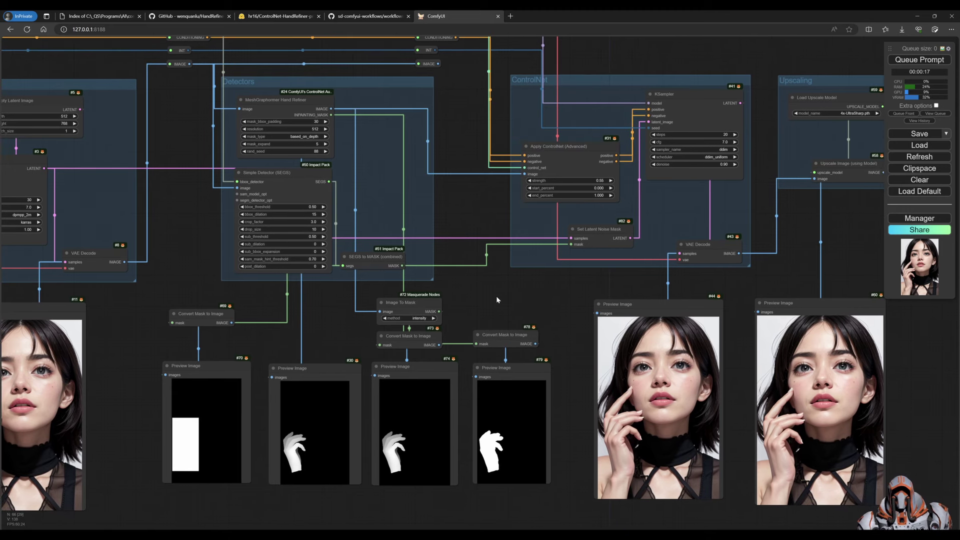
# - Nudge the SEGS to MASK node and queue a fresh run of the workflow
pyautogui.moveTo(514, 299); pyautogui.dragTo(519, 297)
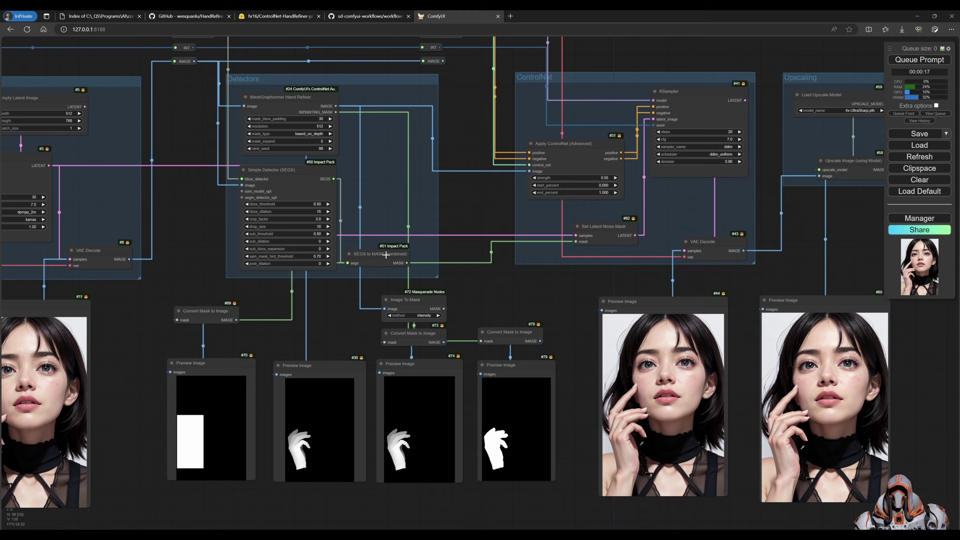
pyautogui.moveTo(384, 253); pyautogui.dragTo(390, 251)
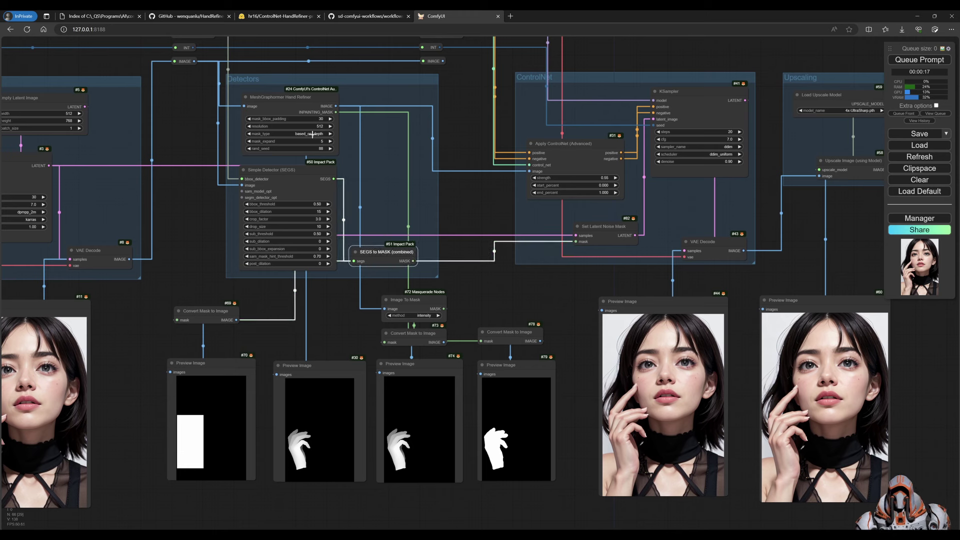
pyautogui.click(308, 171)
pyautogui.click(308, 100)
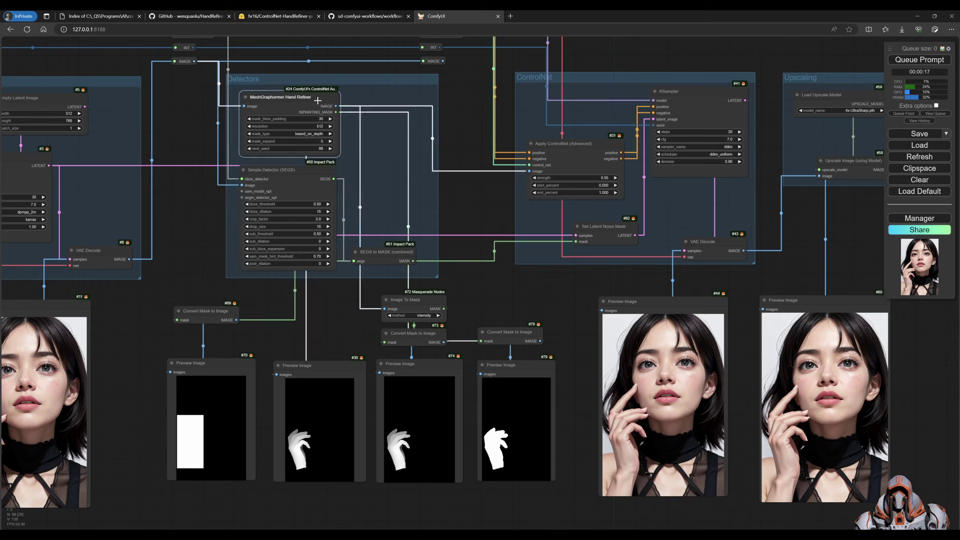
pyautogui.click(919, 60)
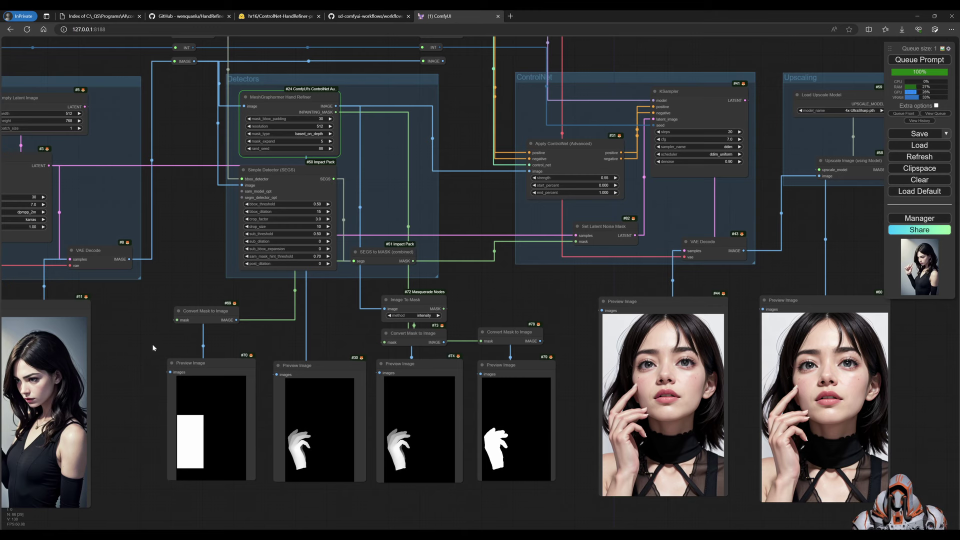
# - Bring the new base image and hand mask previews into view as the run finishes
pyautogui.moveTo(153, 348); pyautogui.dragTo(203, 339)
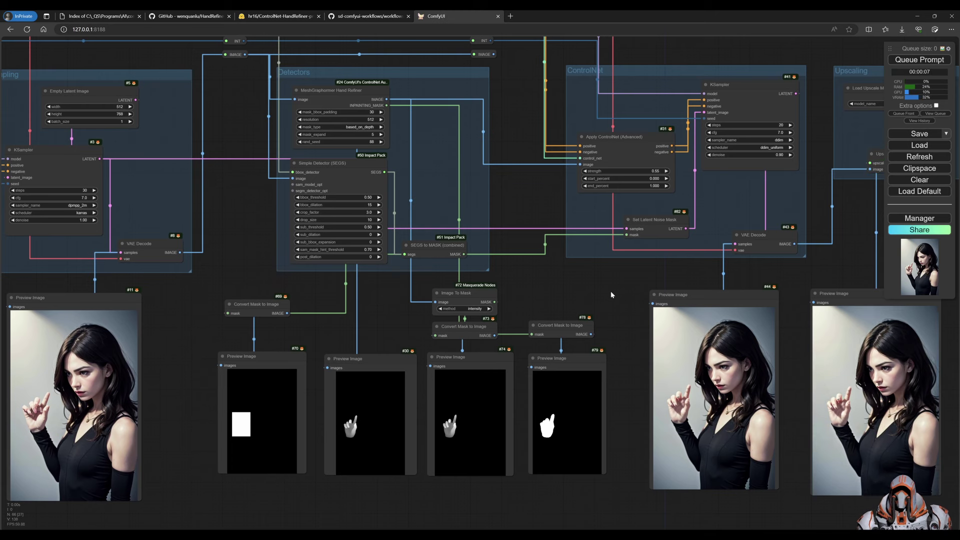
pyautogui.moveTo(610, 291); pyautogui.dragTo(608, 287)
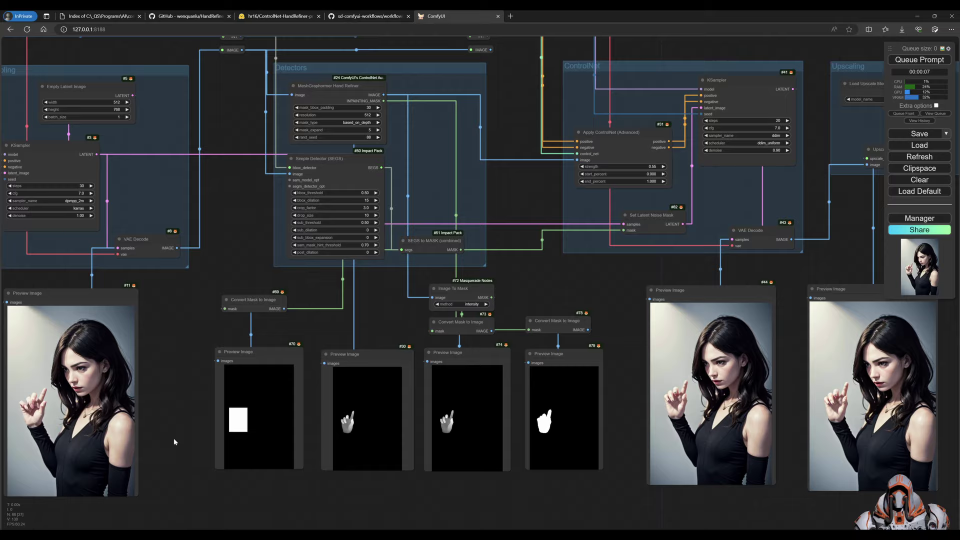
pyautogui.hscroll(-3, 213, 451)
pyautogui.scroll(3, 213, 451)
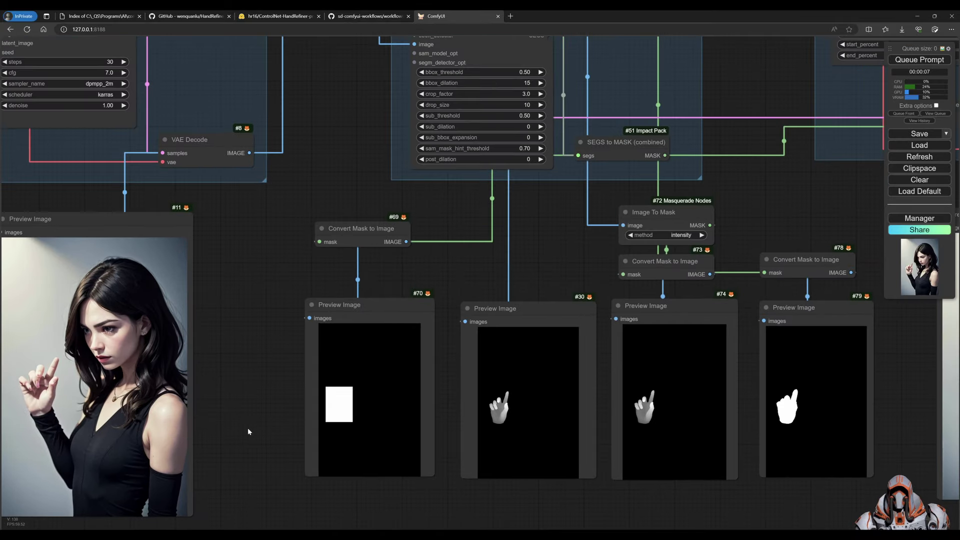
pyautogui.moveTo(247, 431); pyautogui.dragTo(293, 420)
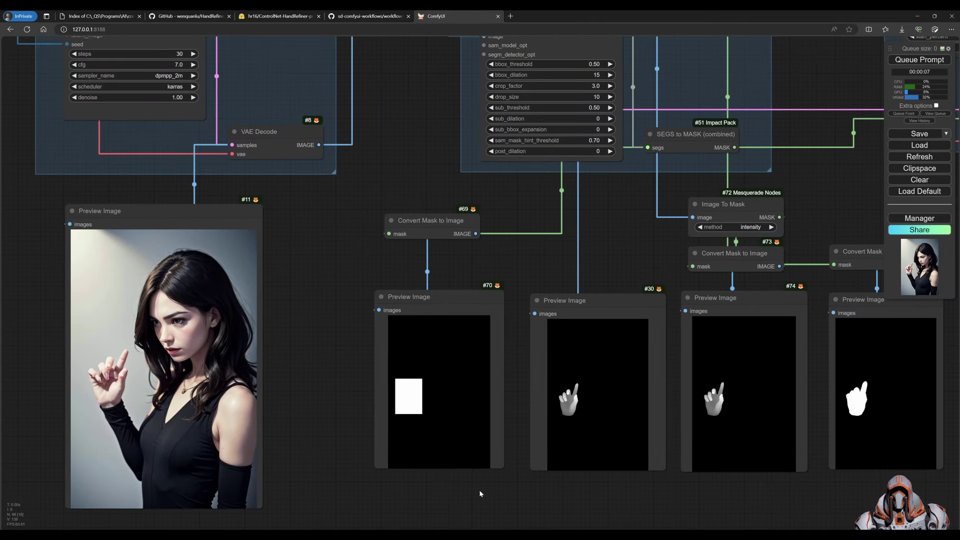
pyautogui.hscroll(8, 314, 415)
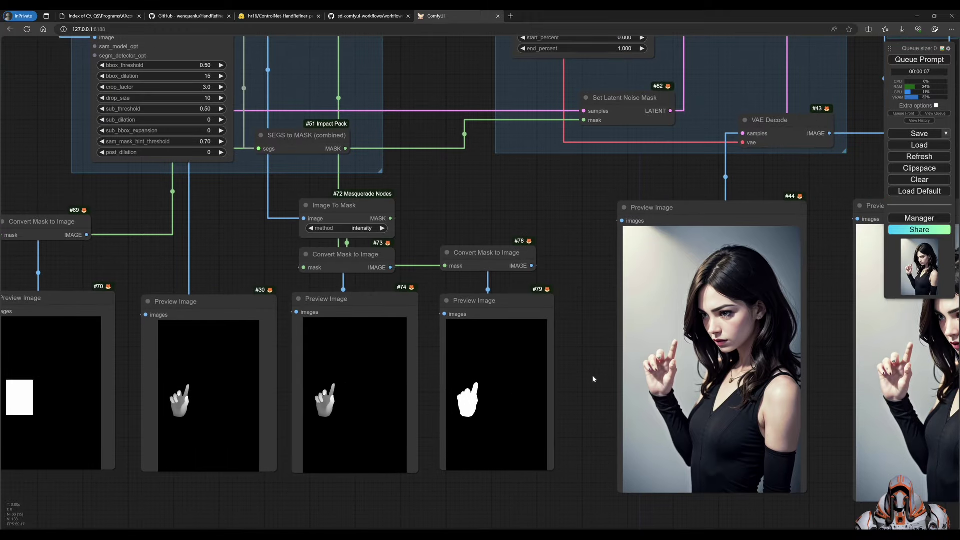
pyautogui.hscroll(5, 390, 386)
pyautogui.scroll(1, 389, 386)
pyautogui.hscroll(1, 388, 386)
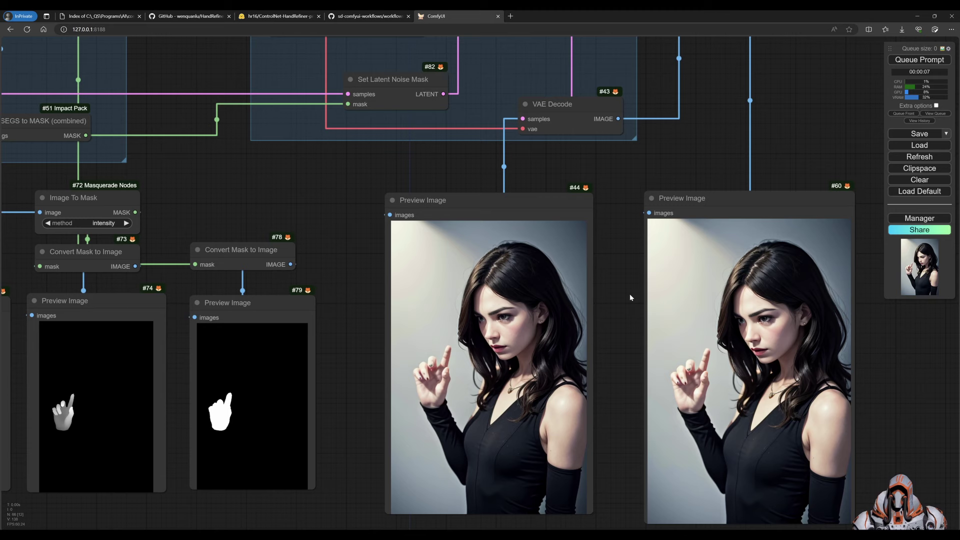
# - Zoom across the refined pass images, then switch to the workflow's GitHub page
pyautogui.scroll(1, 629, 294)
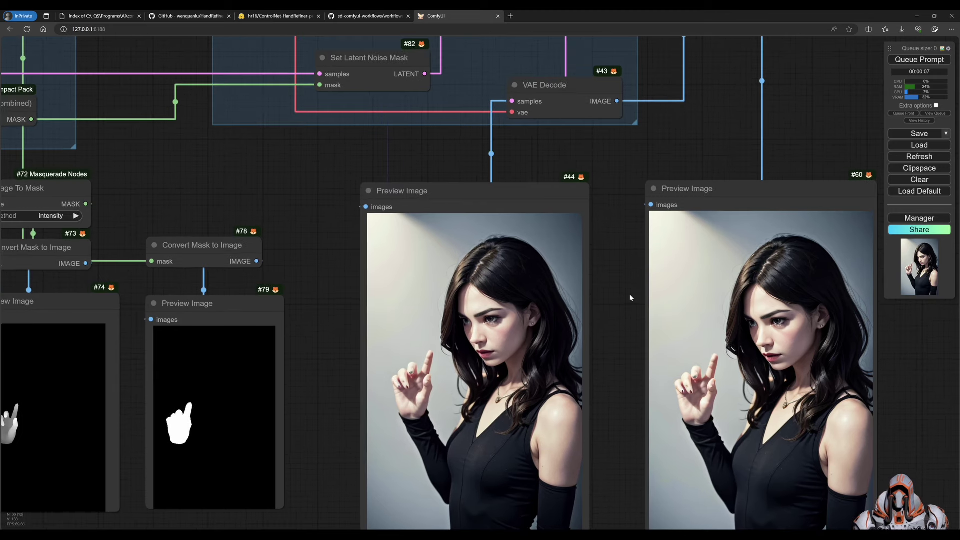
pyautogui.scroll(-1, 628, 325)
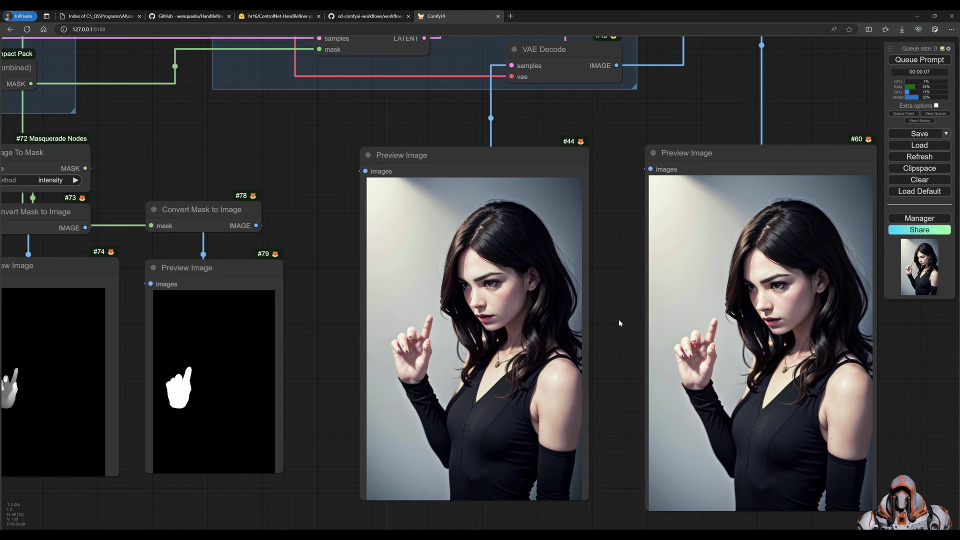
pyautogui.scroll(-4, 619, 323)
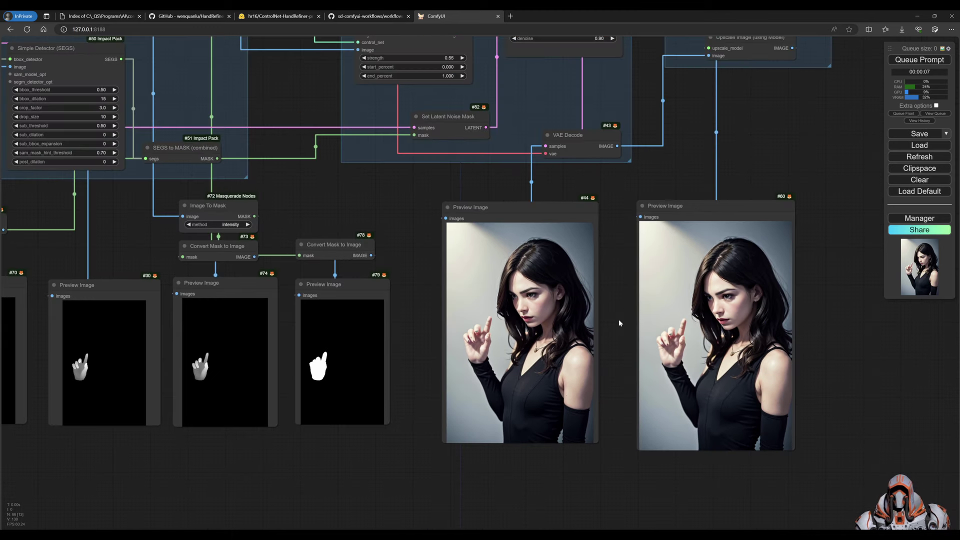
pyautogui.scroll(-1, 619, 319)
pyautogui.moveTo(413, 204); pyautogui.dragTo(493, 235)
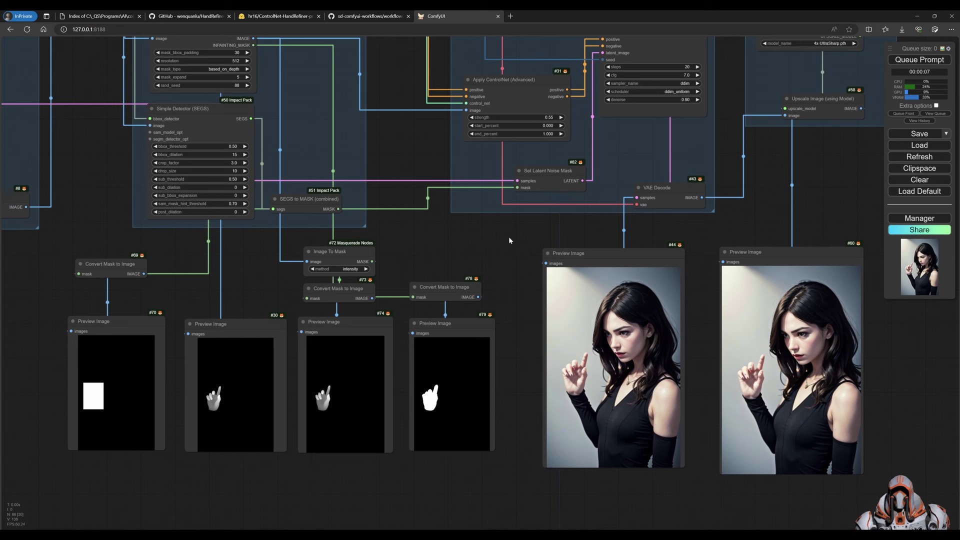
pyautogui.scroll(-1, 512, 241)
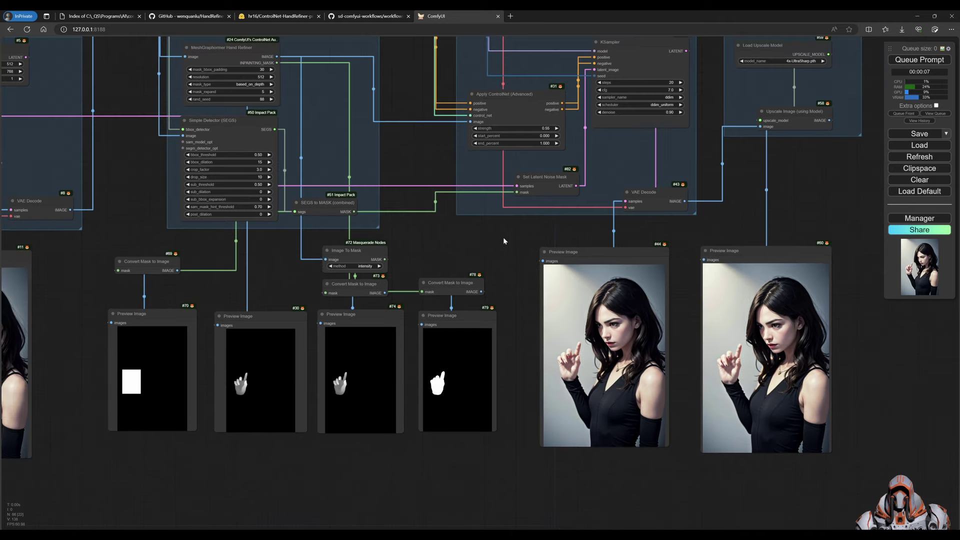
pyautogui.hotkey('ctrl', 'shift', 'Tab')
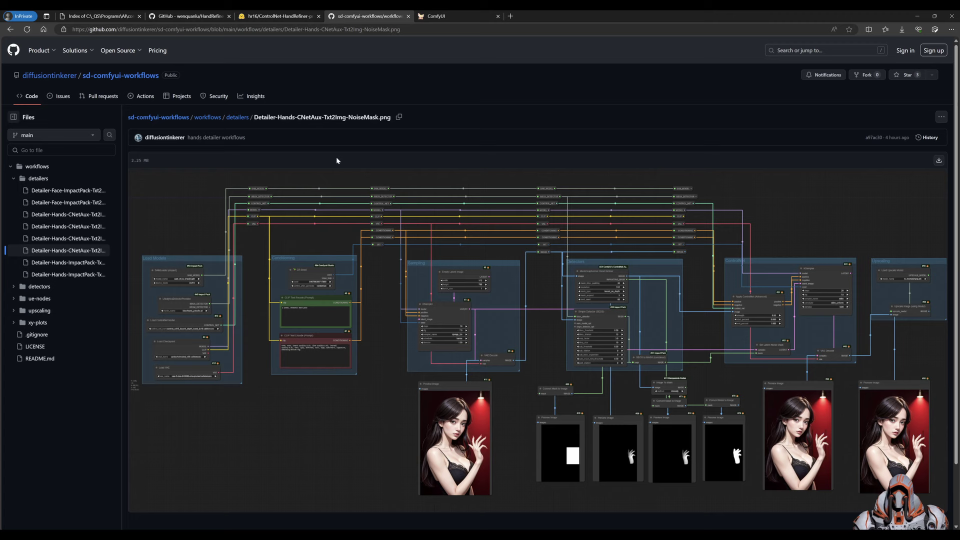
pyautogui.moveTo(348, 117); pyautogui.dragTo(378, 117)
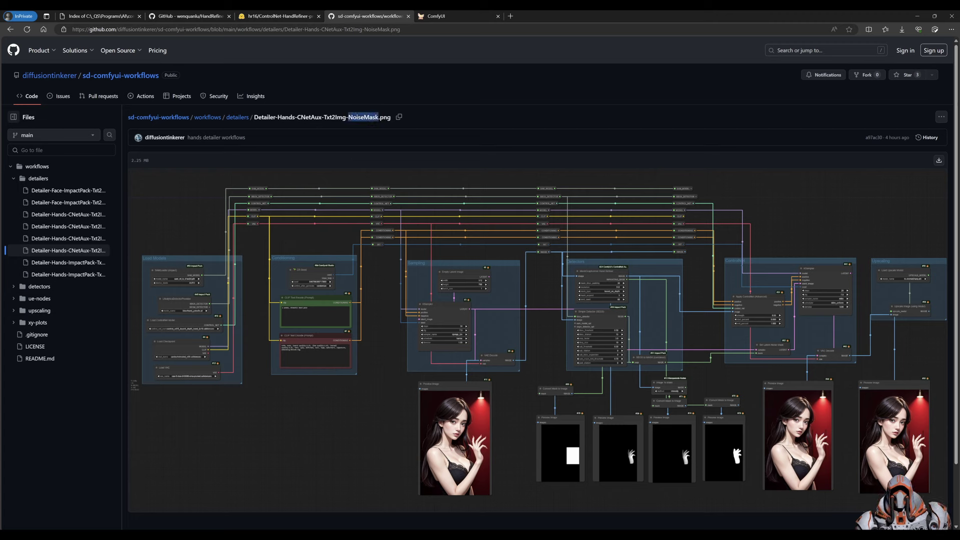
pyautogui.click(435, 16)
pyautogui.scroll(1, 541, 186)
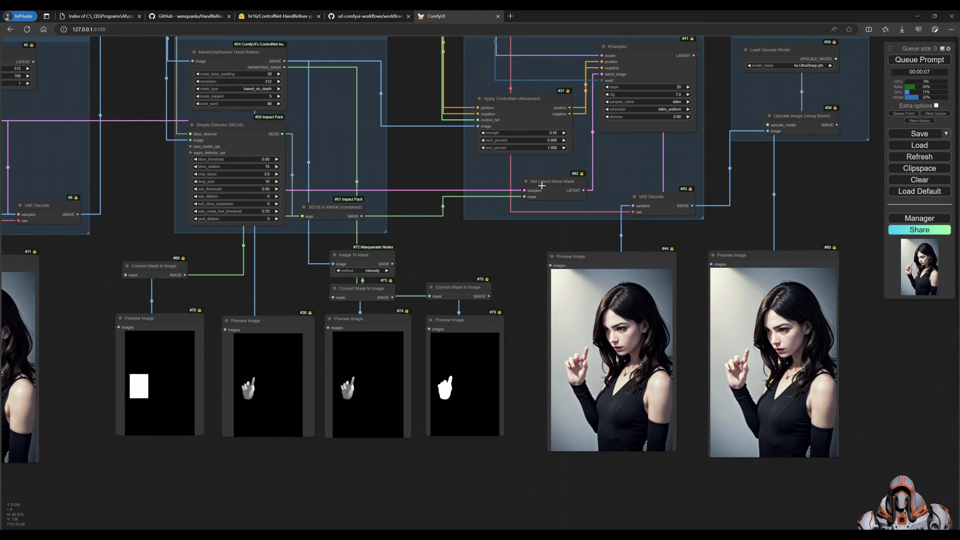
pyautogui.click(556, 181)
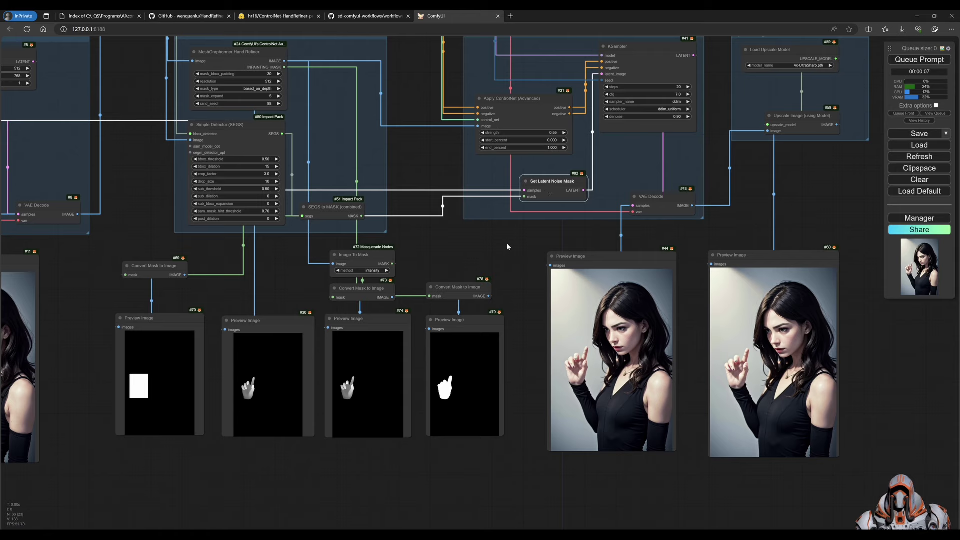
pyautogui.click(377, 21)
pyautogui.hotkey('alt', 'Left')
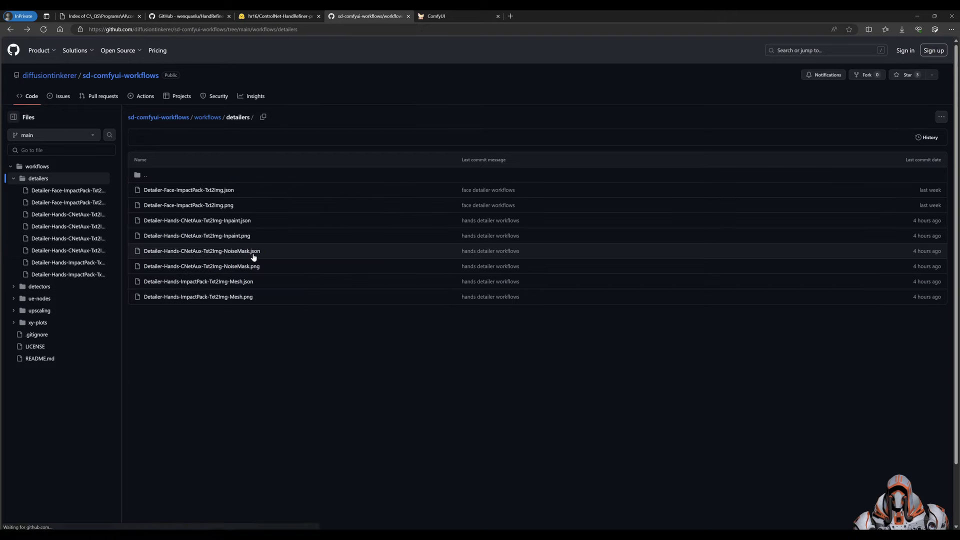
pyautogui.click(236, 238)
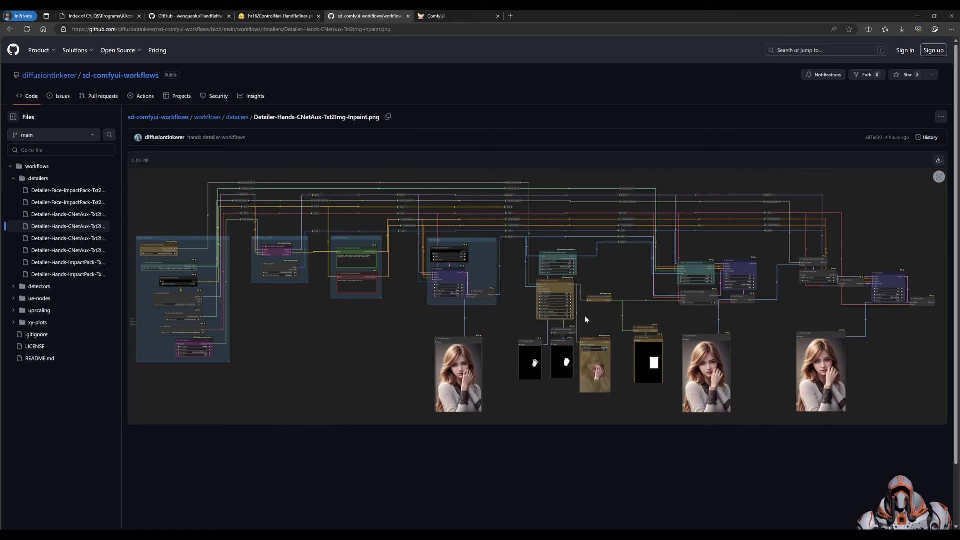
pyautogui.hotkey('alt', 'Left')
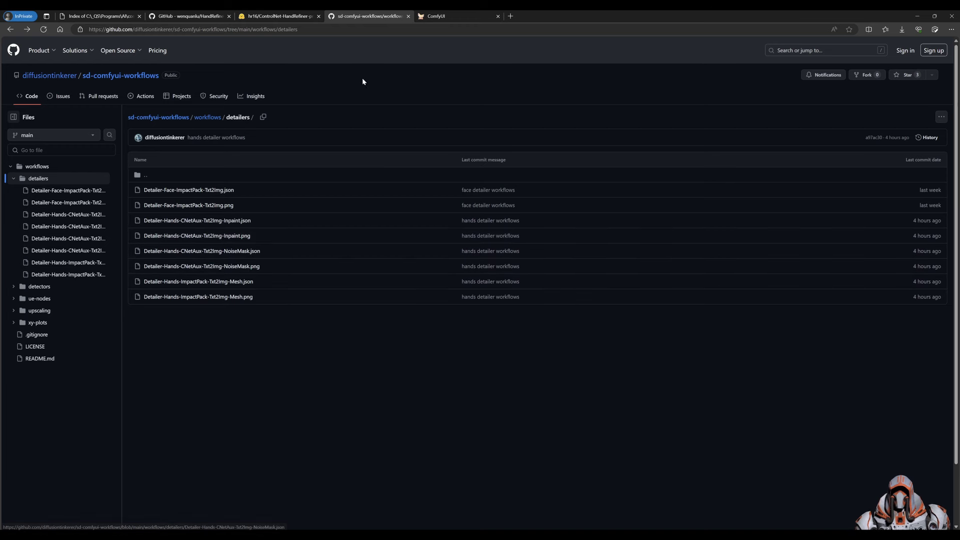
pyautogui.click(447, 16)
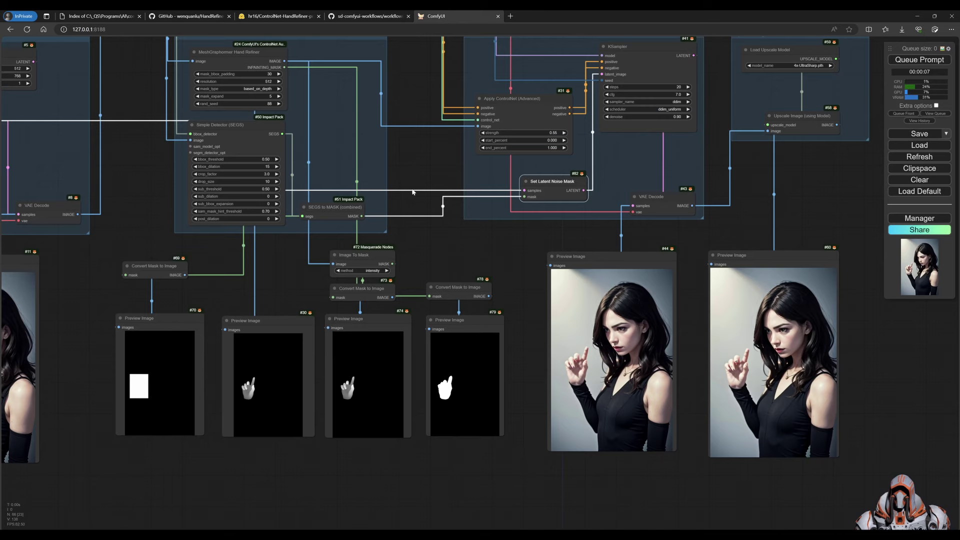
# - Pan across the Load Models and Conditioning groups toward Initial Sampling
pyautogui.click(436, 245)
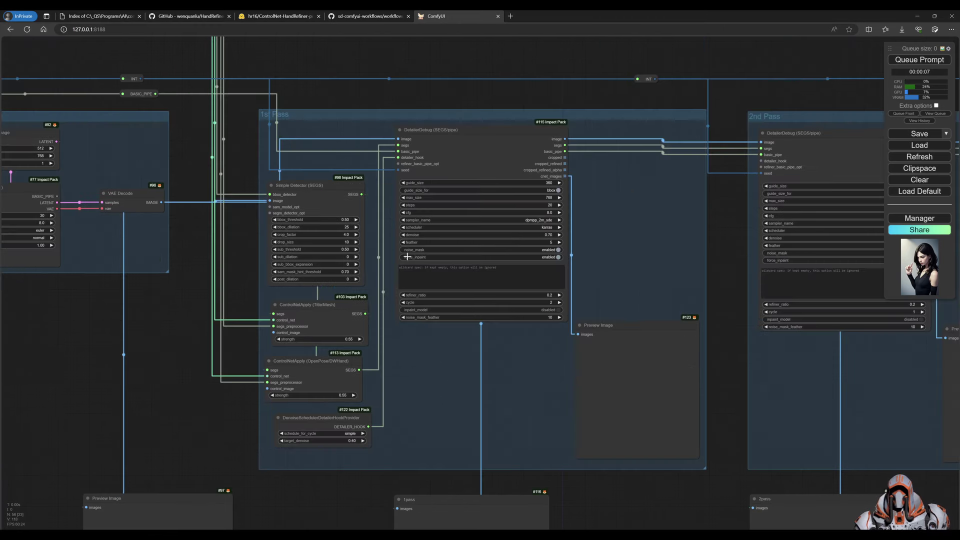
pyautogui.scroll(-5, 181, 333)
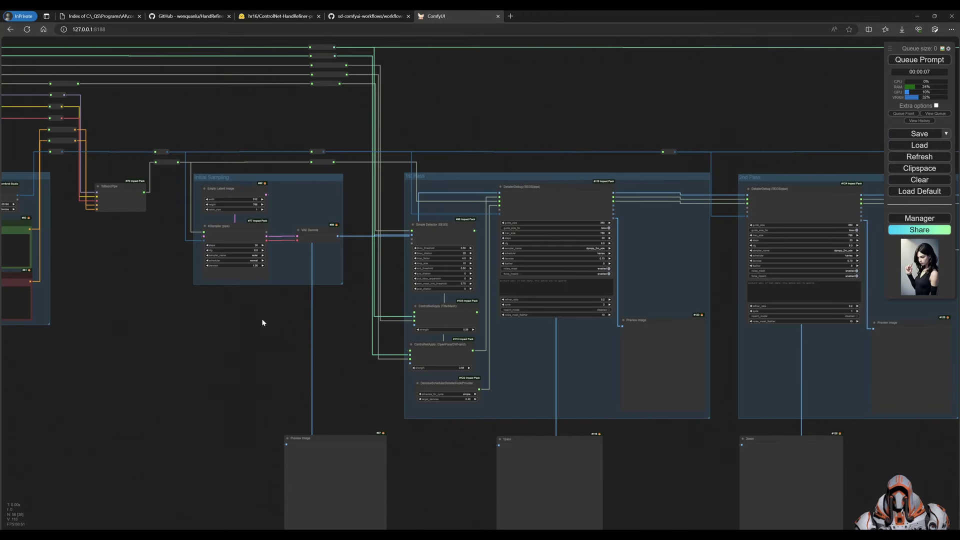
pyautogui.moveTo(199, 328); pyautogui.dragTo(475, 344)
pyautogui.scroll(3, 370, 349)
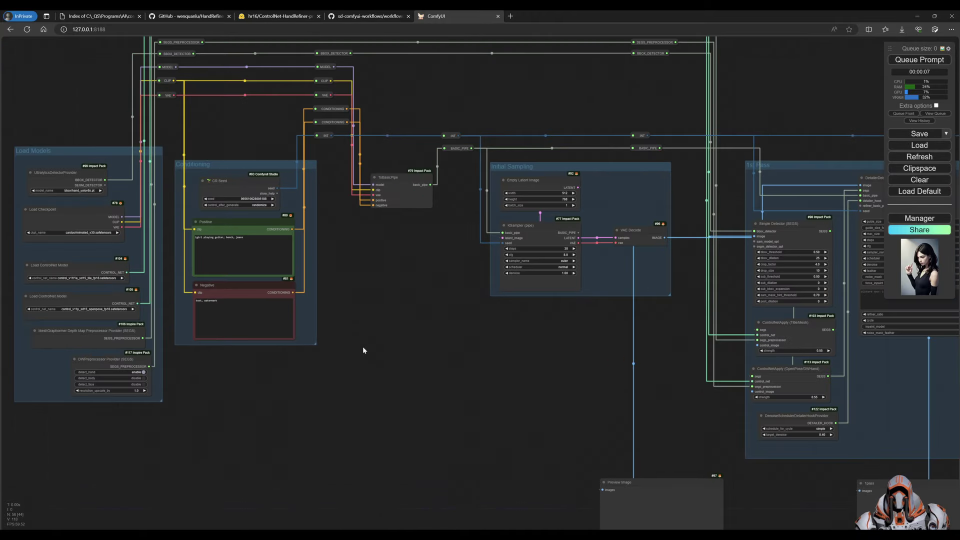
pyautogui.scroll(1, 300, 370)
pyautogui.moveTo(278, 374); pyautogui.dragTo(343, 383)
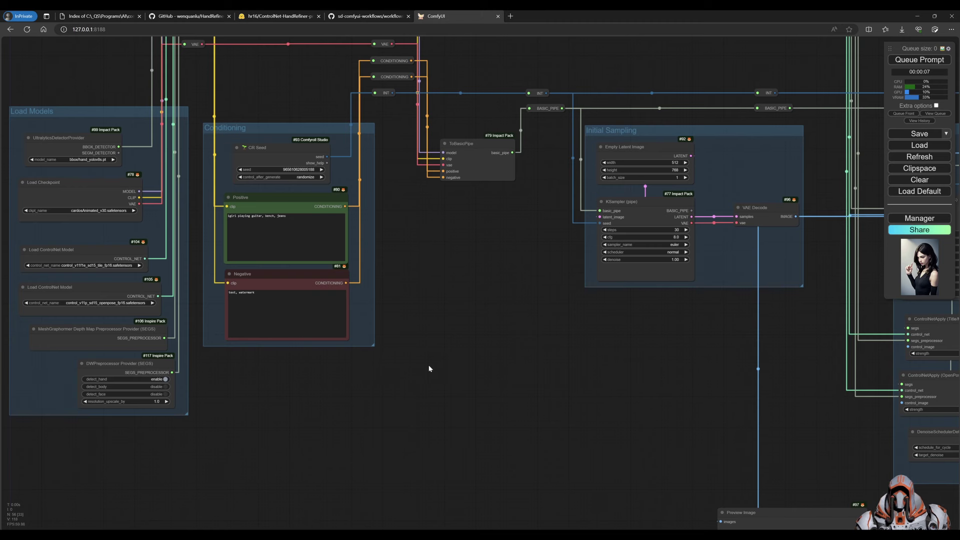
pyautogui.moveTo(415, 287); pyautogui.dragTo(477, 349)
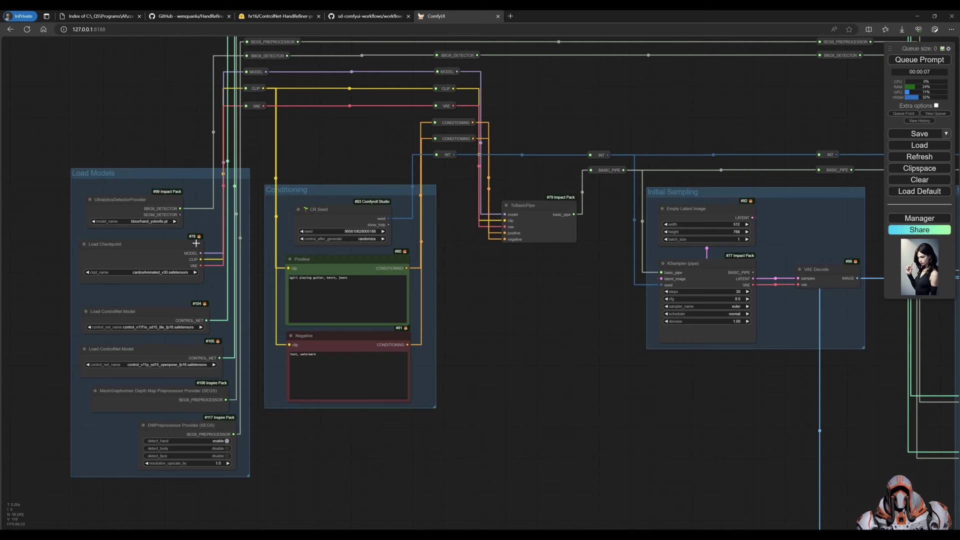
pyautogui.moveTo(383, 143); pyautogui.dragTo(299, 229)
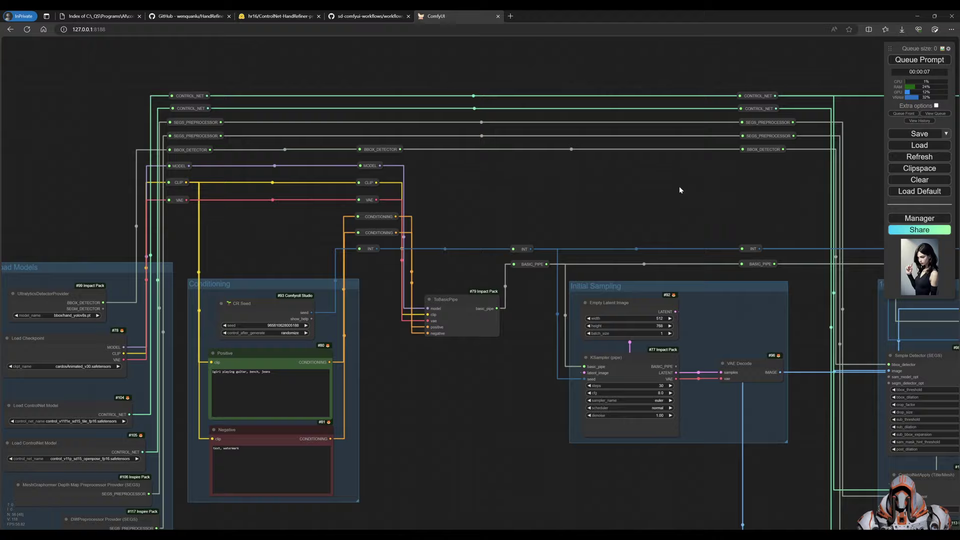
pyautogui.moveTo(726, 186); pyautogui.dragTo(579, 173)
# - Center the 1st Pass group with its previews, nudging the base Preview Image node slightly
pyautogui.moveTo(358, 379); pyautogui.dragTo(139, 343)
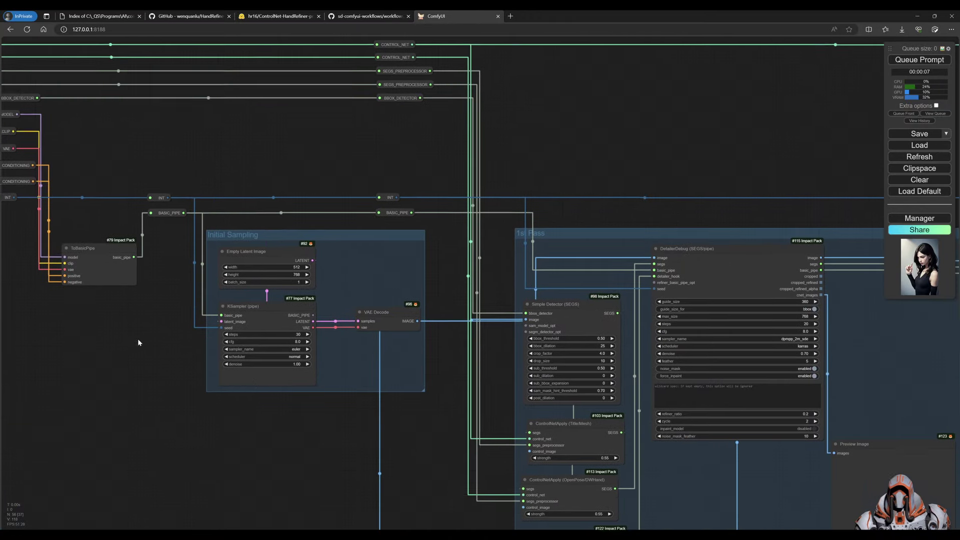
pyautogui.moveTo(325, 426); pyautogui.dragTo(312, 337)
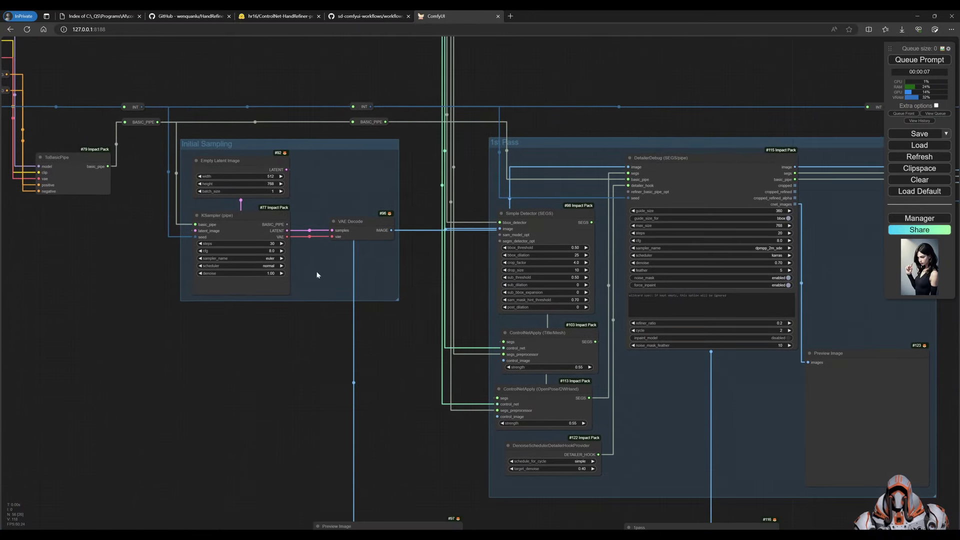
pyautogui.moveTo(390, 343); pyautogui.dragTo(371, 259)
pyautogui.click(372, 444)
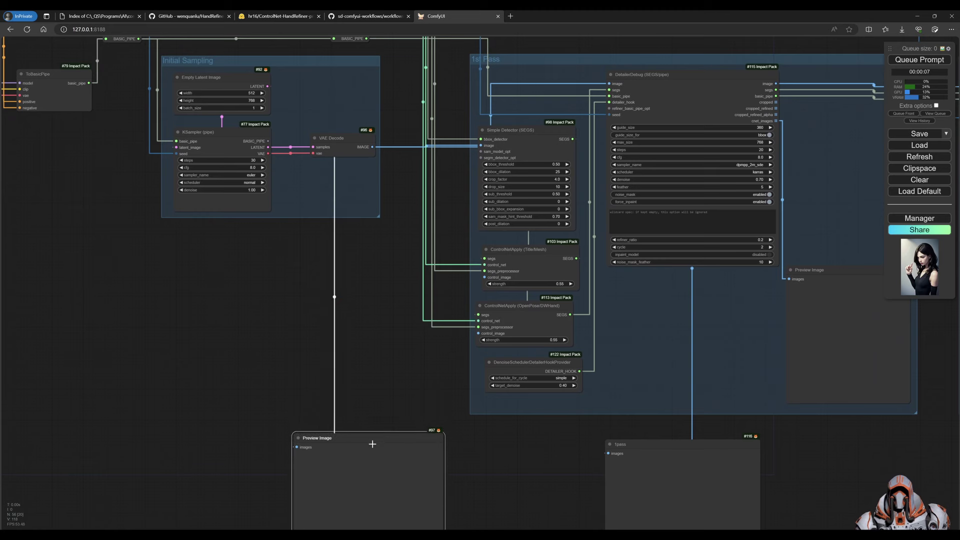
pyautogui.moveTo(372, 444); pyautogui.dragTo(366, 453)
pyautogui.moveTo(396, 354); pyautogui.dragTo(253, 379)
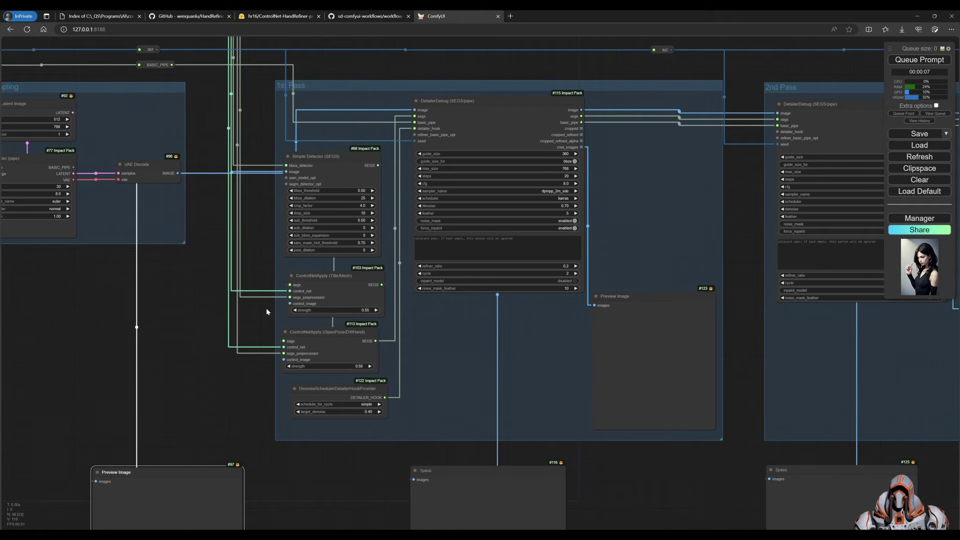
# - Realign the Tile/Mesh and OpenPose/DWHand ControlNetApply nodes in the 1st Pass group
pyautogui.click(330, 329)
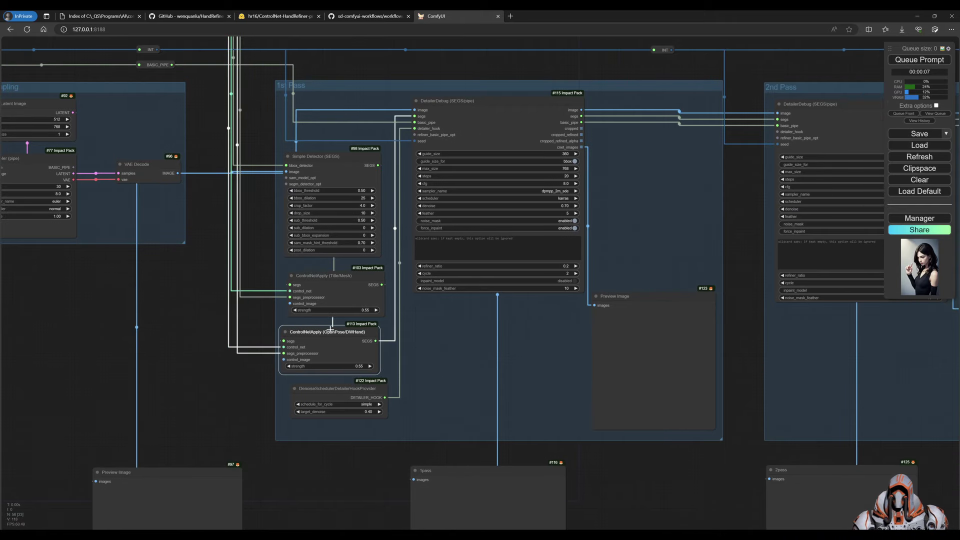
pyautogui.click(328, 277)
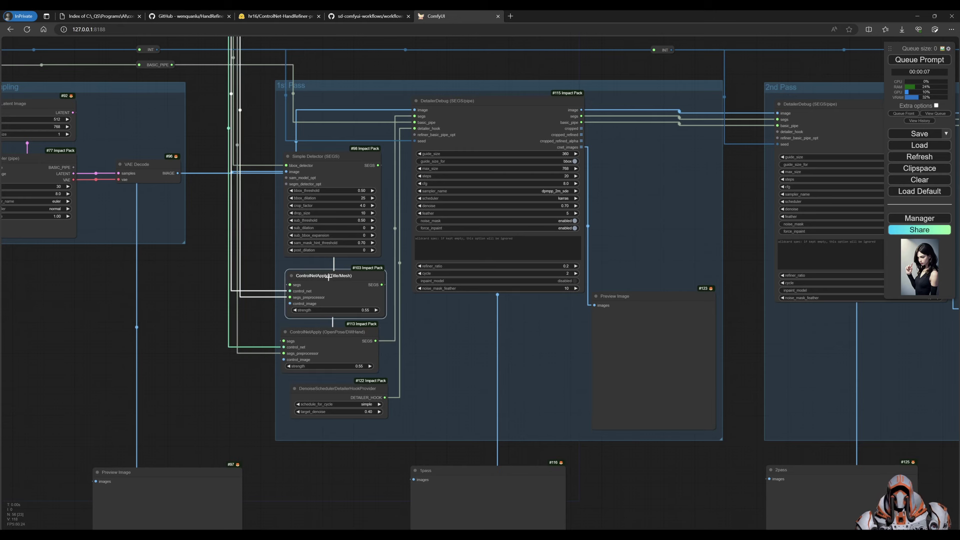
pyautogui.moveTo(334, 276); pyautogui.dragTo(333, 275)
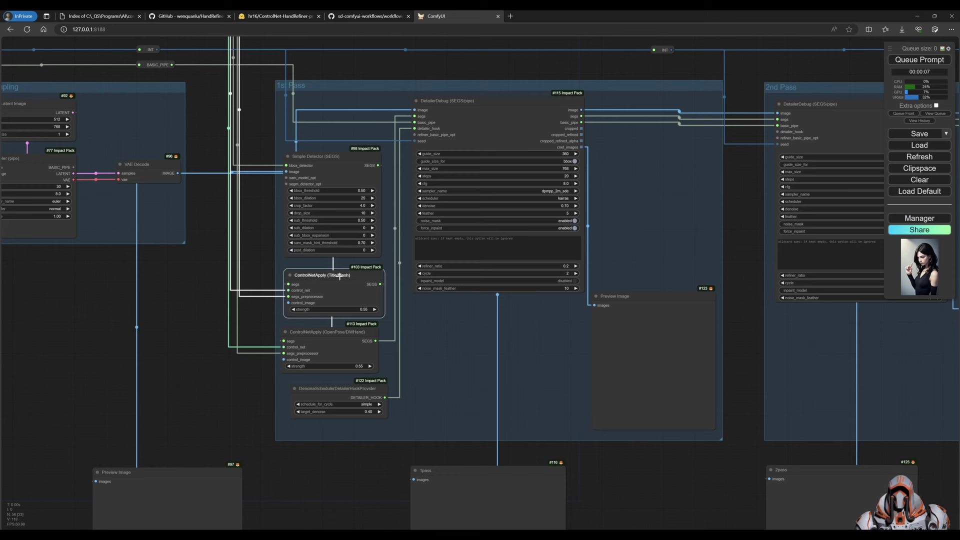
pyautogui.moveTo(339, 276); pyautogui.dragTo(345, 275)
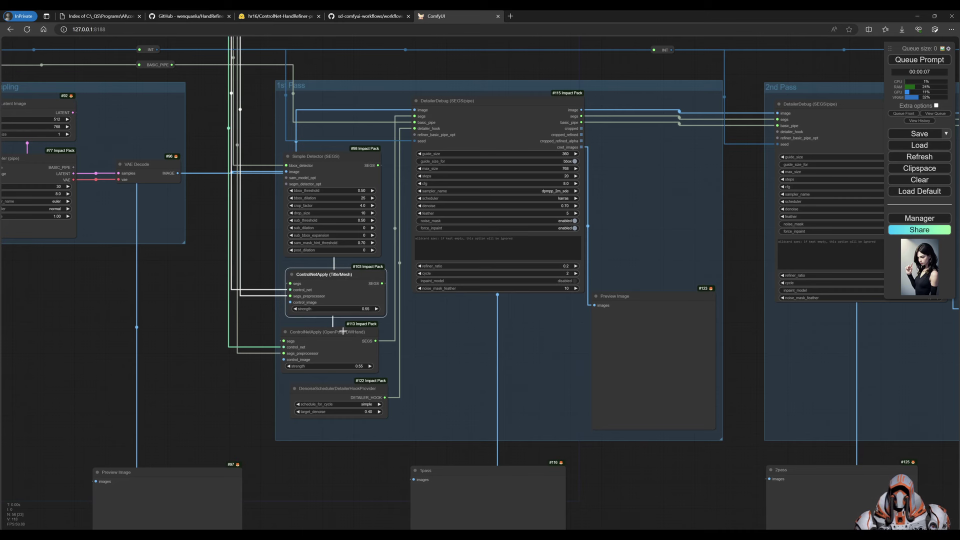
pyautogui.moveTo(343, 332); pyautogui.dragTo(349, 331)
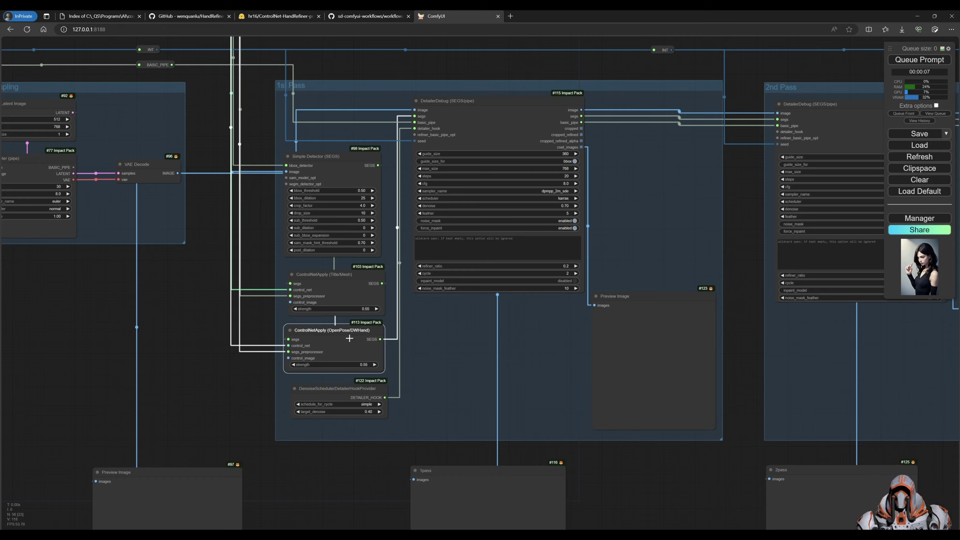
pyautogui.moveTo(354, 332); pyautogui.dragTo(355, 333)
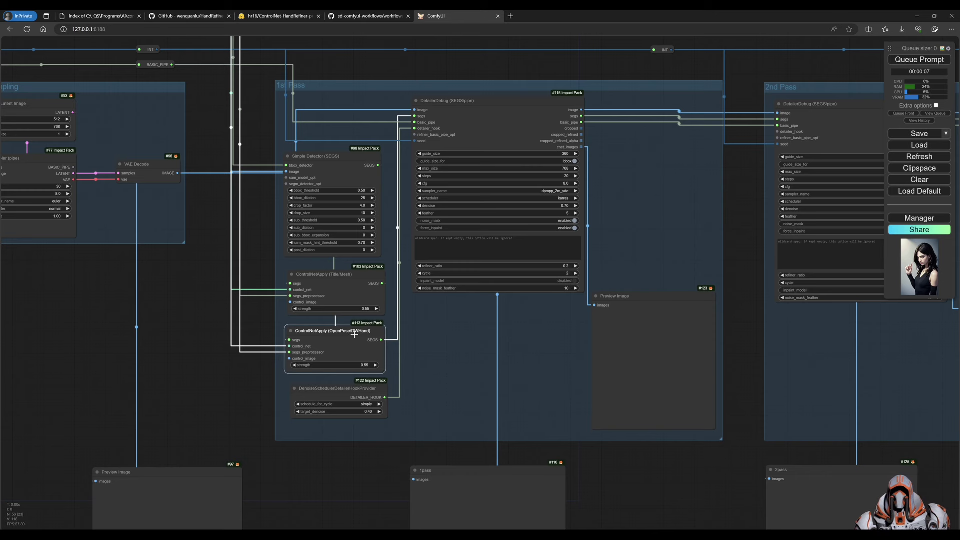
pyautogui.moveTo(392, 452); pyautogui.dragTo(357, 467)
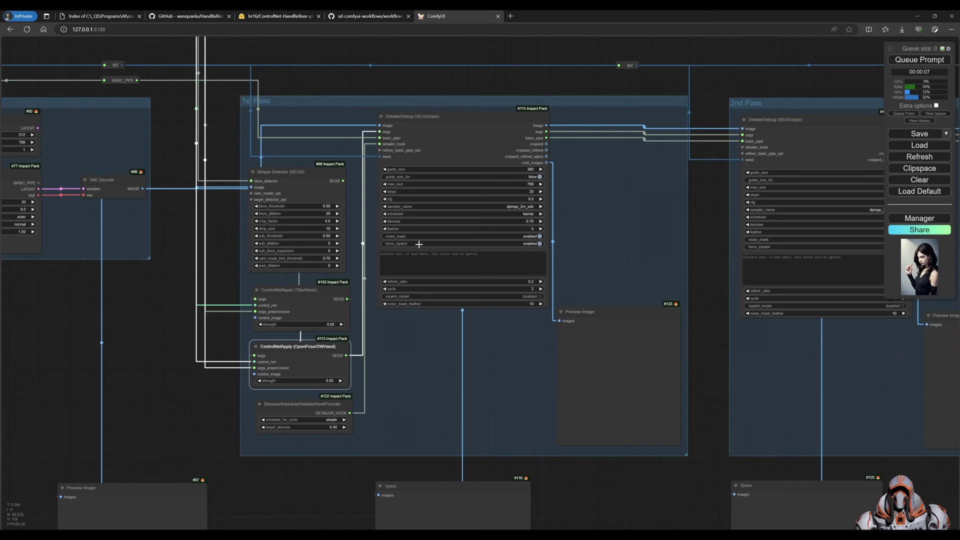
pyautogui.click(455, 138)
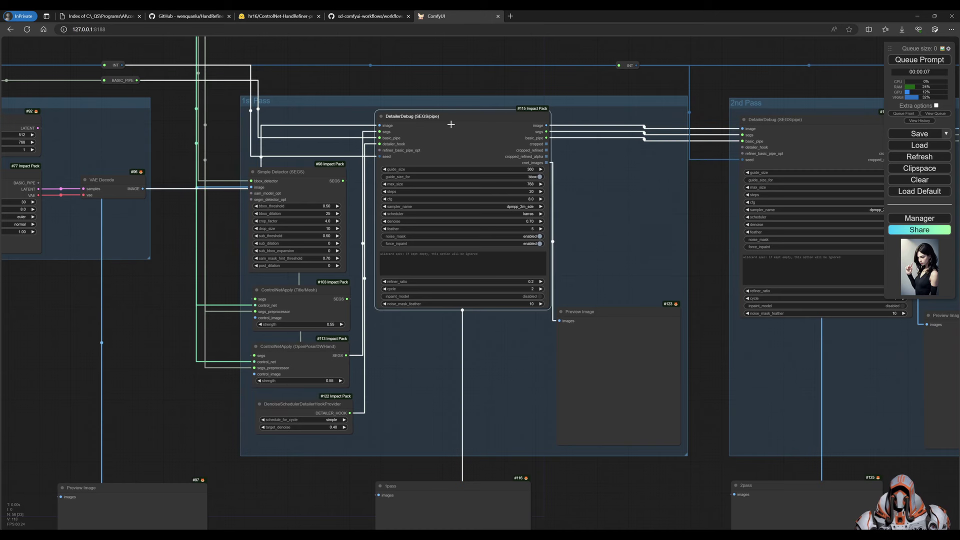
pyautogui.moveTo(491, 88); pyautogui.dragTo(458, 79)
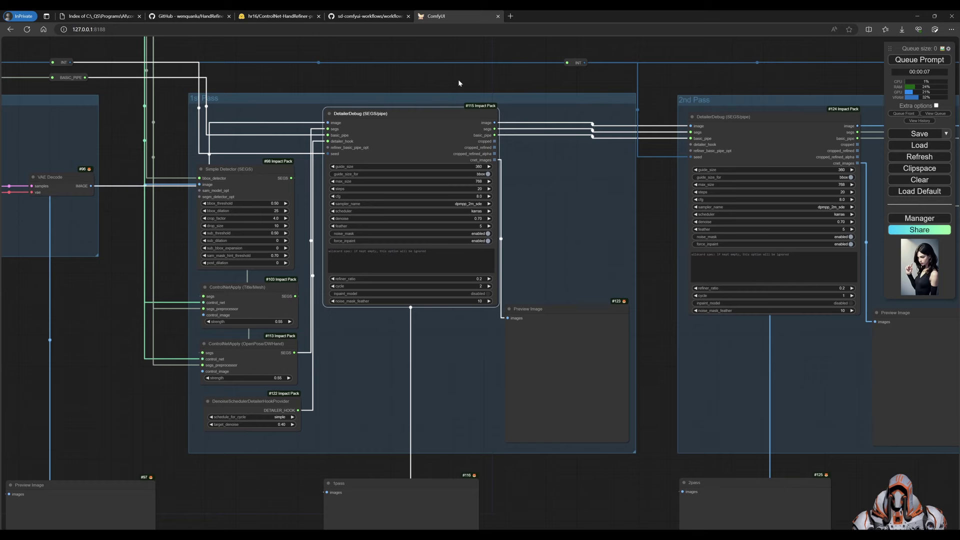
pyautogui.moveTo(391, 101); pyautogui.dragTo(381, 81)
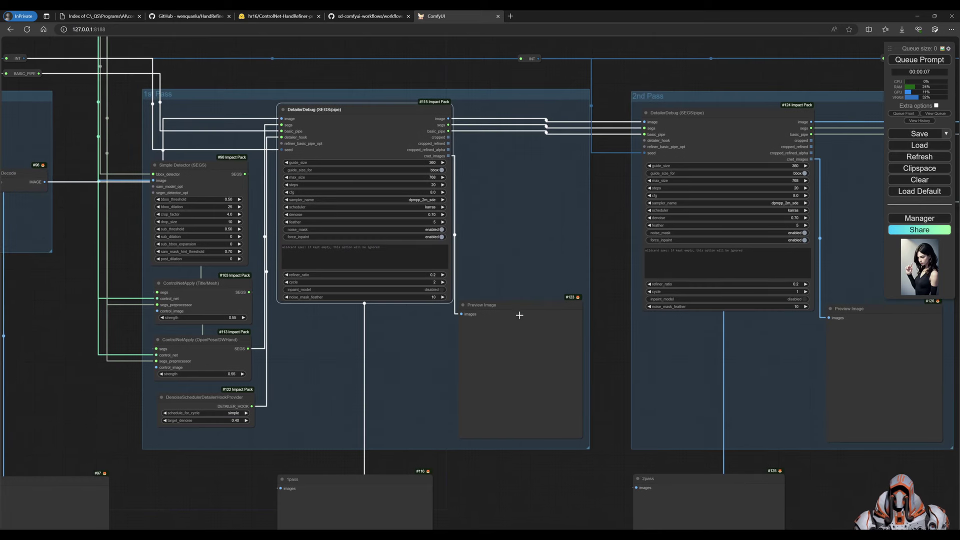
pyautogui.moveTo(538, 473); pyautogui.dragTo(494, 398)
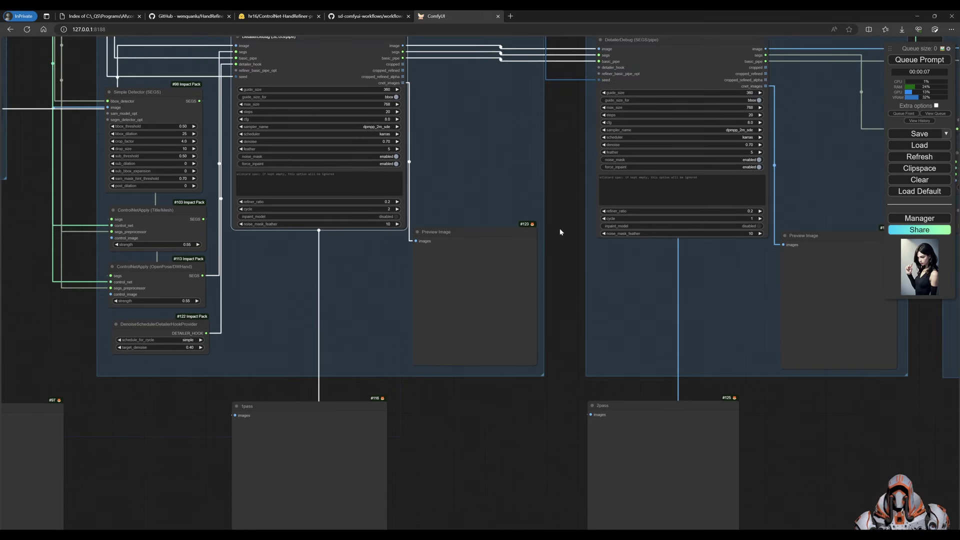
pyautogui.moveTo(559, 228); pyautogui.dragTo(467, 286)
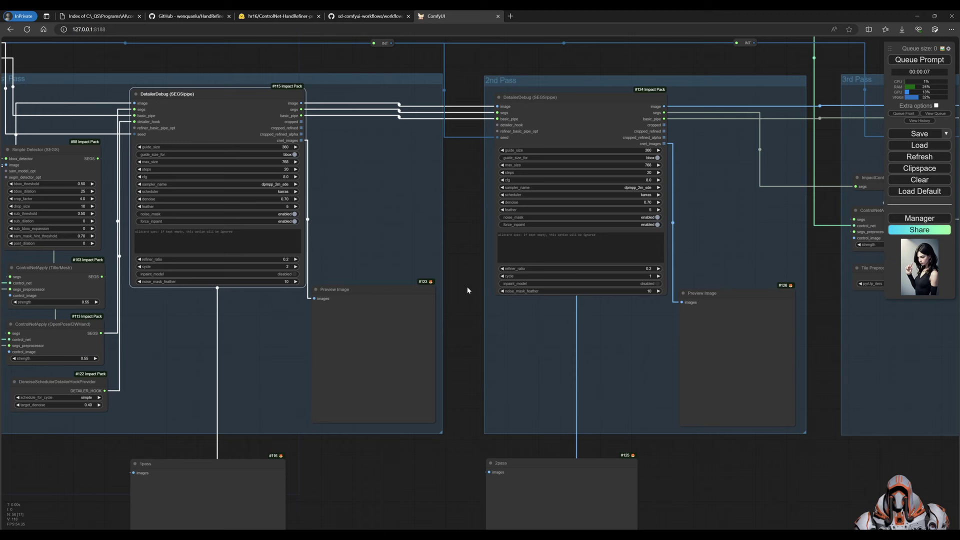
pyautogui.moveTo(724, 478); pyautogui.dragTo(593, 412)
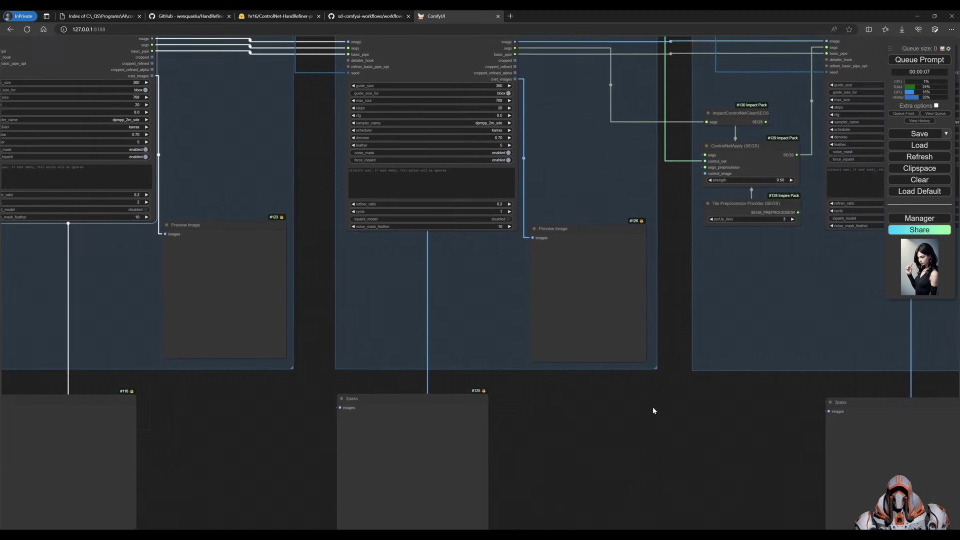
pyautogui.moveTo(653, 406); pyautogui.dragTo(504, 464)
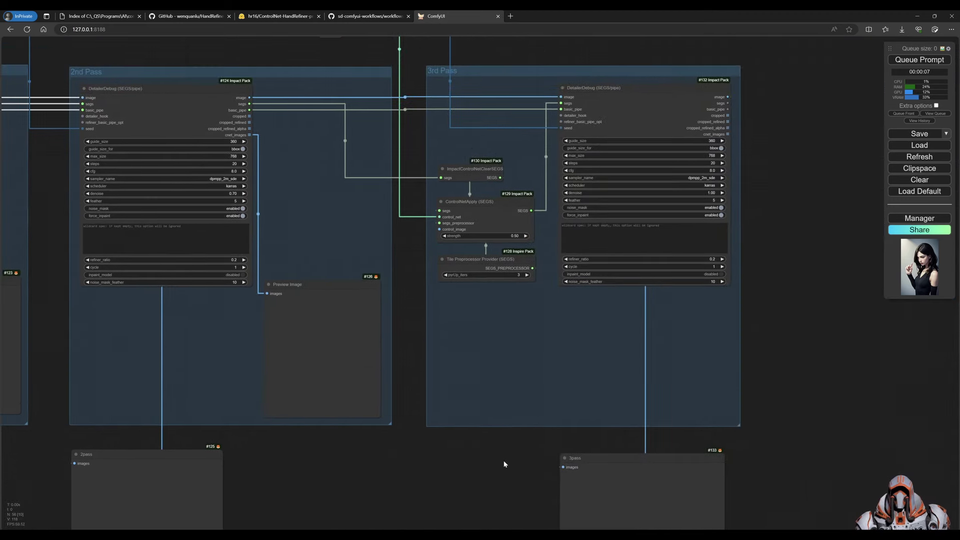
pyautogui.click(493, 202)
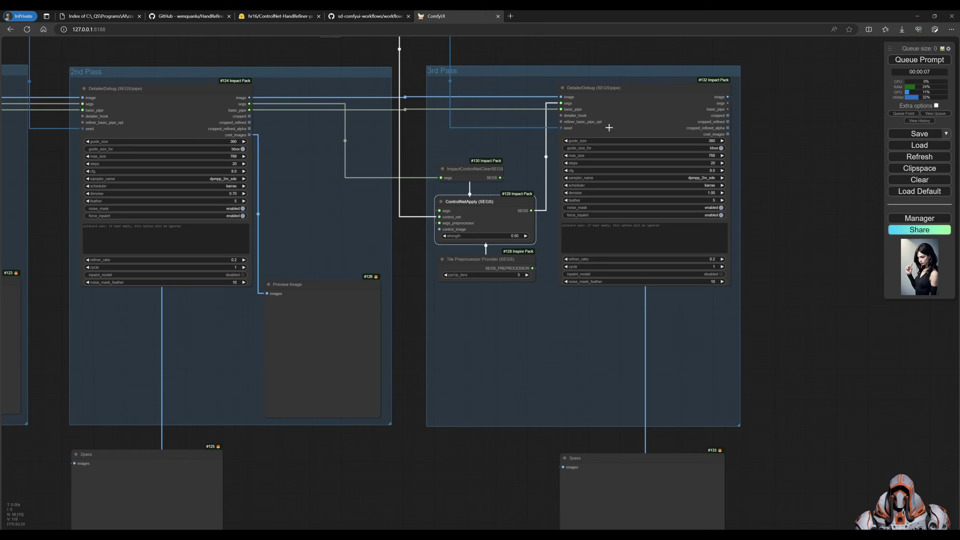
pyautogui.moveTo(754, 441); pyautogui.dragTo(741, 437)
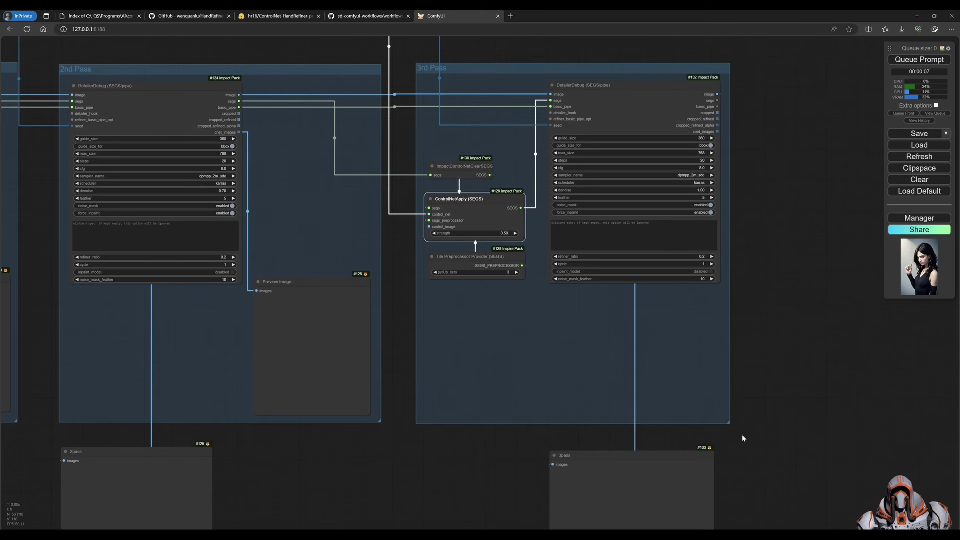
pyautogui.moveTo(414, 450); pyautogui.dragTo(561, 446)
pyautogui.moveTo(217, 451); pyautogui.dragTo(339, 450)
pyautogui.scroll(-2, 341, 453)
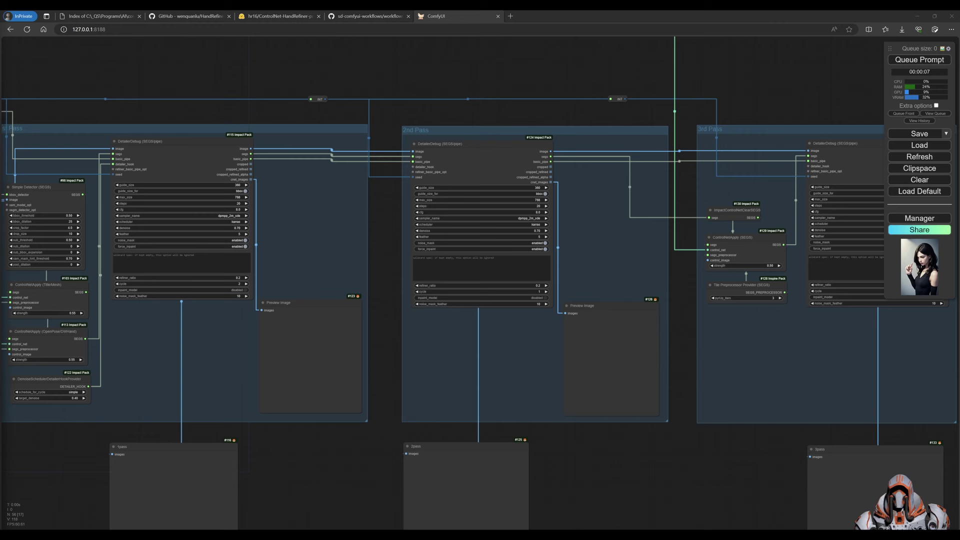
# - Load the meshgraphormer_dwpose_tile-segs-handfix.png workflow page from its pasted URL in a new tab
pyautogui.click(510, 16)
pyautogui.write('https://github.com/ltdrdata/ComfyUI-extension-tutorials/blob/Main/ComfyUI-Impact-Pack/workflow/meshgraphomer_dwpose_tile-segs-handfix.png')
pyautogui.press('Return')
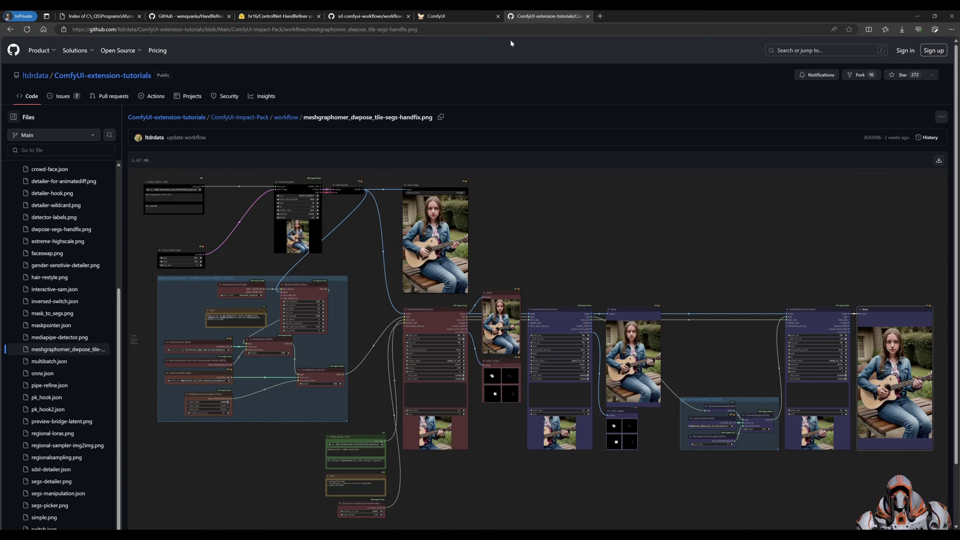
# - Back in ComfyUI, frame the Load Models, Conditioning and 512×768 Initial Sampling groups
pyautogui.click(470, 15)
pyautogui.moveTo(393, 113); pyautogui.dragTo(409, 114)
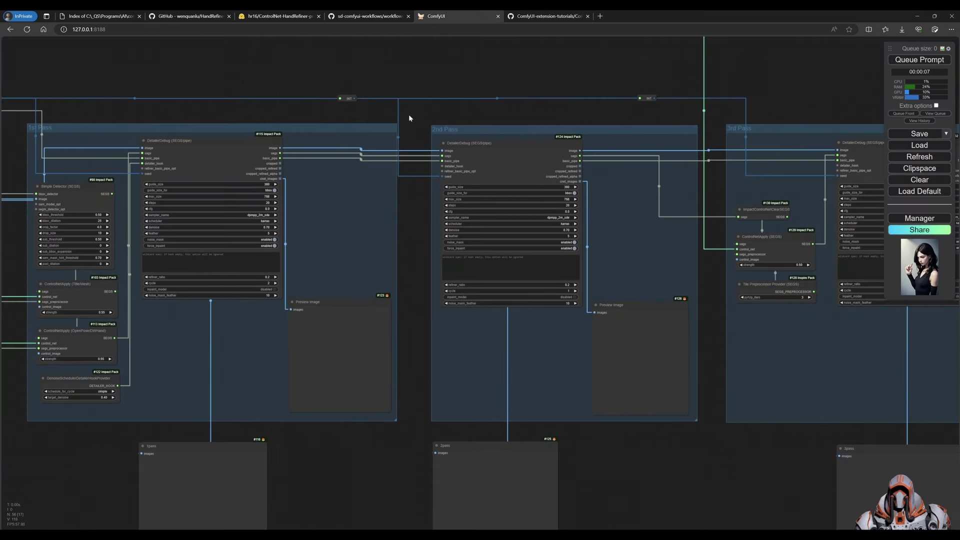
pyautogui.scroll(-1, 409, 115)
pyautogui.scroll(1, 409, 255)
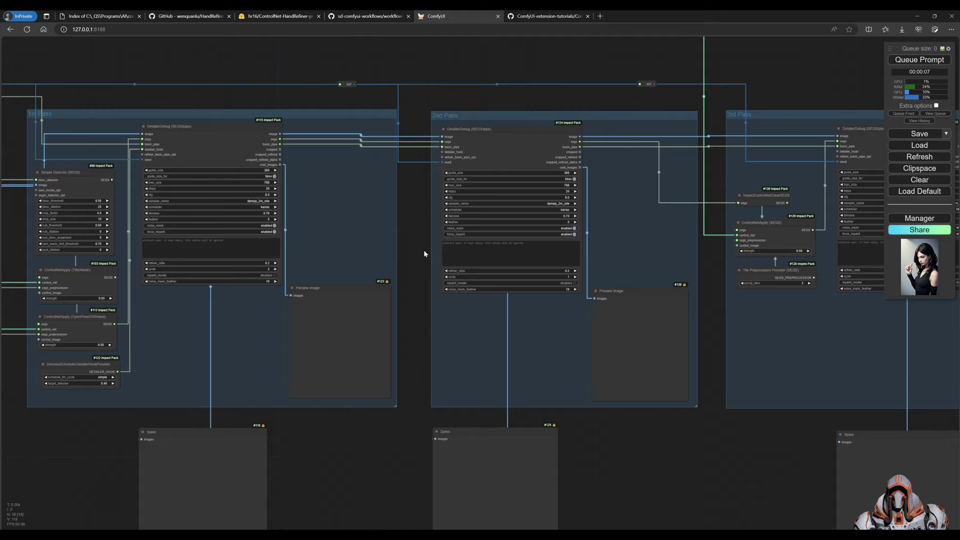
pyautogui.moveTo(151, 405); pyautogui.dragTo(377, 440)
pyautogui.moveTo(116, 336); pyautogui.dragTo(450, 390)
pyautogui.moveTo(325, 358); pyautogui.dragTo(415, 367)
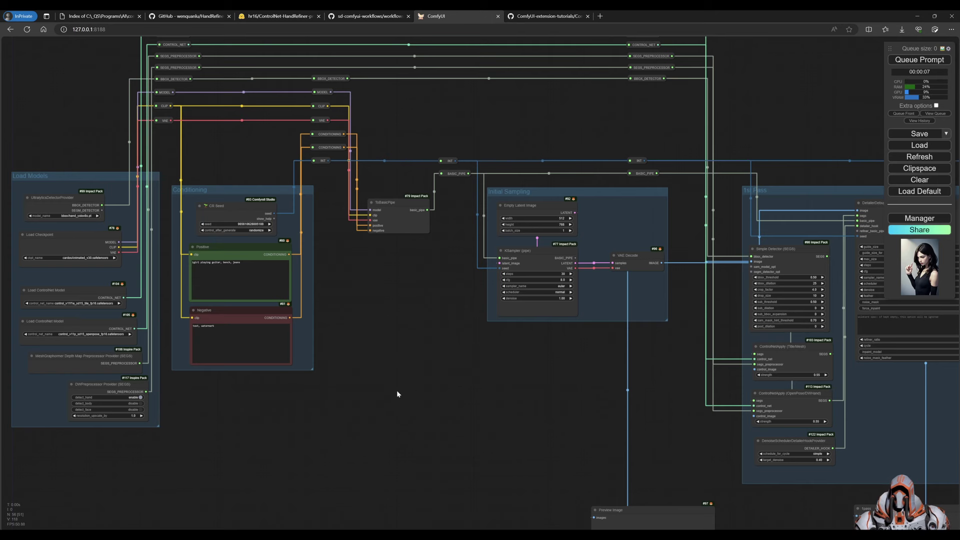
pyautogui.moveTo(397, 394); pyautogui.dragTo(389, 395)
# - Queue the workflow and center the base Preview Image and 1pass outputs as they generate
pyautogui.click(919, 59)
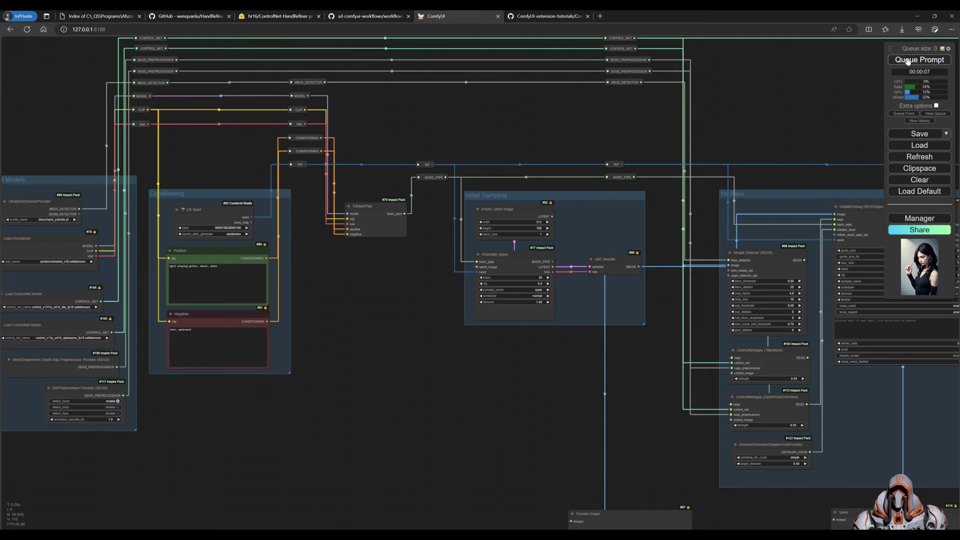
pyautogui.moveTo(605, 396); pyautogui.dragTo(461, 322)
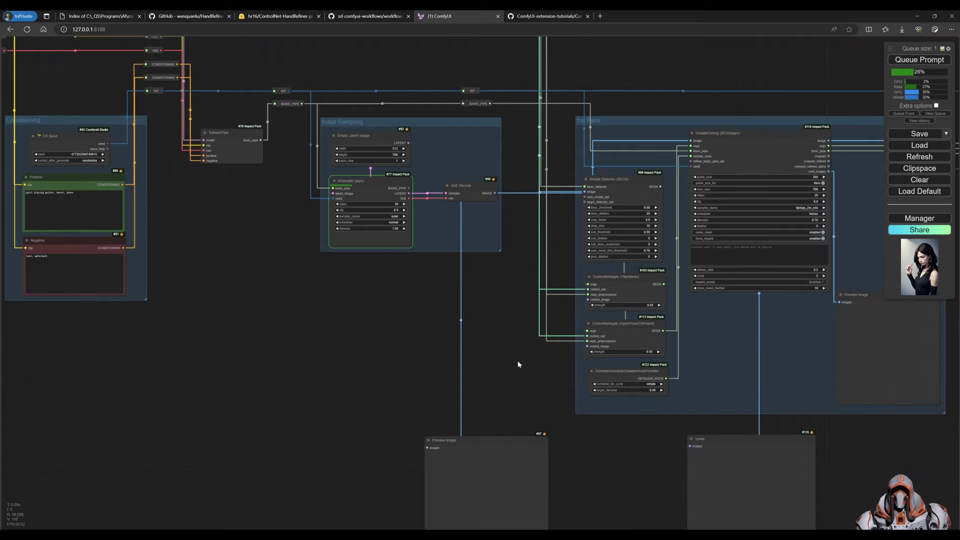
pyautogui.moveTo(498, 349); pyautogui.dragTo(360, 253)
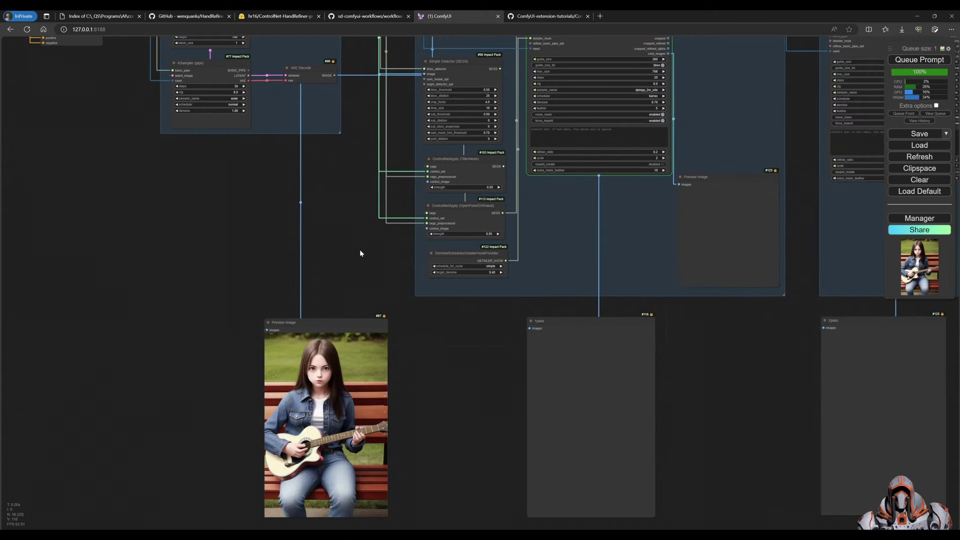
pyautogui.moveTo(473, 375); pyautogui.dragTo(309, 325)
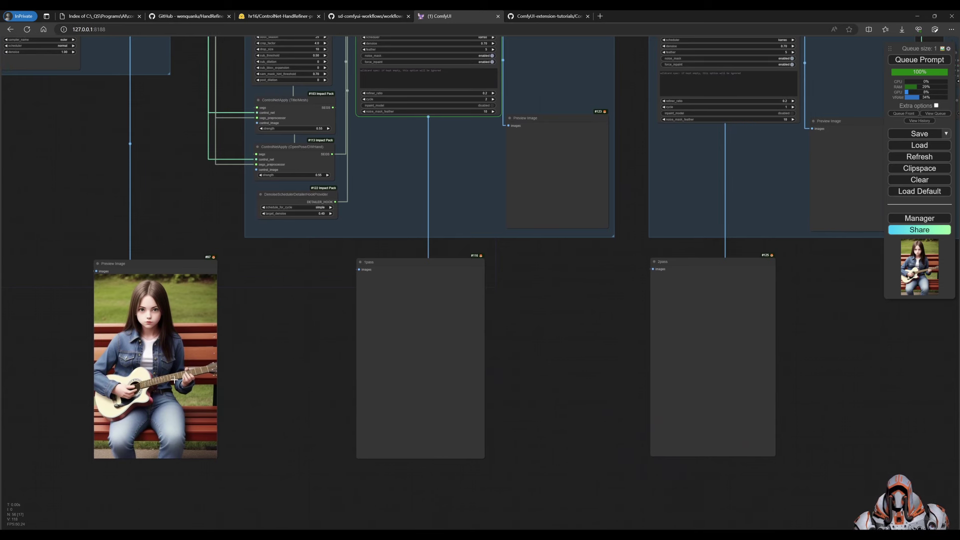
pyautogui.scroll(3, 263, 404)
pyautogui.moveTo(263, 404); pyautogui.dragTo(290, 383)
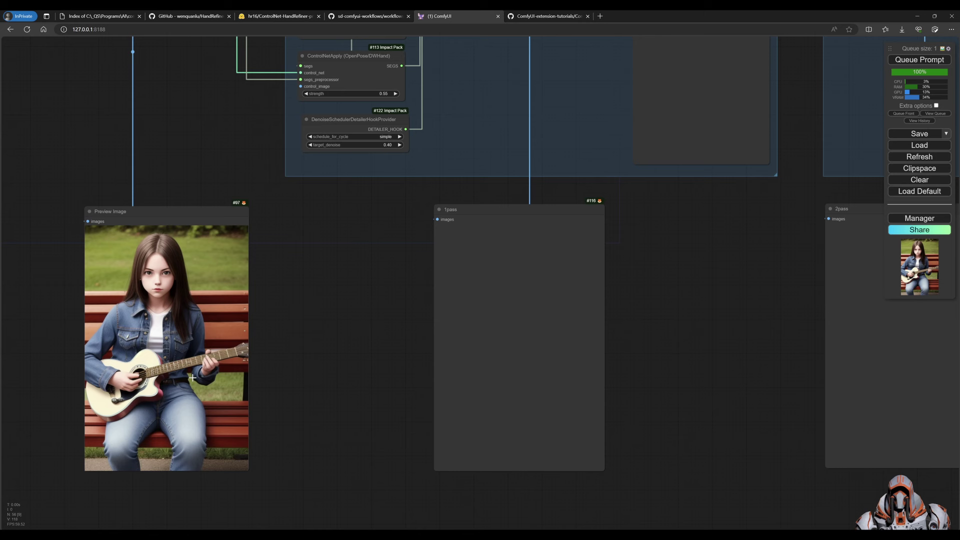
pyautogui.scroll(1, 282, 385)
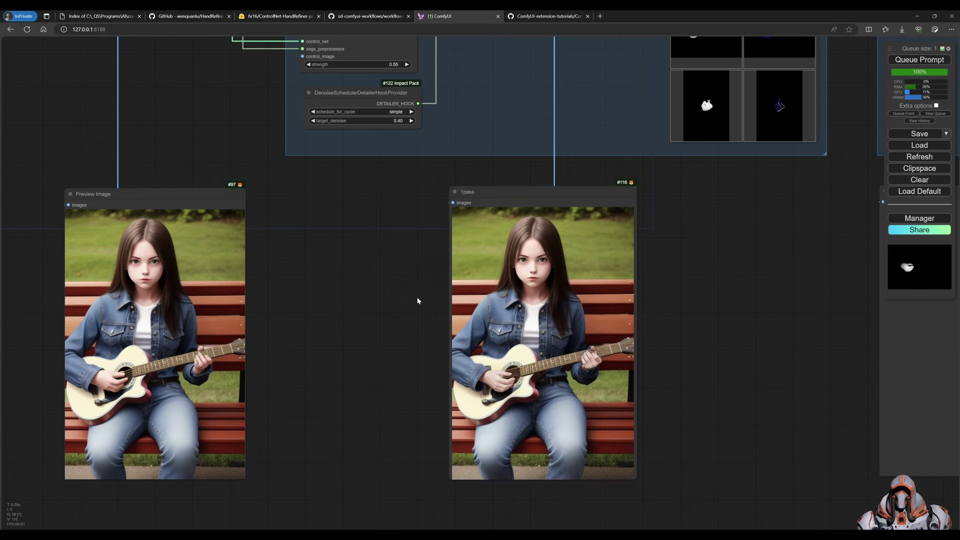
# - Check the ControlNet and detection previews, then frame the finished 2pass image beside 1pass
pyautogui.moveTo(417, 299); pyautogui.dragTo(392, 287)
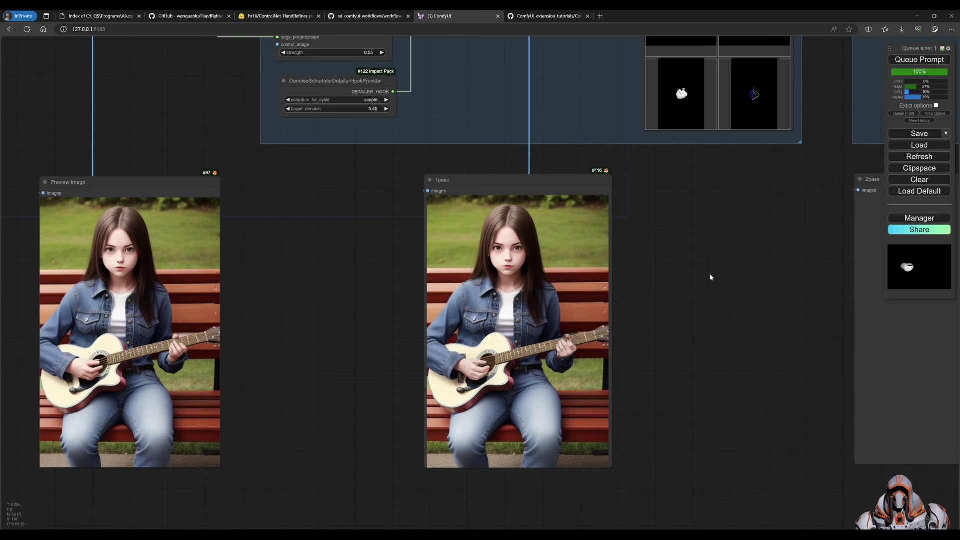
pyautogui.moveTo(709, 274); pyautogui.dragTo(647, 421)
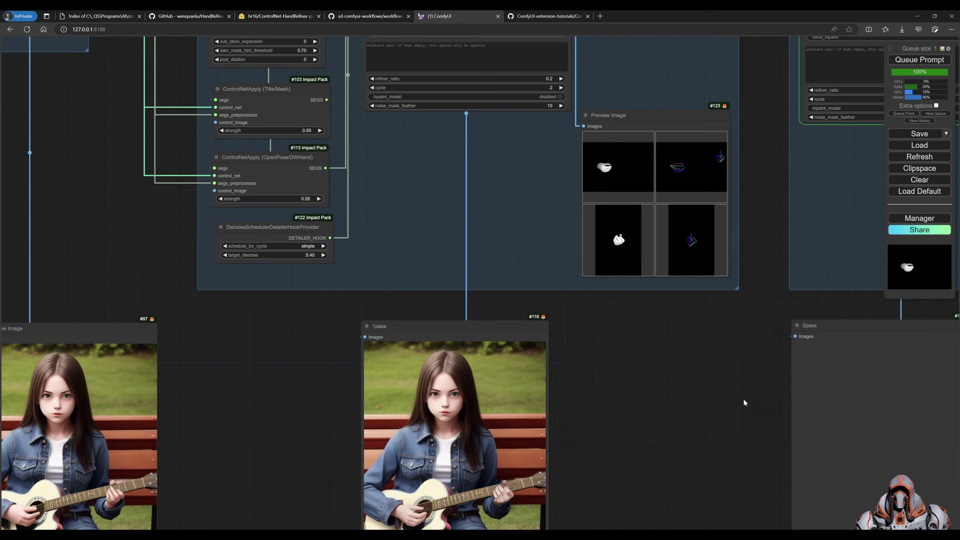
pyautogui.moveTo(743, 398); pyautogui.dragTo(519, 357)
pyautogui.moveTo(784, 308); pyautogui.dragTo(671, 267)
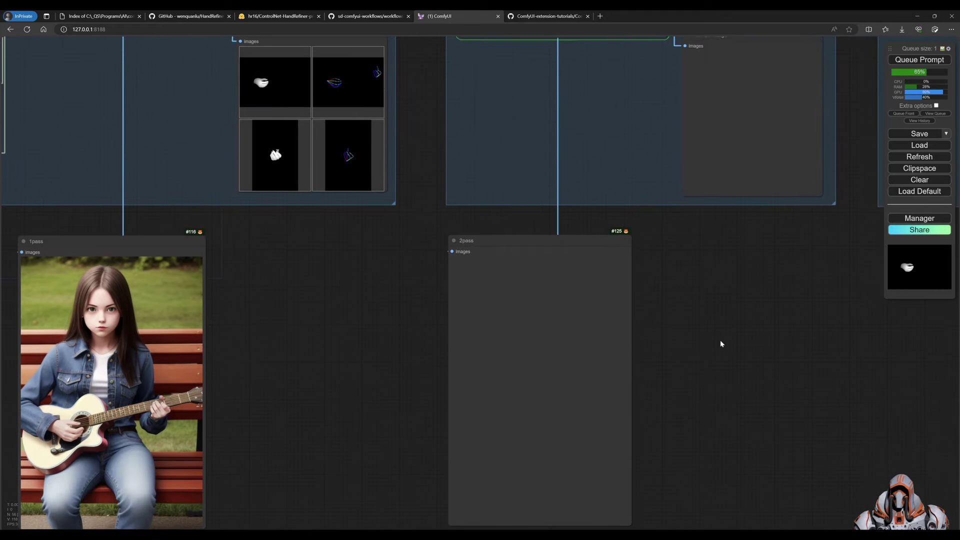
pyautogui.moveTo(720, 342); pyautogui.dragTo(752, 322)
pyautogui.scroll(1, 719, 309)
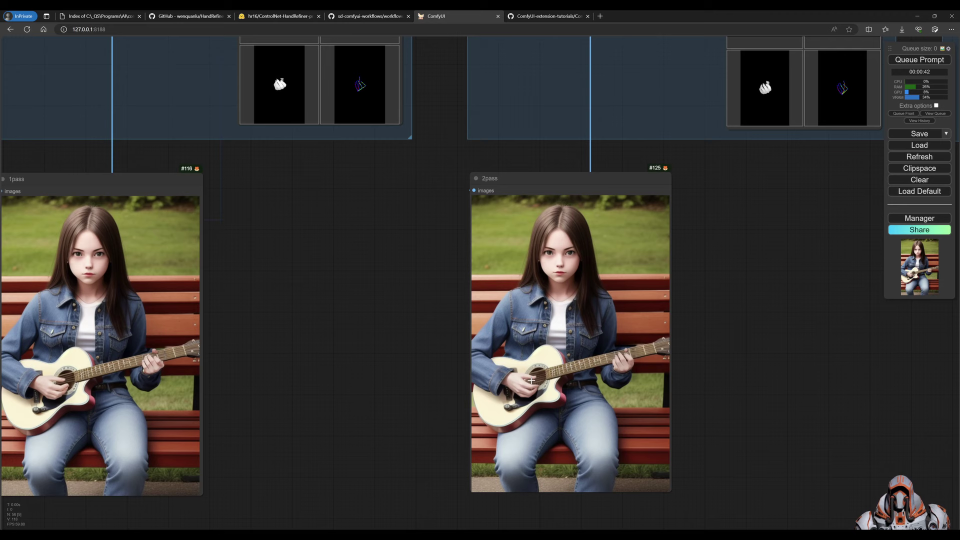
# - Move the 3pass output node right next to the 2pass image
pyautogui.moveTo(786, 375); pyautogui.dragTo(496, 360)
pyautogui.moveTo(718, 365); pyautogui.dragTo(480, 336)
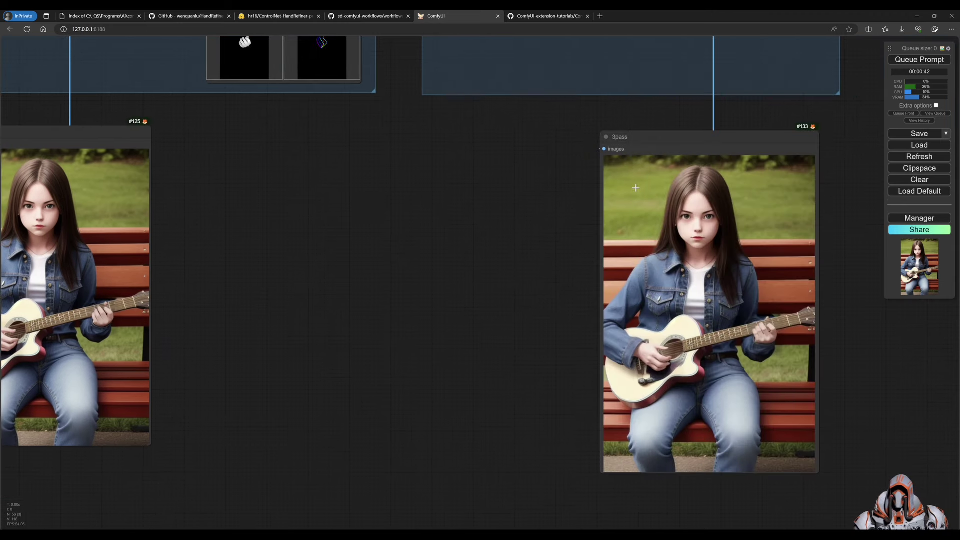
pyautogui.moveTo(678, 140); pyautogui.dragTo(260, 135)
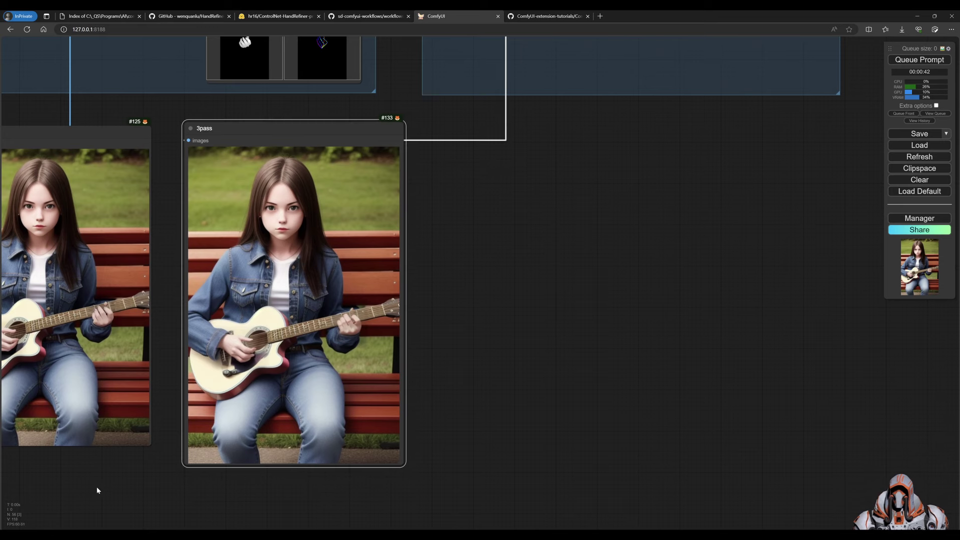
pyautogui.moveTo(97, 487); pyautogui.dragTo(364, 488)
# - Zoom out to see the base image and all three pass outputs together
pyautogui.scroll(1, 414, 460)
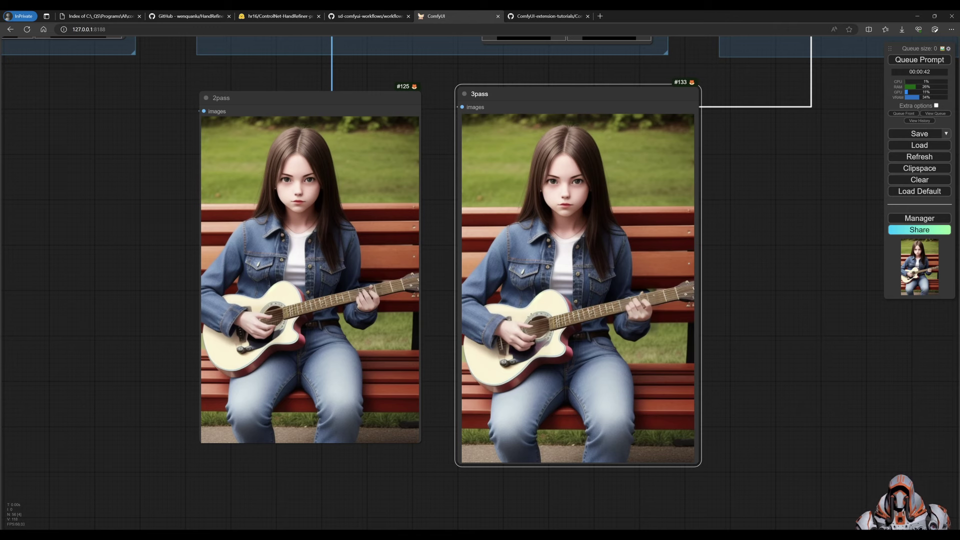
pyautogui.scroll(-3, 487, 371)
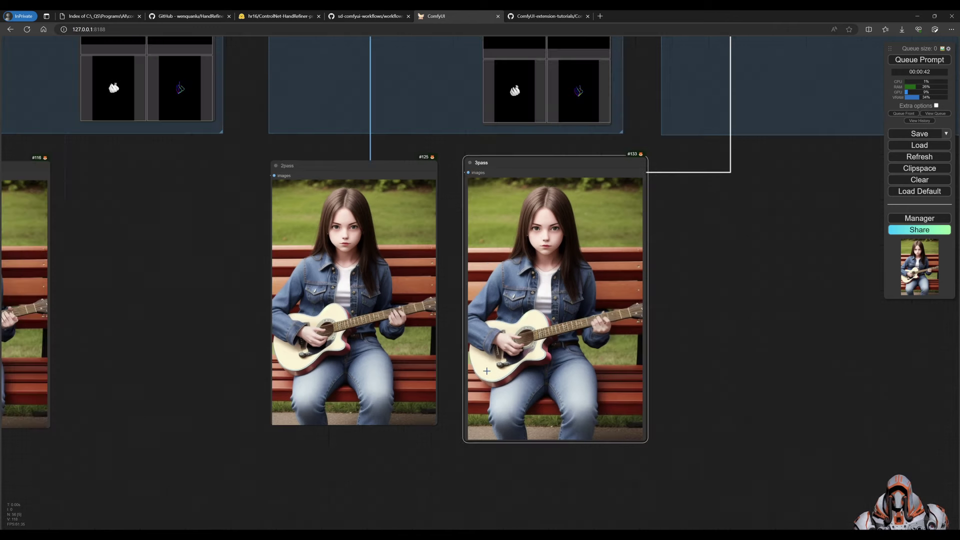
pyautogui.scroll(-6, 487, 371)
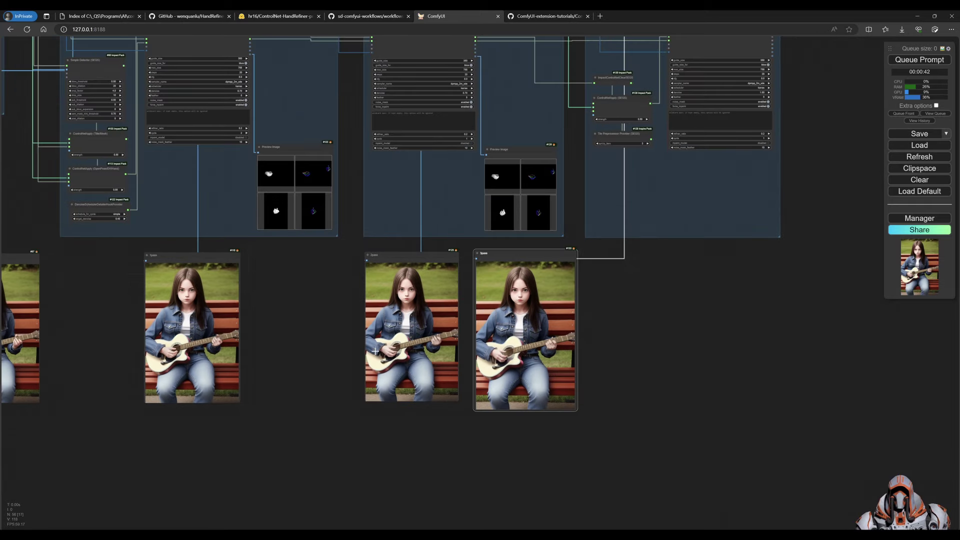
pyautogui.moveTo(326, 321); pyautogui.dragTo(407, 368)
pyautogui.scroll(-1, 412, 367)
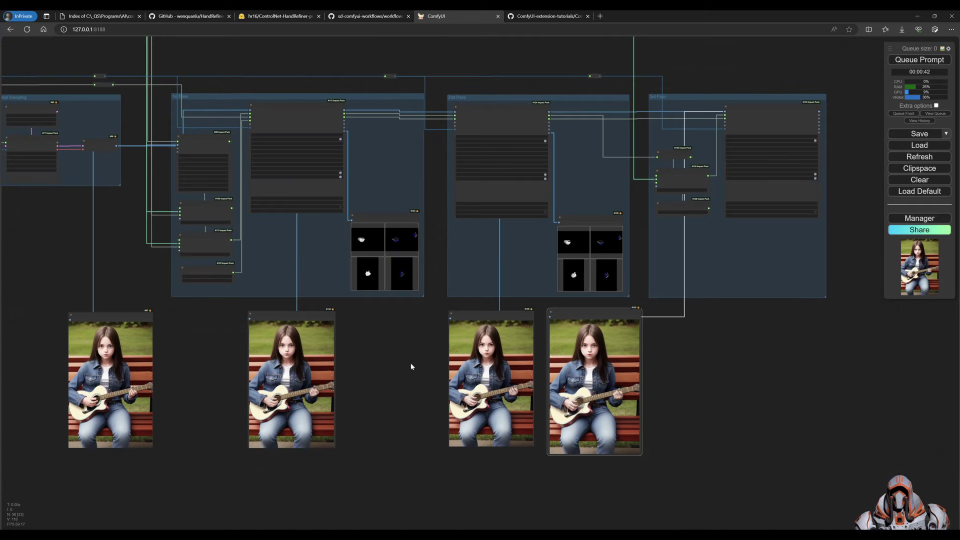
pyautogui.scroll(4, 412, 367)
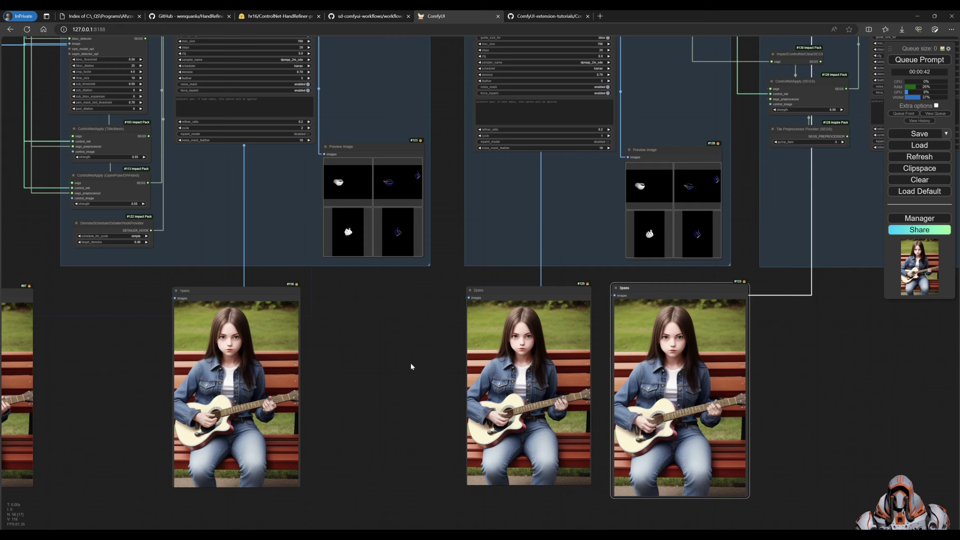